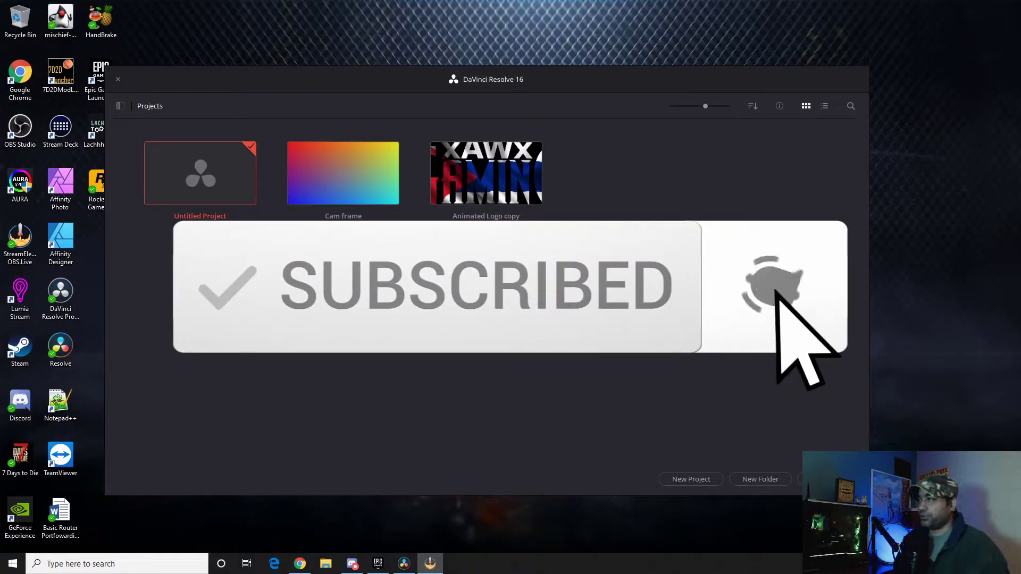
# Step: Create the project Face Cam Overlay and switch to the Edit page
pyautogui.press('Return')
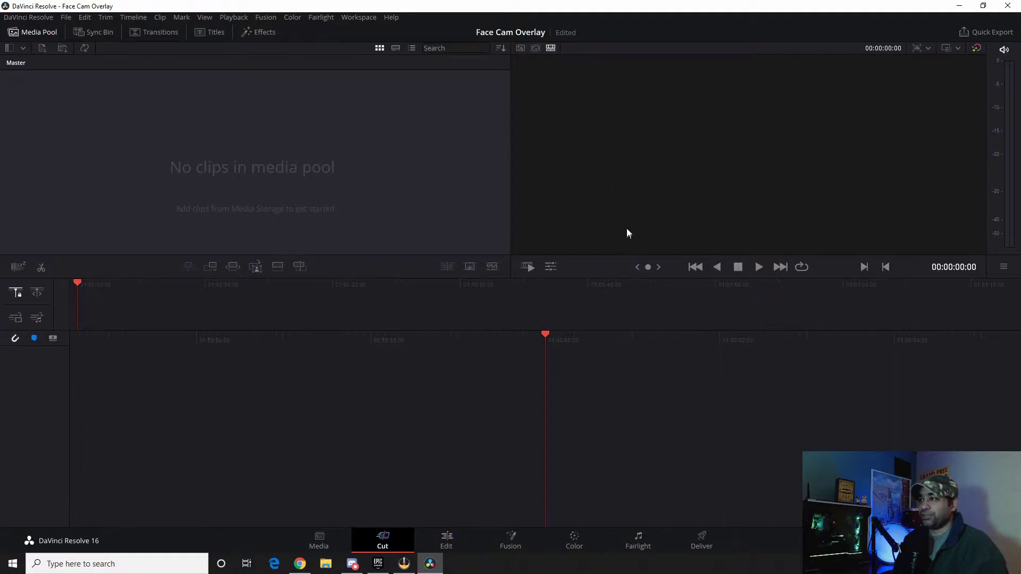
pyautogui.click(447, 538)
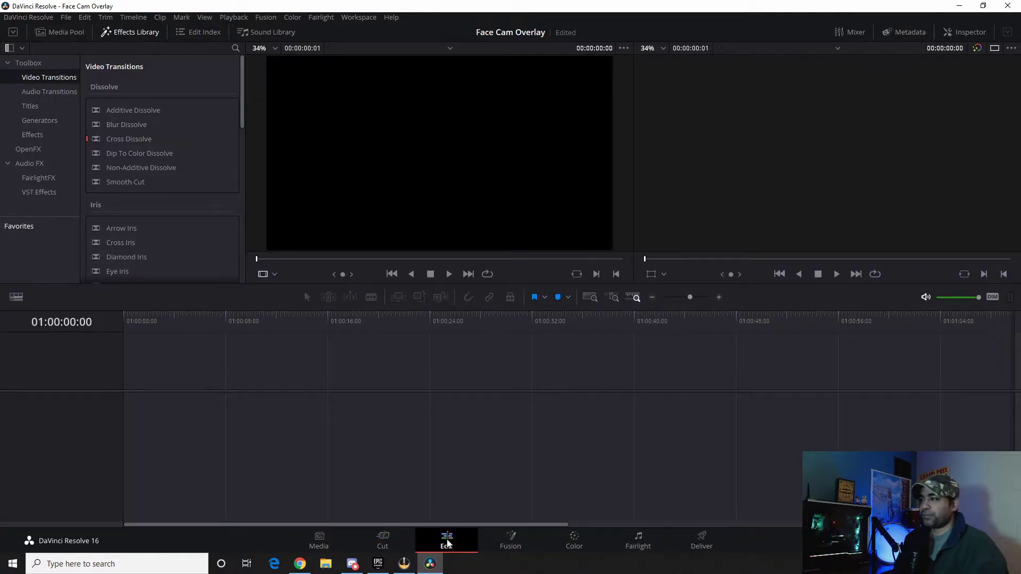
# Step: Set the project's timeline frame rate and playback frame rate to 60 frames per second and save the settings
pyautogui.click(65, 18)
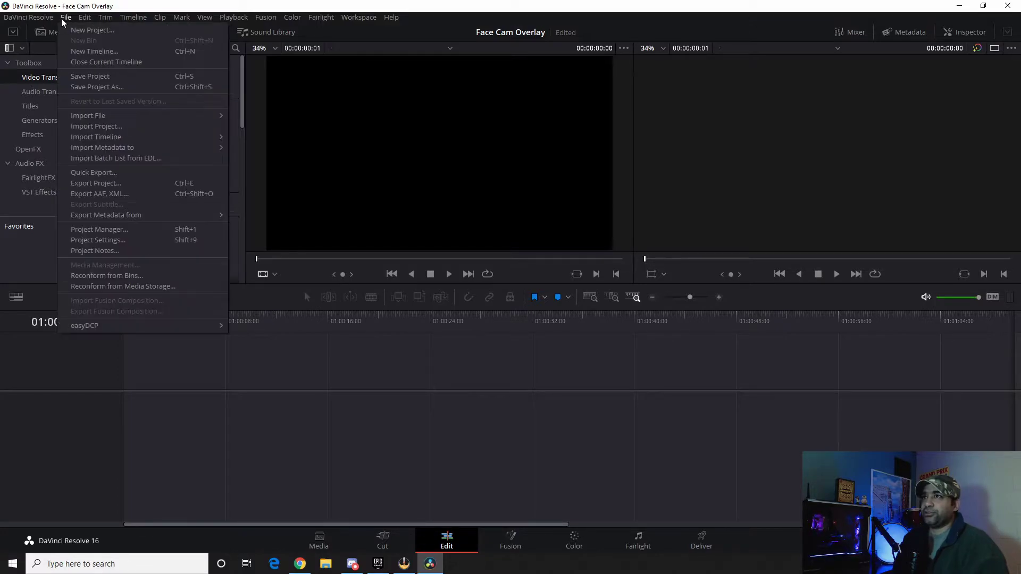
pyautogui.click(96, 240)
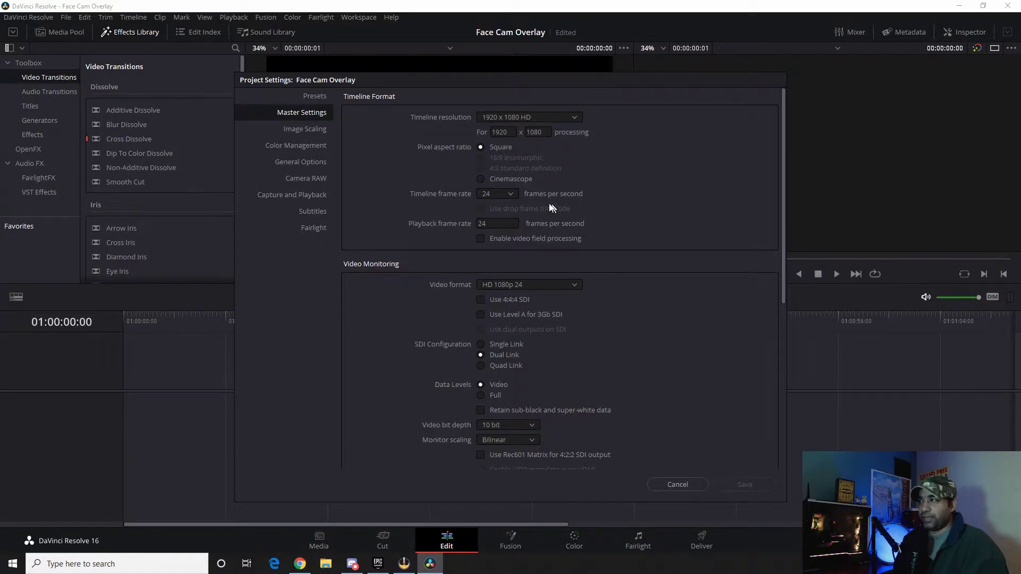
pyautogui.click(510, 192)
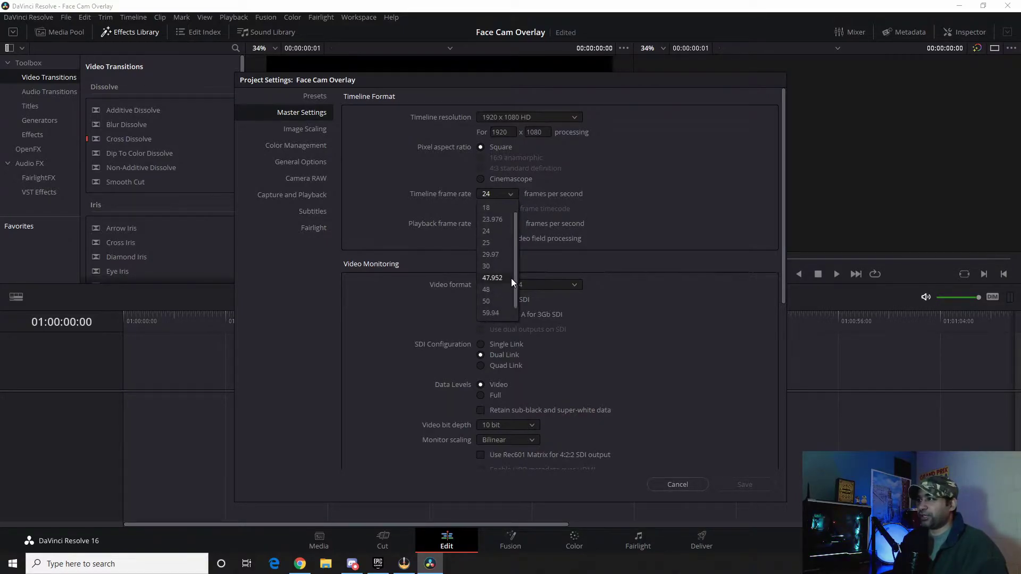
pyautogui.click(497, 313)
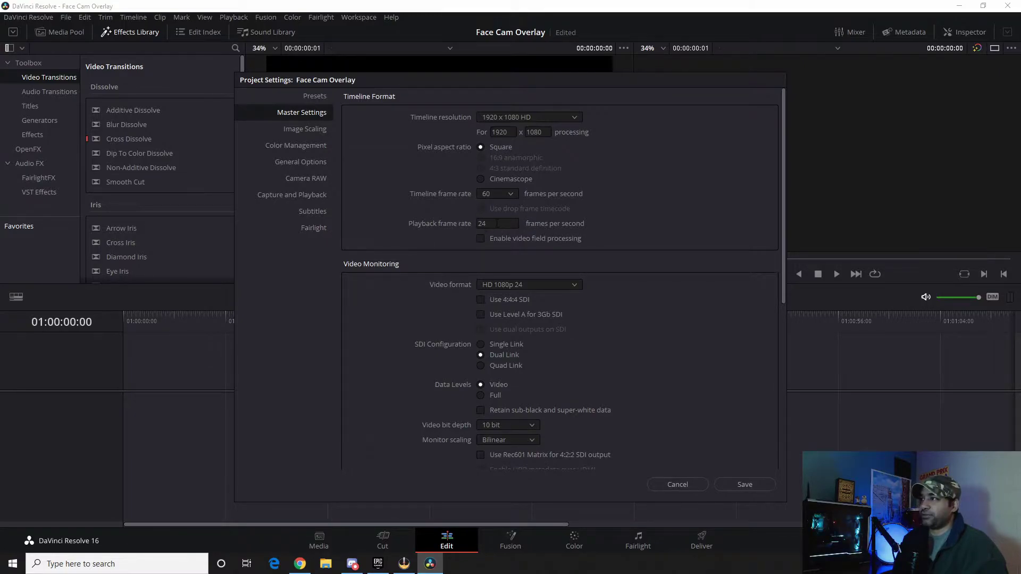
pyautogui.click(497, 223)
pyautogui.write('60')
pyautogui.click(665, 211)
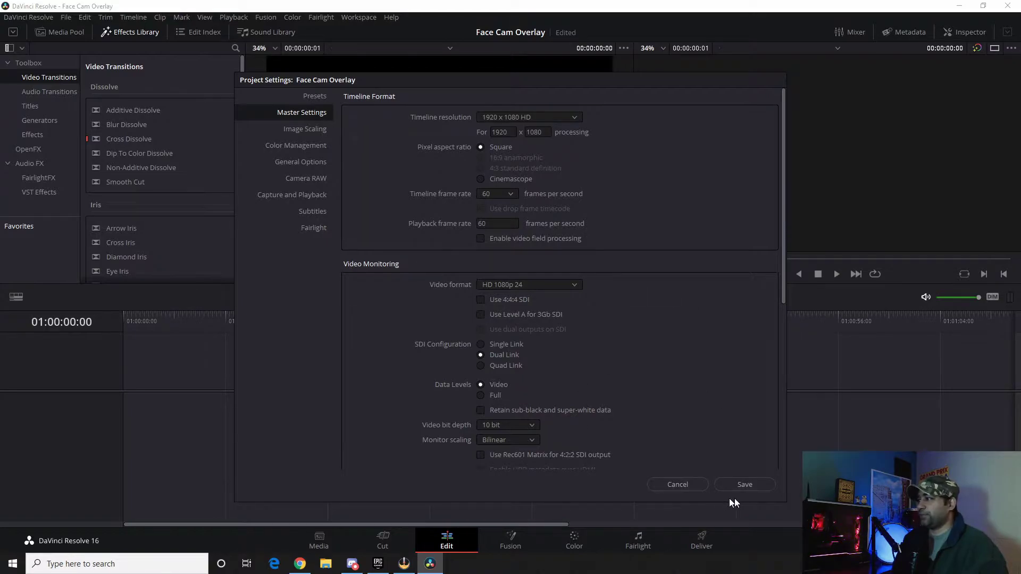
pyautogui.click(744, 484)
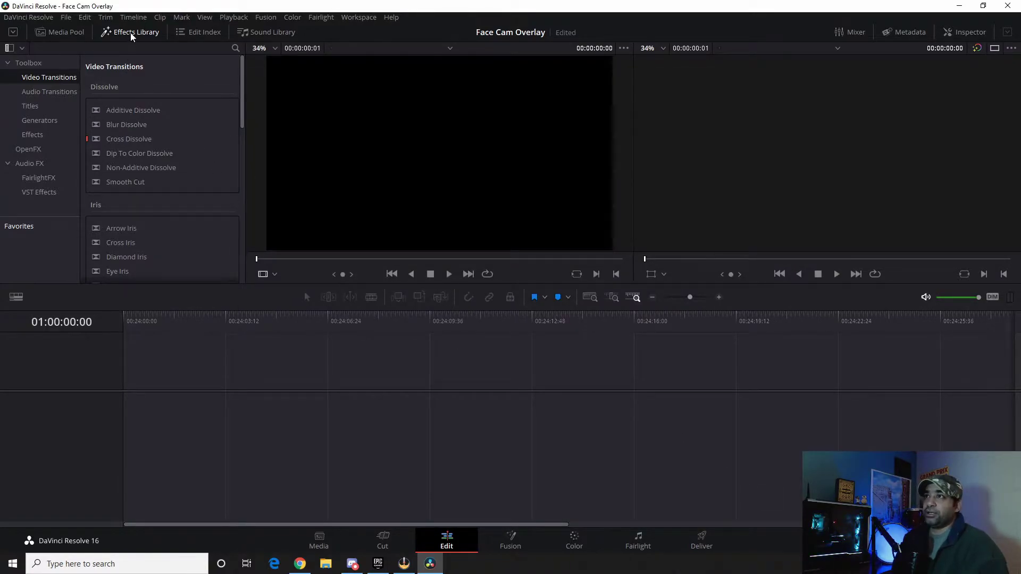
pyautogui.click(130, 34)
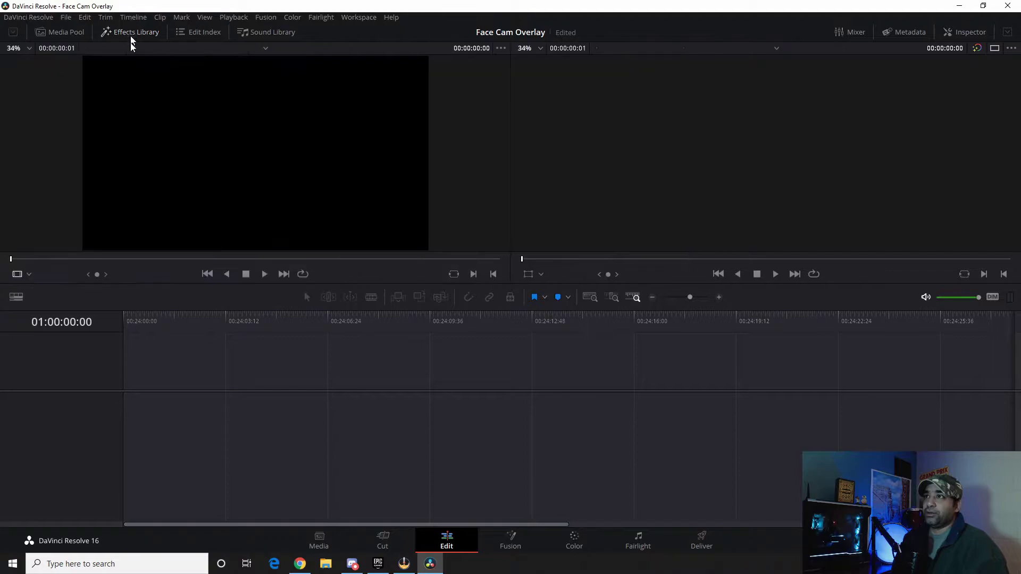
pyautogui.click(146, 34)
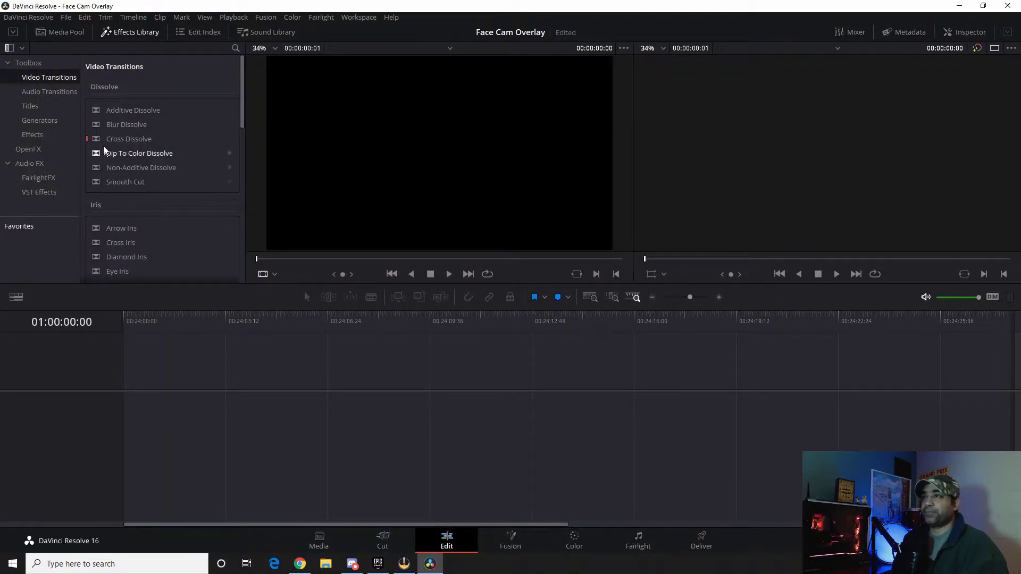
# Step: Create a new Fusion composition in the media pool named Face Cam with a duration of 00:00:10:00
pyautogui.click(66, 33)
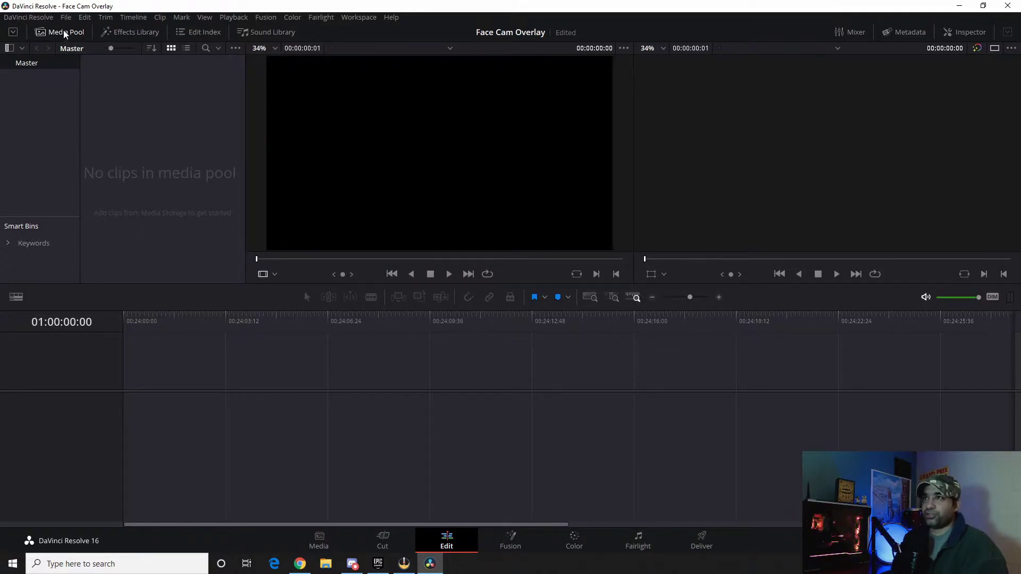
pyautogui.rightClick(128, 123)
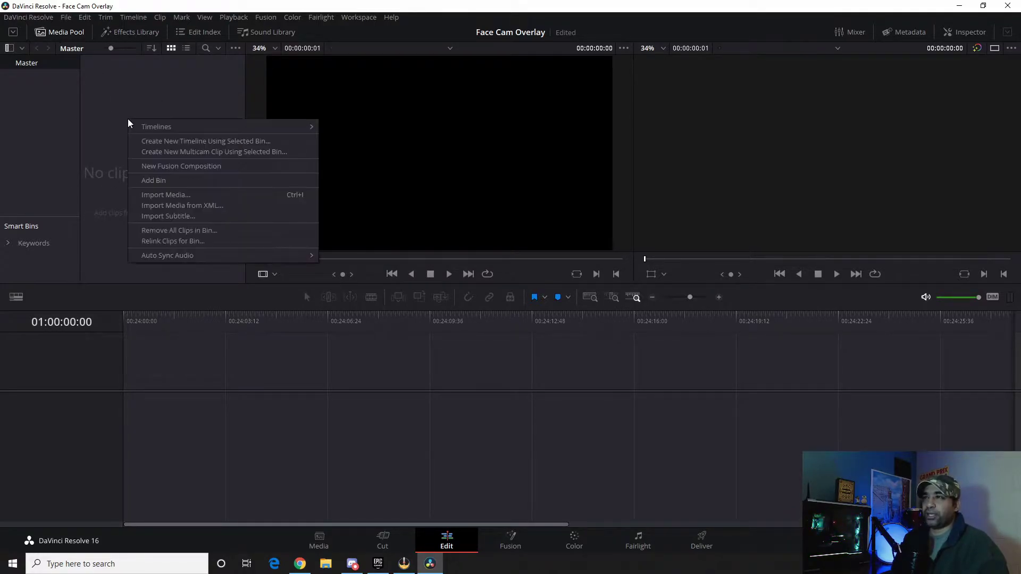
pyautogui.click(157, 166)
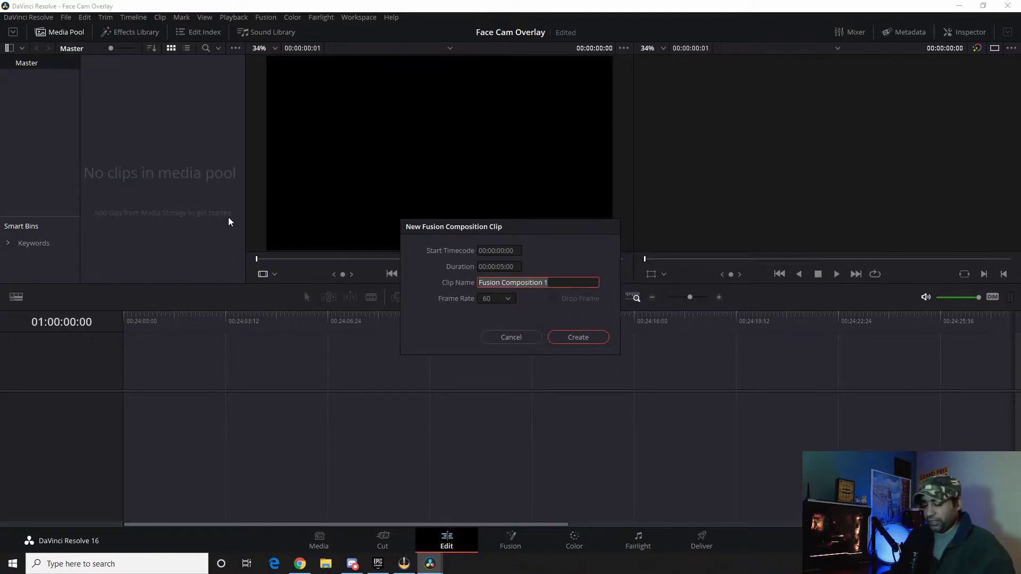
pyautogui.hotkey('ctrl', 'a')
pyautogui.write('Face ')
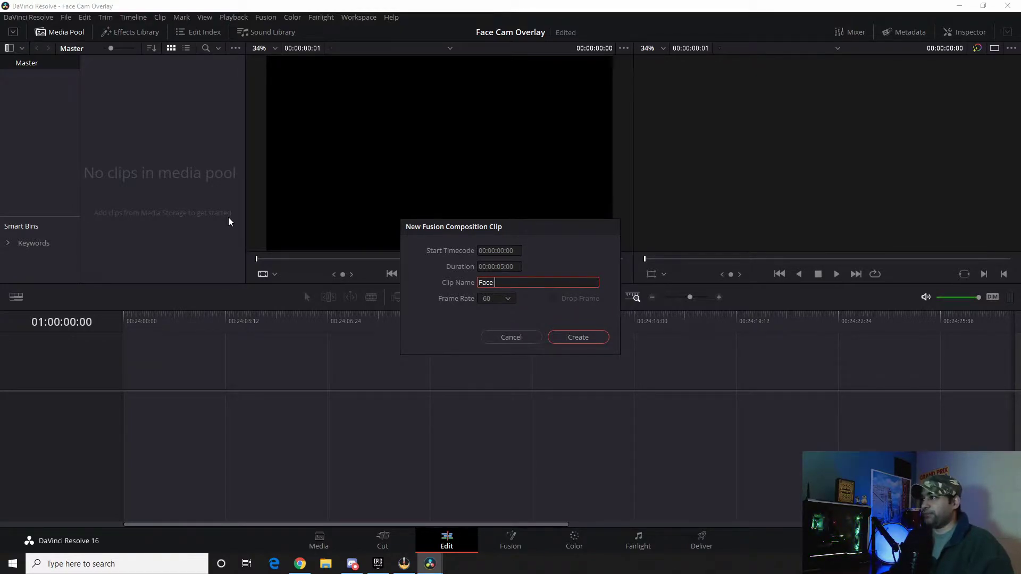
pyautogui.write('Cam')
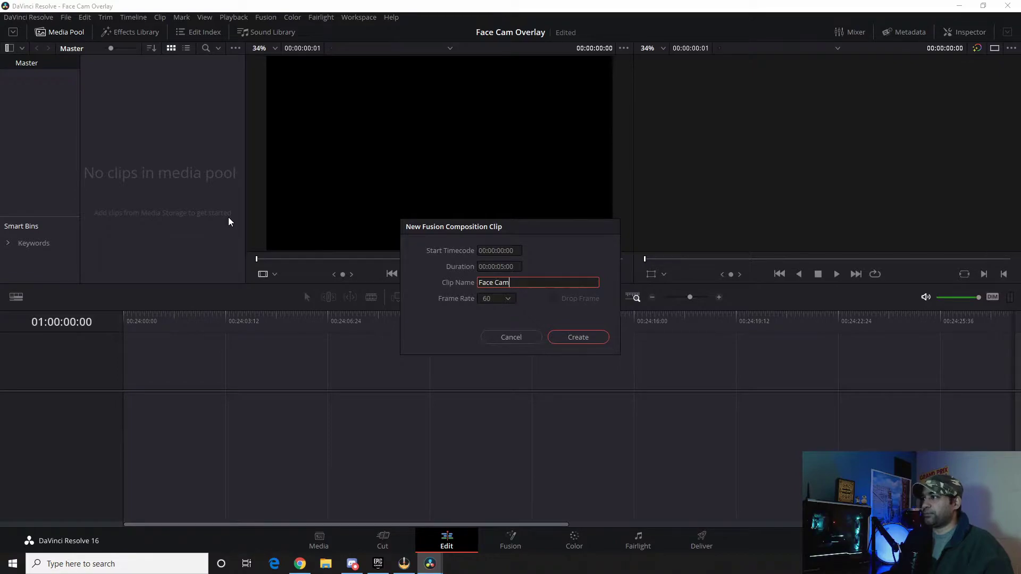
pyautogui.click(492, 267)
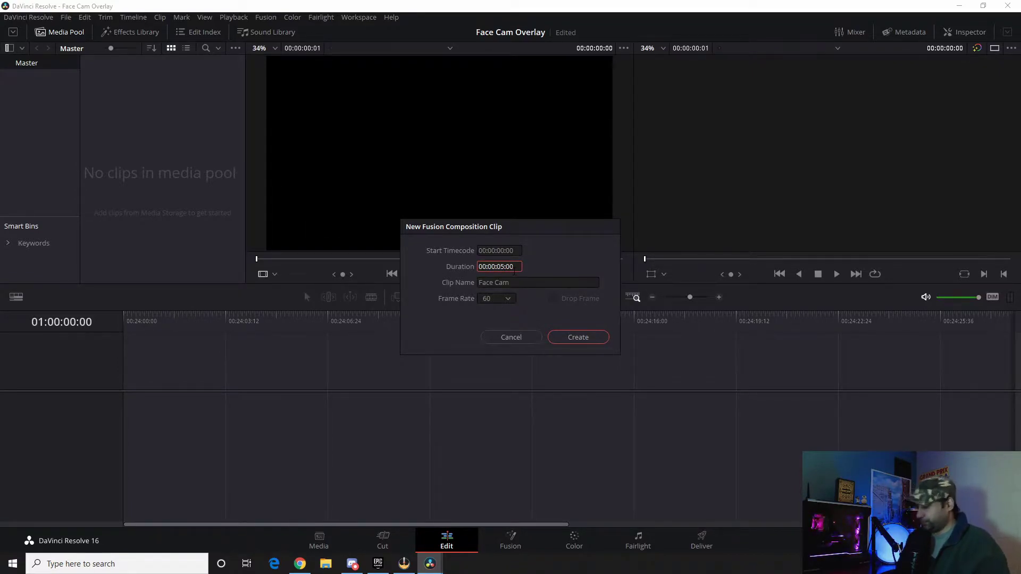
pyautogui.write('10')
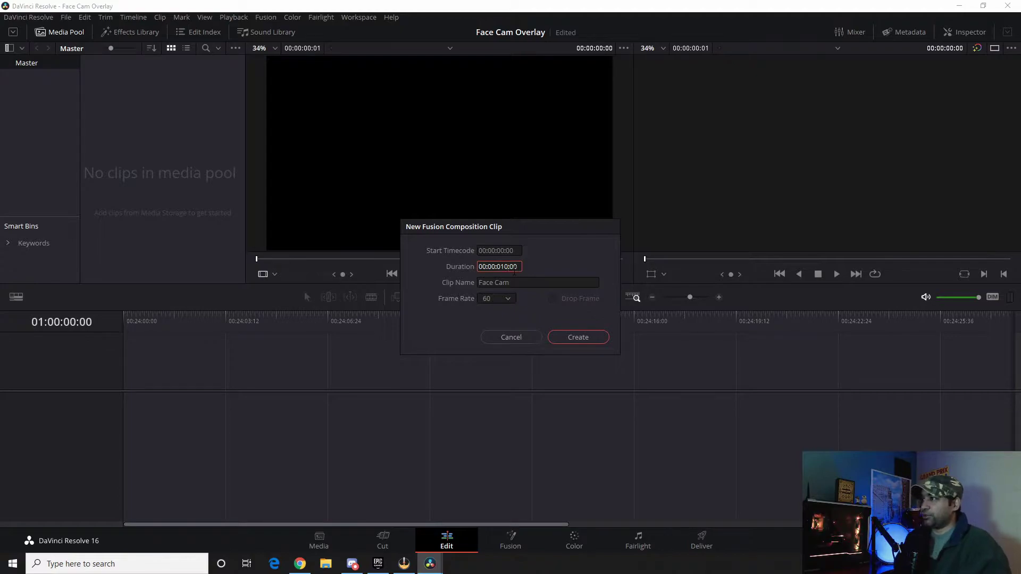
pyautogui.press('Left')
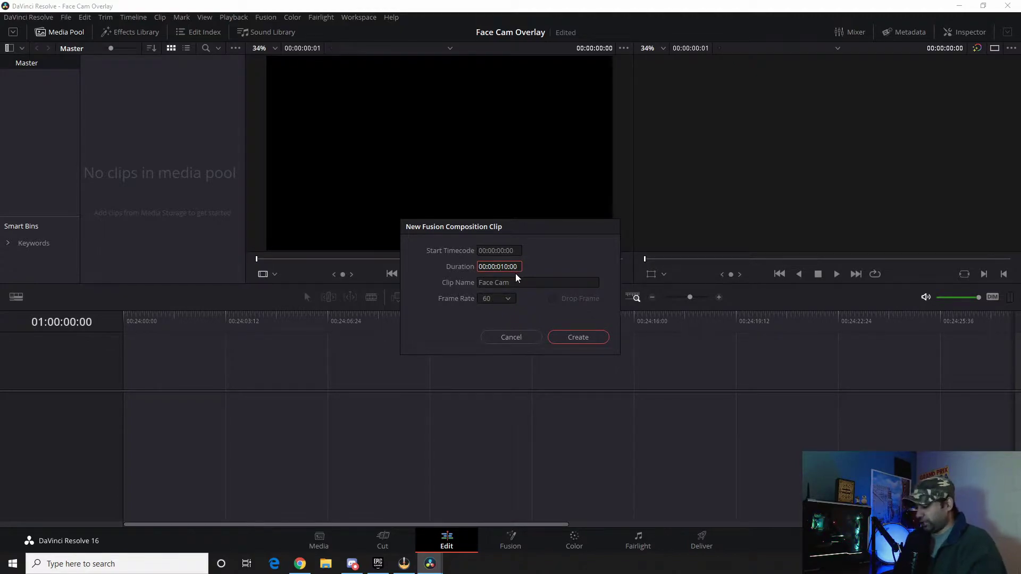
pyautogui.press('Delete')
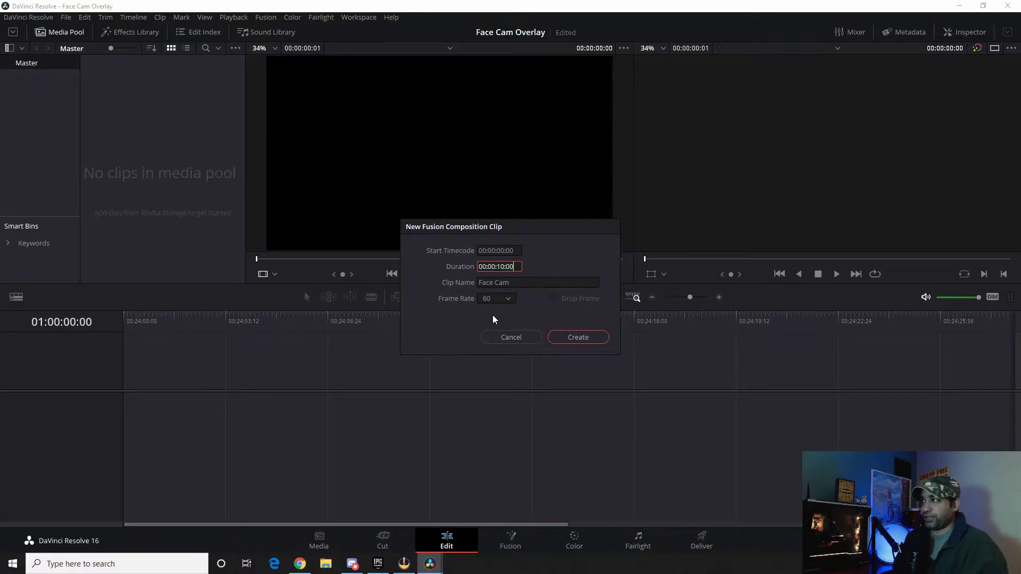
pyautogui.click(589, 335)
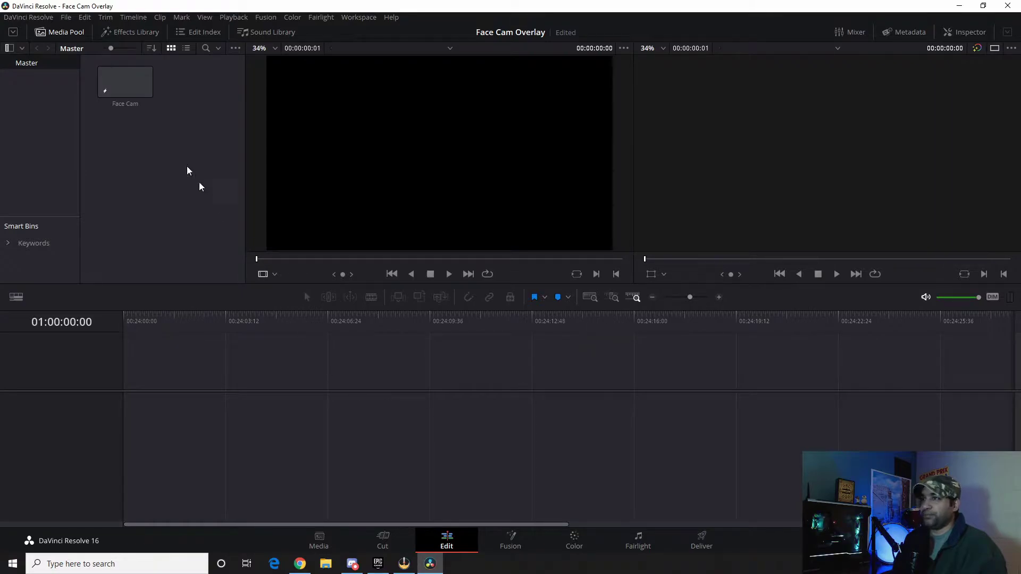
# Step: Place the Face Cam composition at the start of the empty timeline and open the clip on the Fusion page
pyautogui.moveTo(105, 83); pyautogui.dragTo(124, 418)
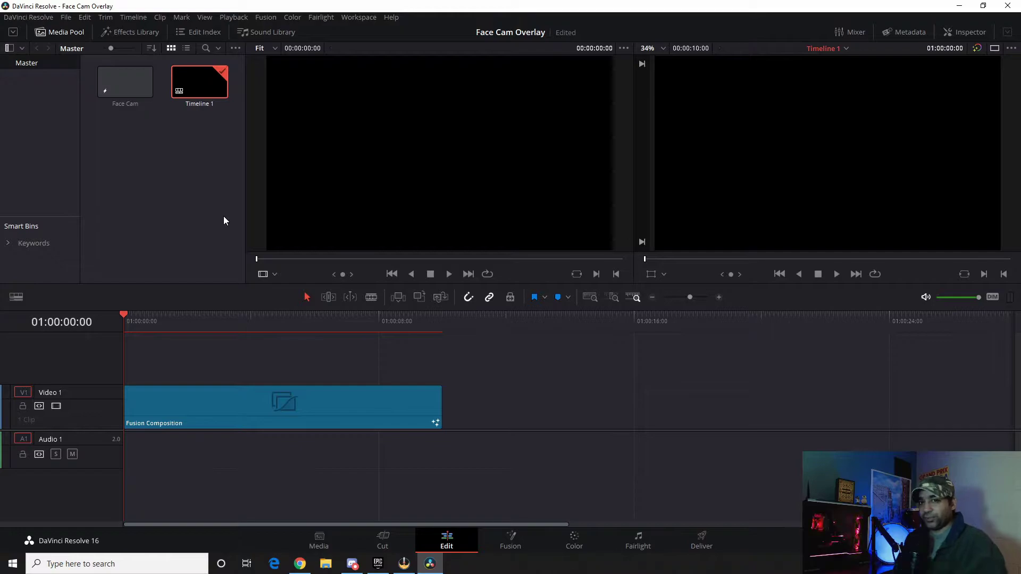
pyautogui.click(130, 81)
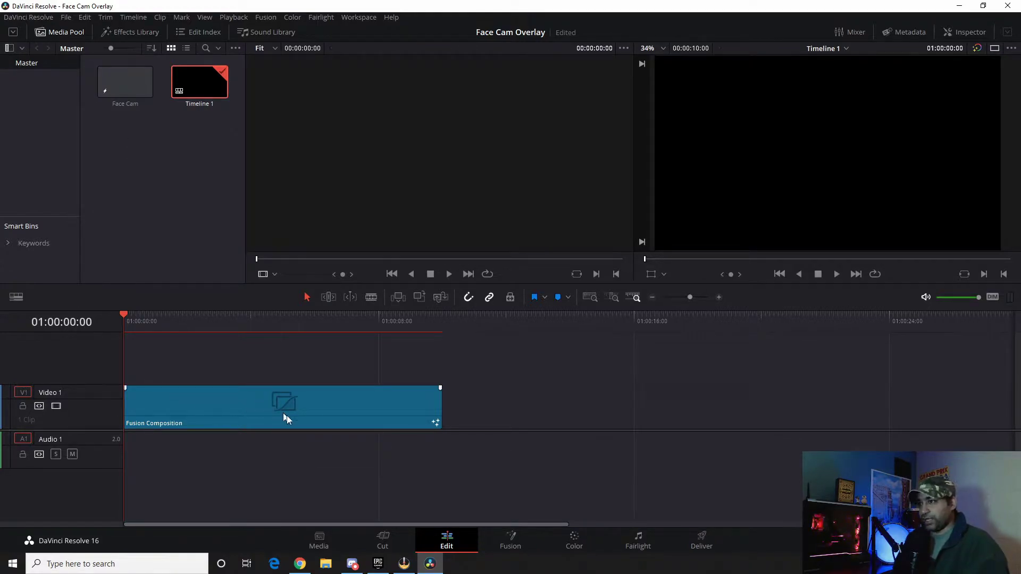
pyautogui.click(294, 408)
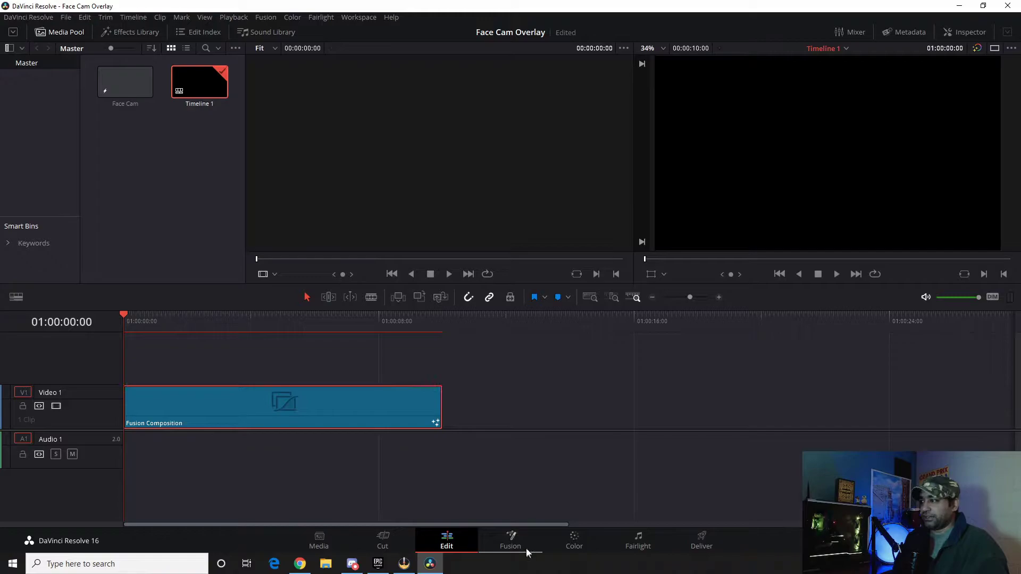
pyautogui.click(510, 542)
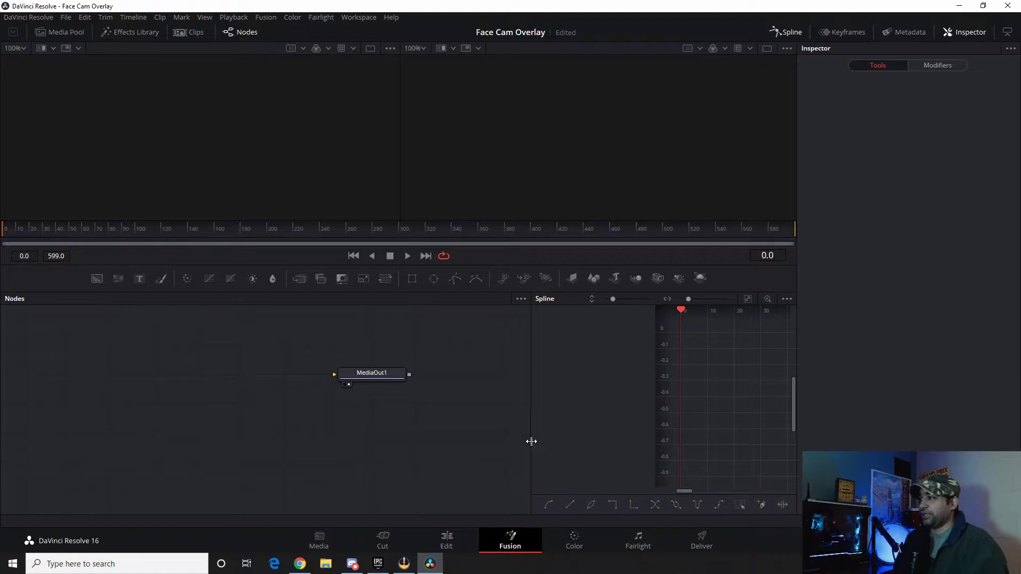
# Step: Move the MediaOut1 node further right in the node area and connect a new Background node to its input
pyautogui.moveTo(531, 441); pyautogui.dragTo(549, 441)
pyautogui.moveTo(373, 374); pyautogui.dragTo(456, 365)
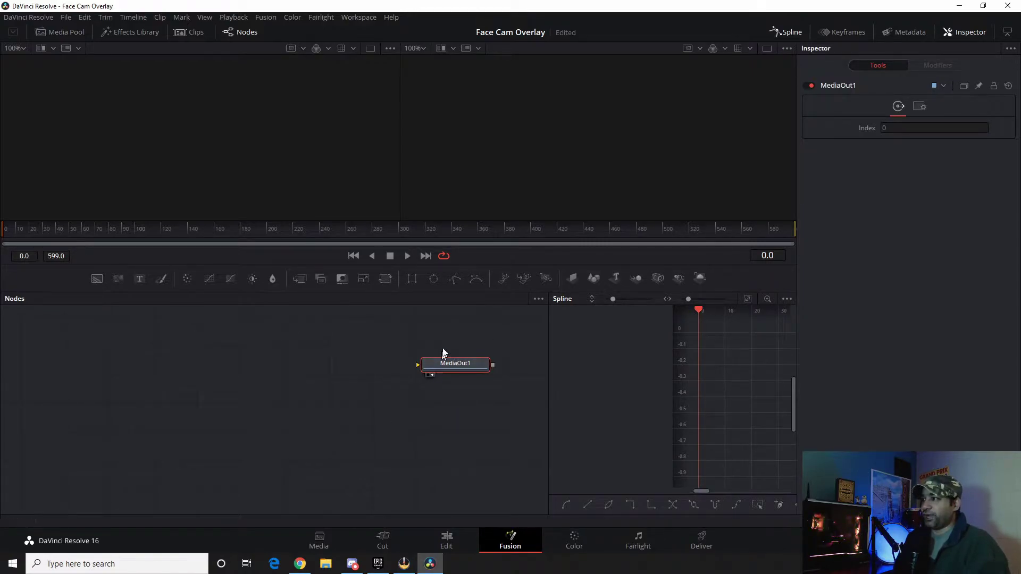
pyautogui.moveTo(446, 358); pyautogui.dragTo(450, 351)
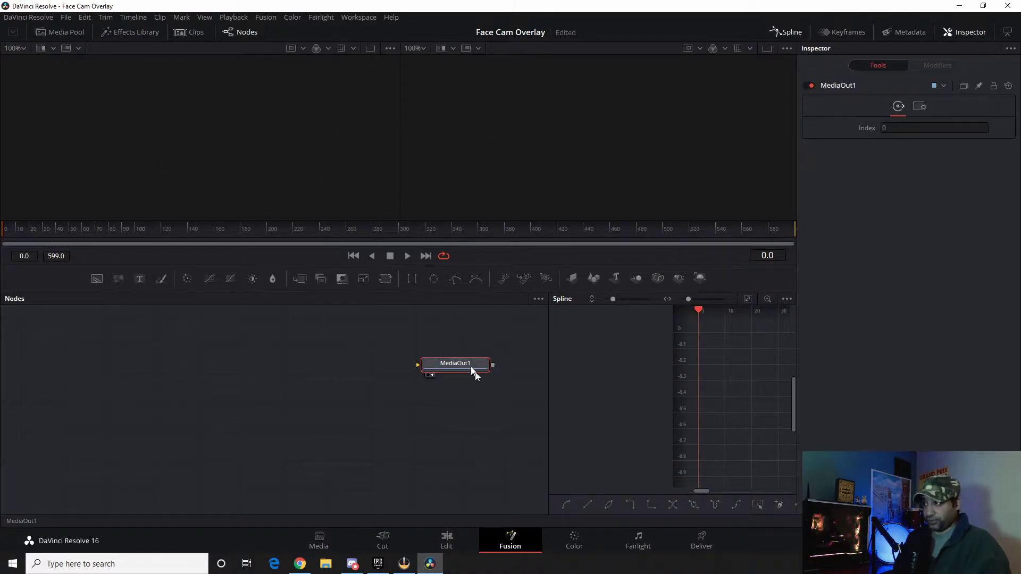
pyautogui.click(98, 282)
pyautogui.moveTo(282, 389); pyautogui.dragTo(431, 367)
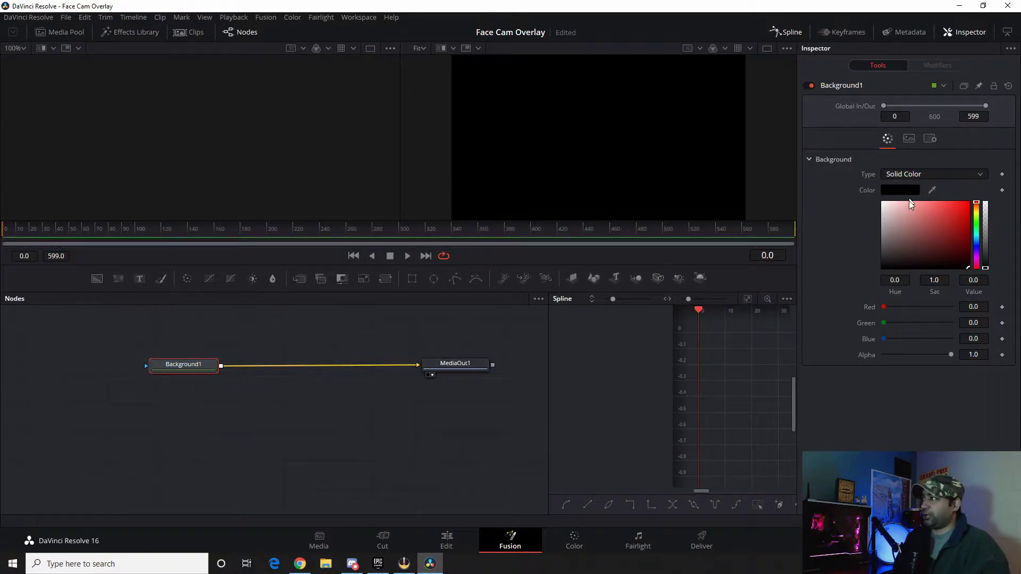
# Step: Try a solid red colour on the Background node and change its type to Gradient
pyautogui.moveTo(955, 225); pyautogui.dragTo(968, 203)
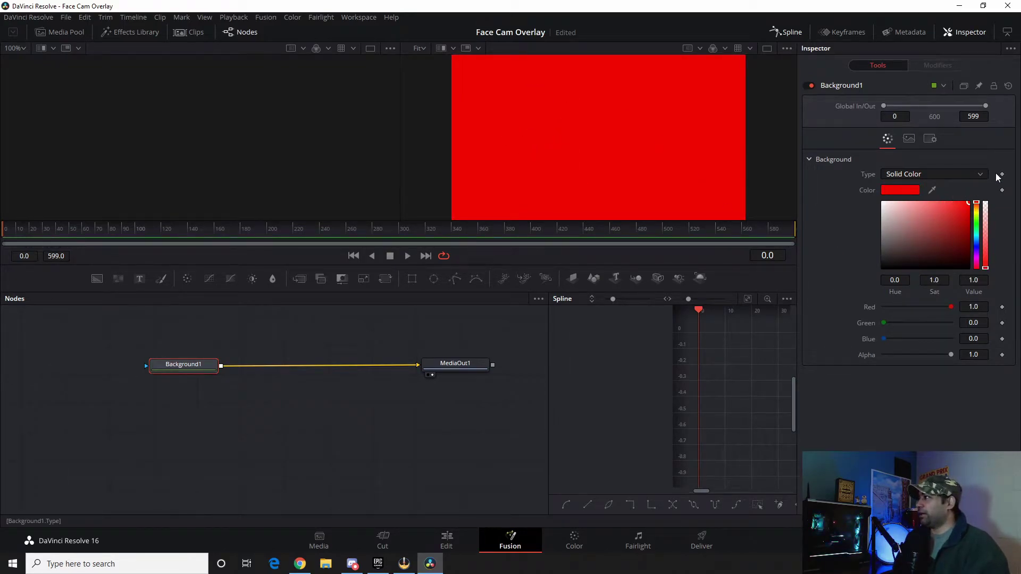
pyautogui.click(981, 175)
pyautogui.click(928, 234)
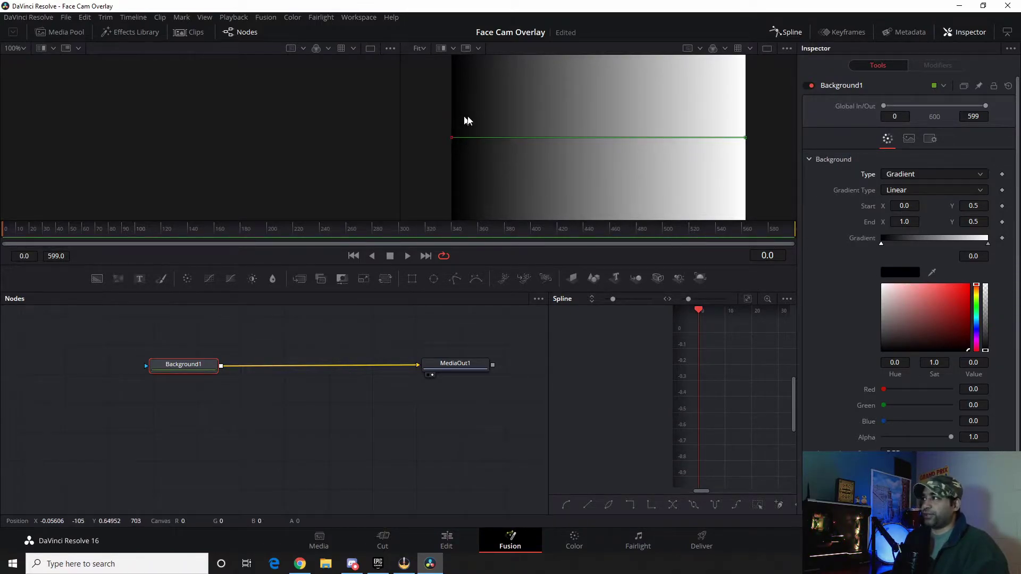
pyautogui.moveTo(452, 138)
pyautogui.mouseDown()
pyautogui.moveTo(494, 138)
pyautogui.moveTo(449, 139)
pyautogui.mouseUp()
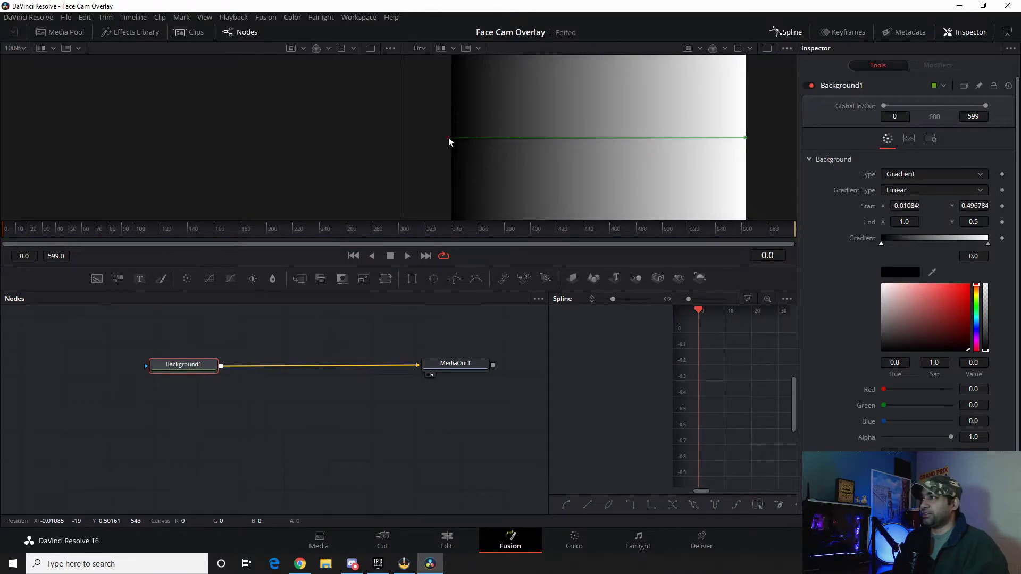
pyautogui.moveTo(745, 138)
pyautogui.mouseDown()
pyautogui.moveTo(714, 138)
pyautogui.moveTo(755, 138)
pyautogui.moveTo(746, 138)
pyautogui.mouseUp()
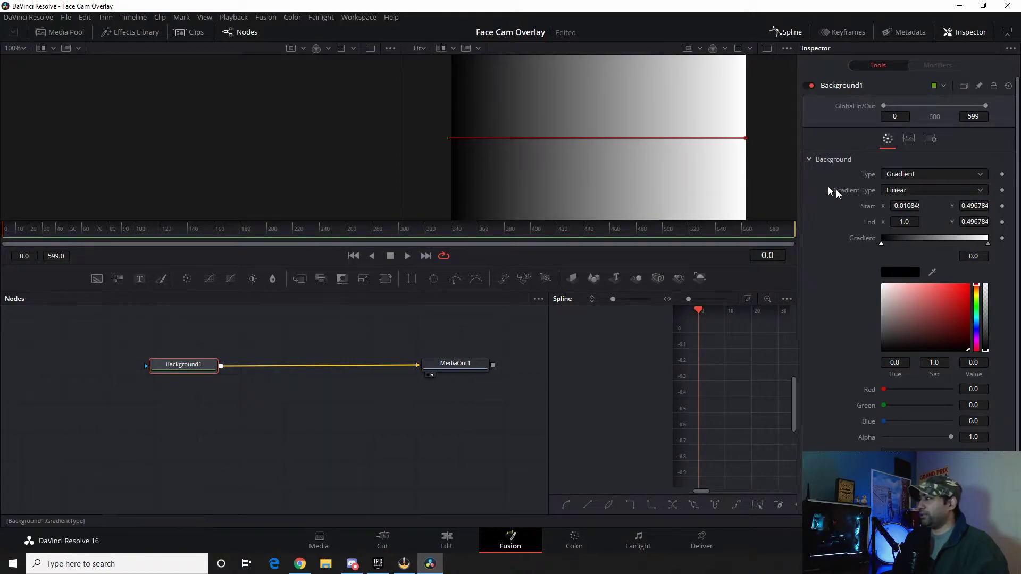
pyautogui.hotkey('ctrl', 'z')
pyautogui.hotkey('ctrl', 'z')
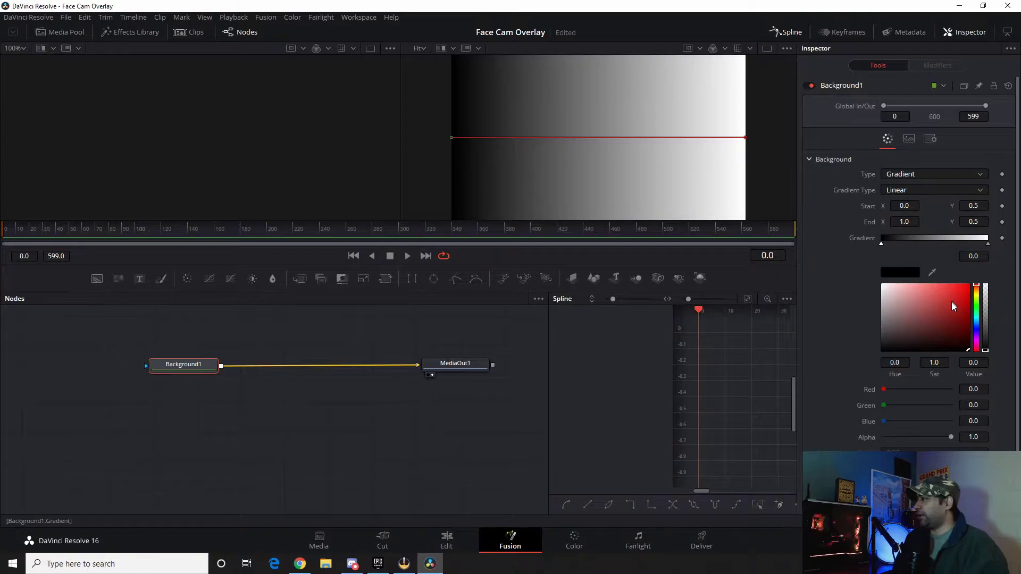
# Step: Set the gradient's start colour to a muted yellow with hue 0.176, saturation 0.801 and value 0.732
pyautogui.click(976, 297)
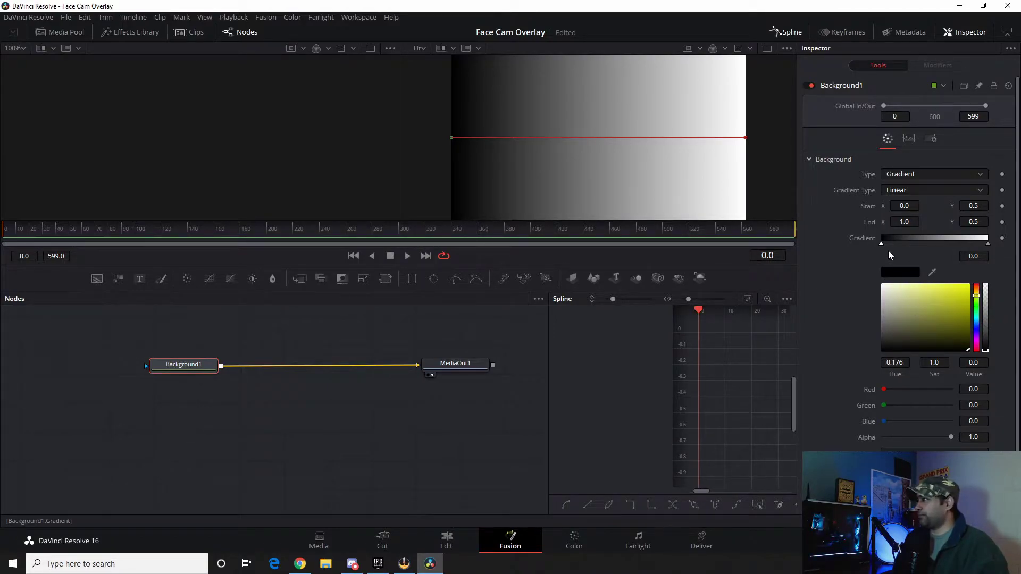
pyautogui.moveTo(964, 290); pyautogui.dragTo(952, 302)
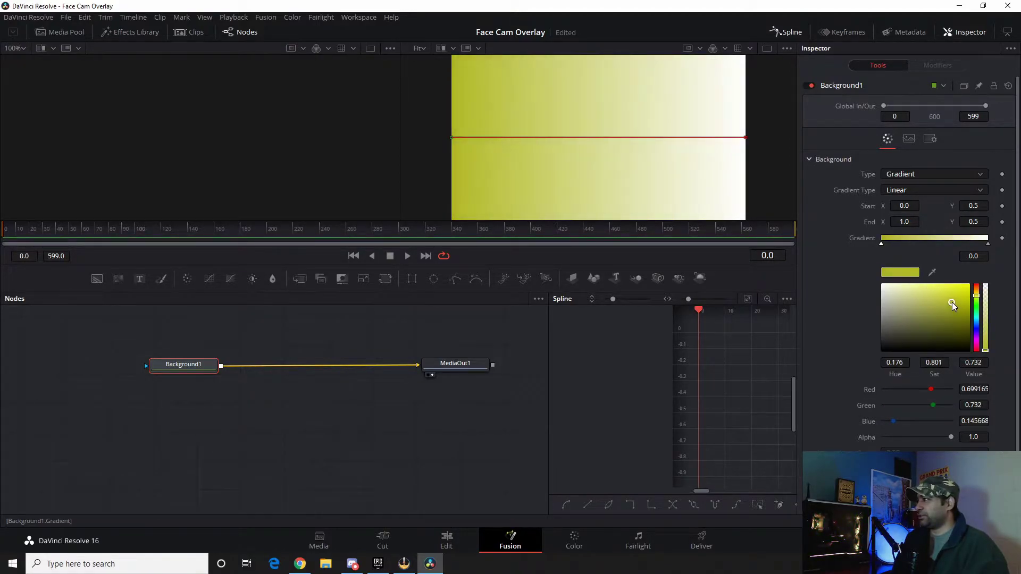
# Step: Set the gradient's end colour to a saturated blue with hue 0.688, saturation 1.0 and value 1.0
pyautogui.click(988, 243)
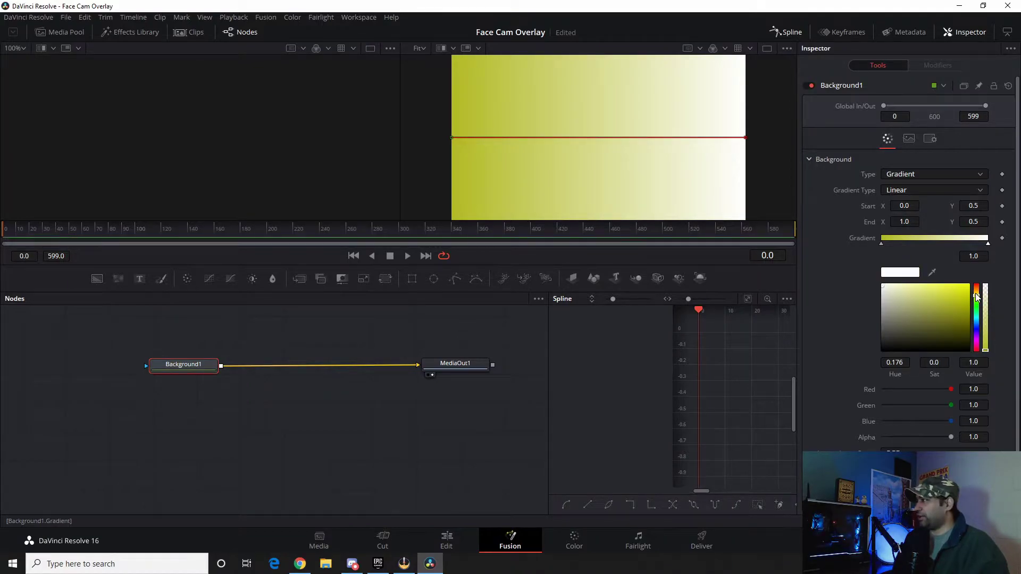
pyautogui.moveTo(977, 307); pyautogui.dragTo(976, 333)
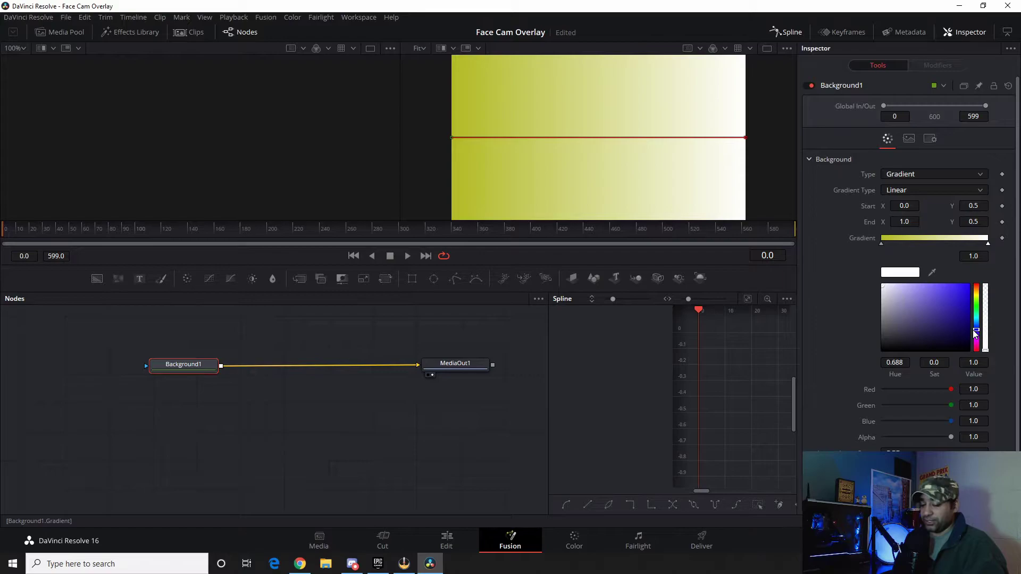
pyautogui.click(968, 286)
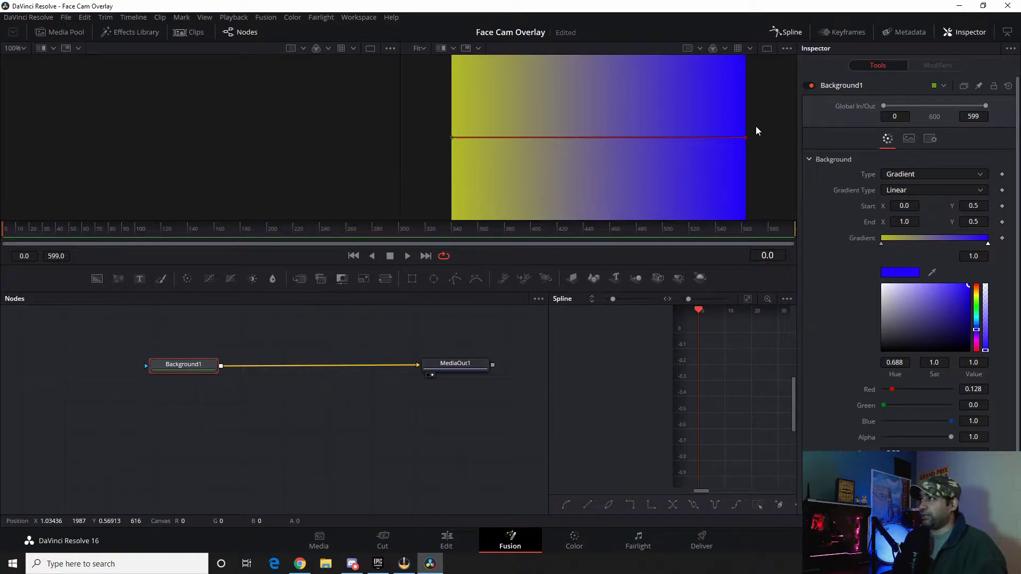
# Step: Run the gradient diagonally by moving its end point to the image's upper-right corner and its start point to the lower-left corner
pyautogui.scroll(-1, 755, 126)
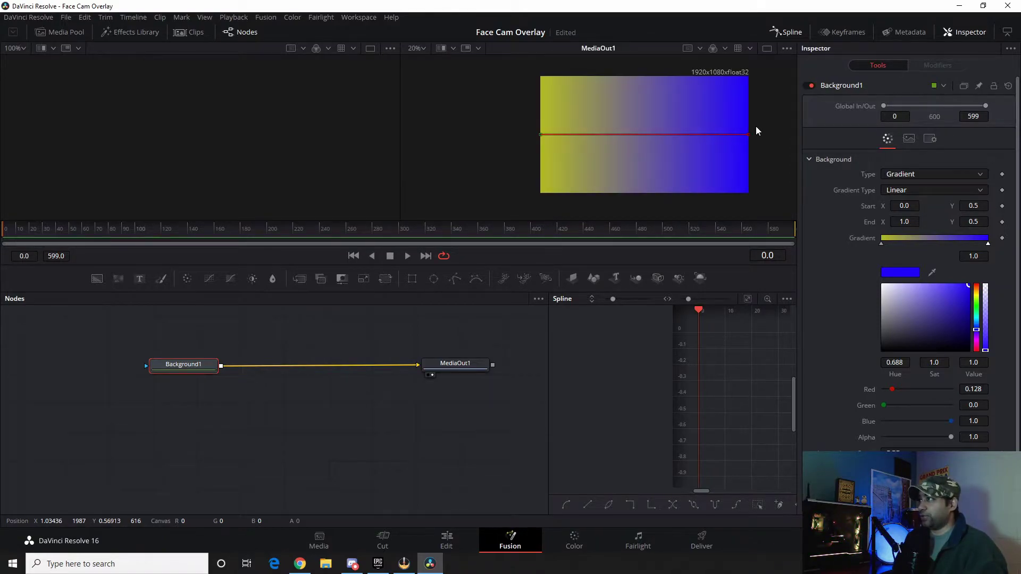
pyautogui.scroll(1, 755, 127)
pyautogui.scroll(-1, 756, 127)
pyautogui.scroll(1, 755, 127)
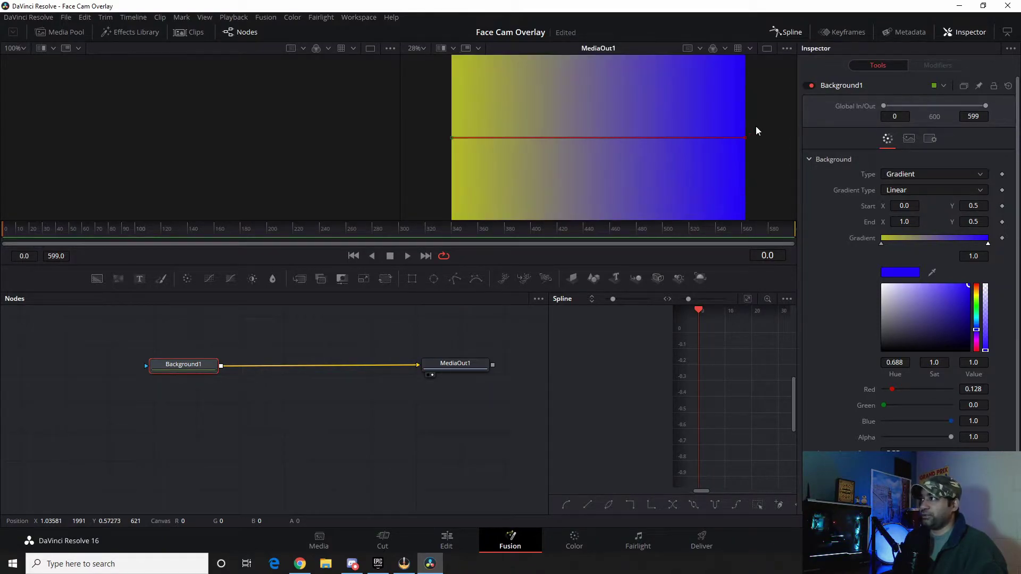
pyautogui.scroll(-1, 758, 130)
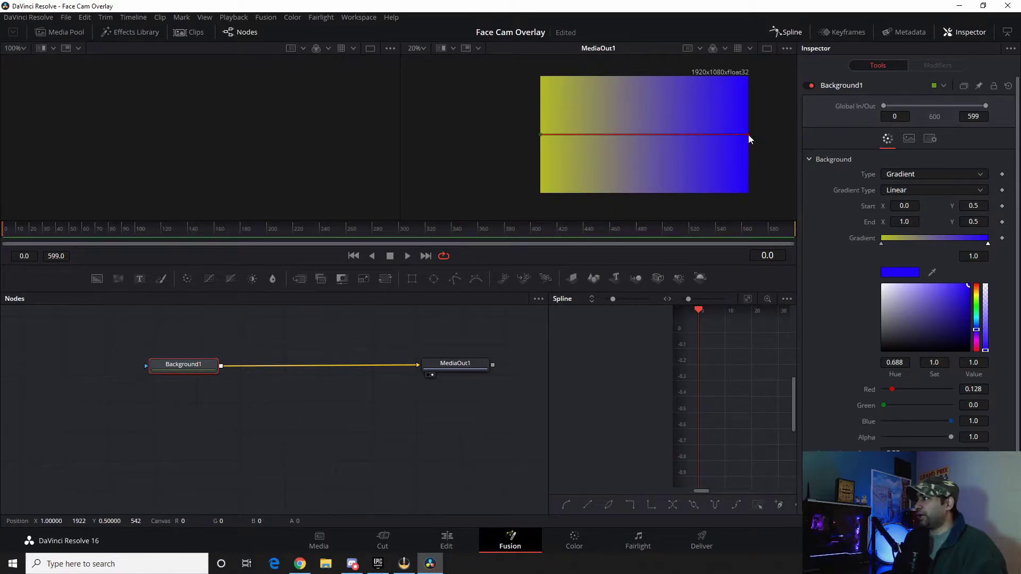
pyautogui.moveTo(747, 134); pyautogui.dragTo(748, 78)
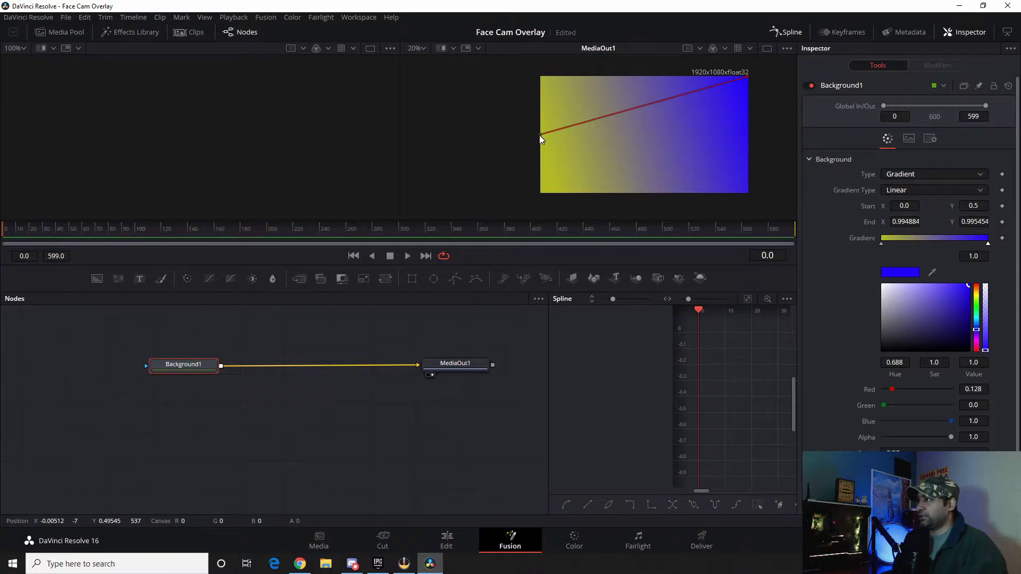
pyautogui.moveTo(540, 135); pyautogui.dragTo(540, 194)
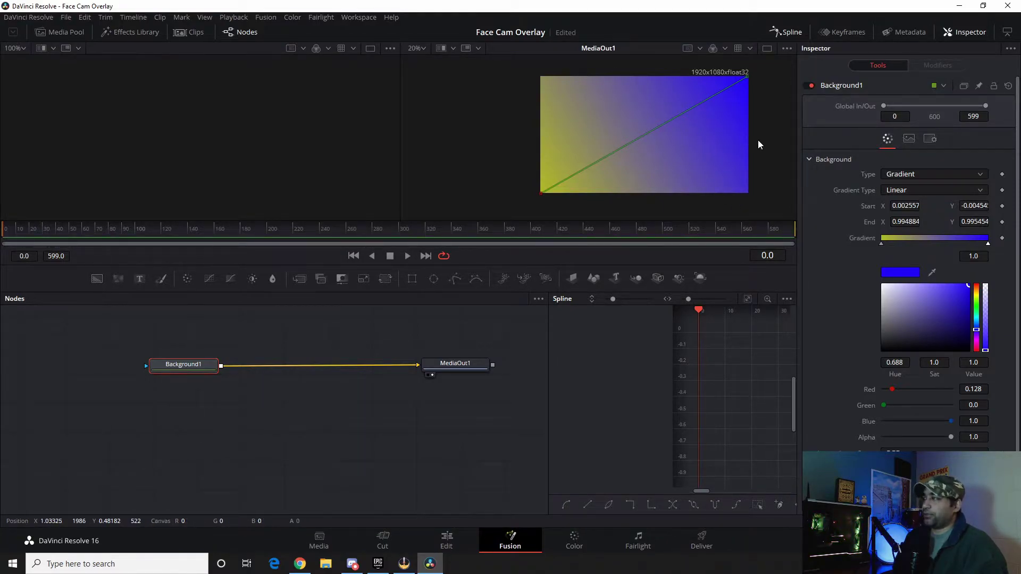
pyautogui.hotkey('ctrl', 'f')
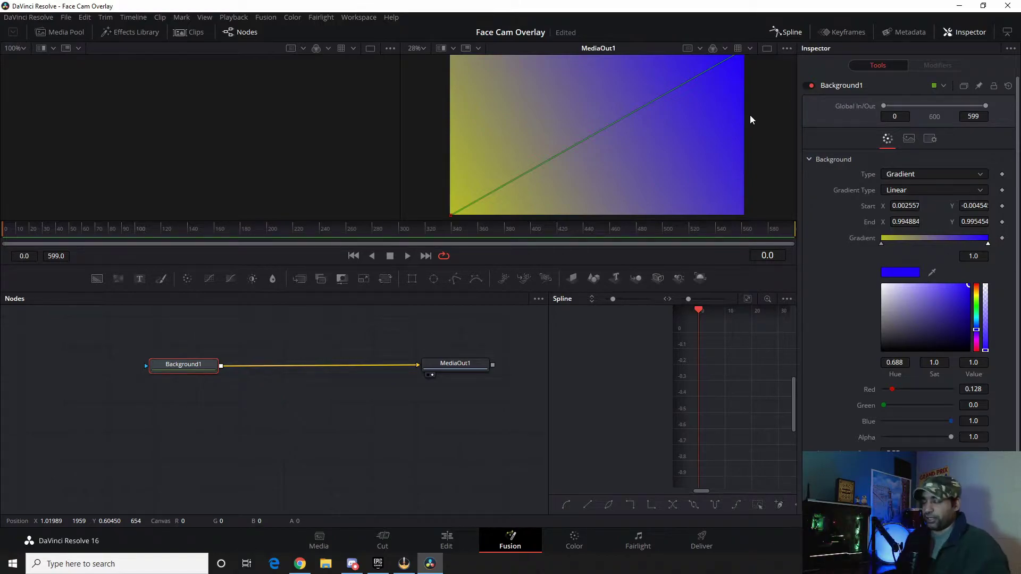
pyautogui.scroll(1, 755, 131)
pyautogui.scroll(-1, 755, 132)
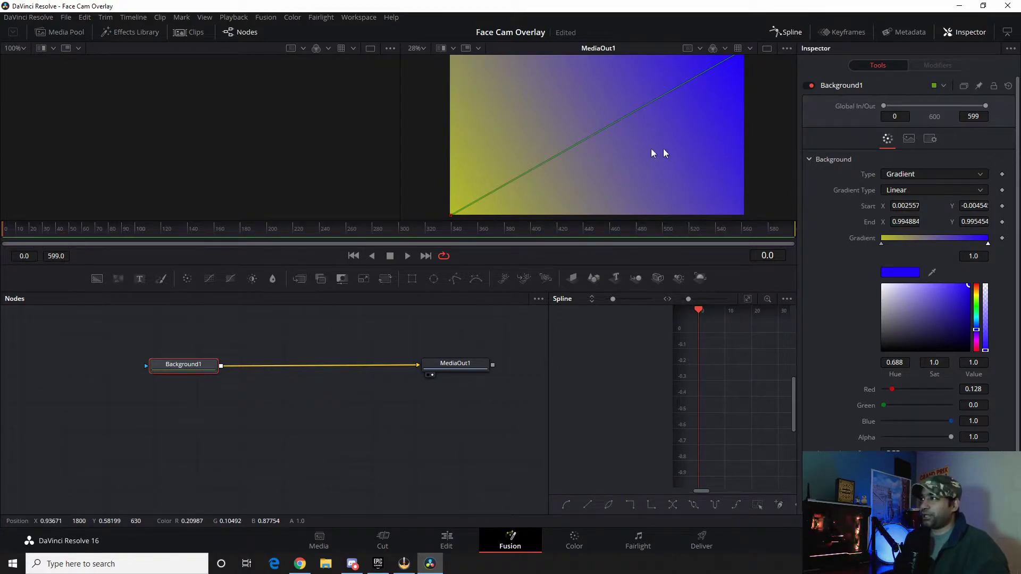
# Step: Try adding a green stop near the gradient's start and a red stop near its end, and undo both
pyautogui.click(908, 242)
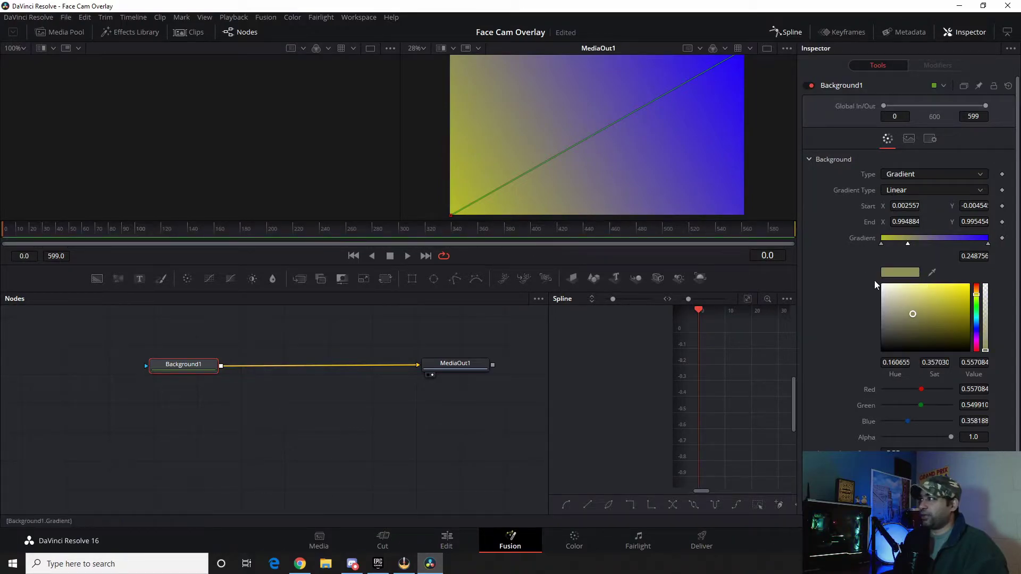
pyautogui.moveTo(978, 294)
pyautogui.mouseDown()
pyautogui.moveTo(976, 321)
pyautogui.moveTo(977, 308)
pyautogui.mouseUp()
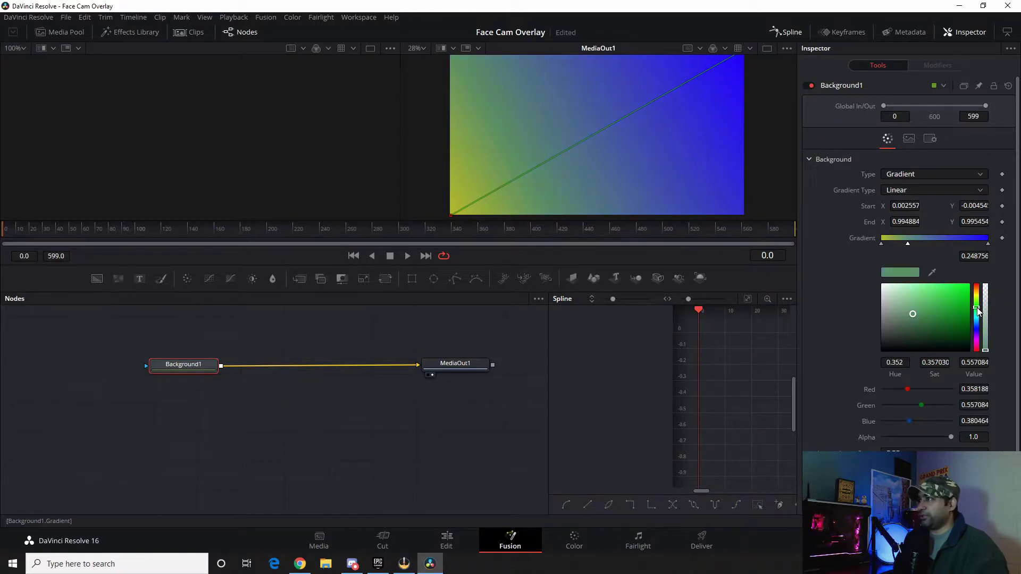
pyautogui.click(959, 239)
pyautogui.moveTo(978, 333); pyautogui.dragTo(978, 285)
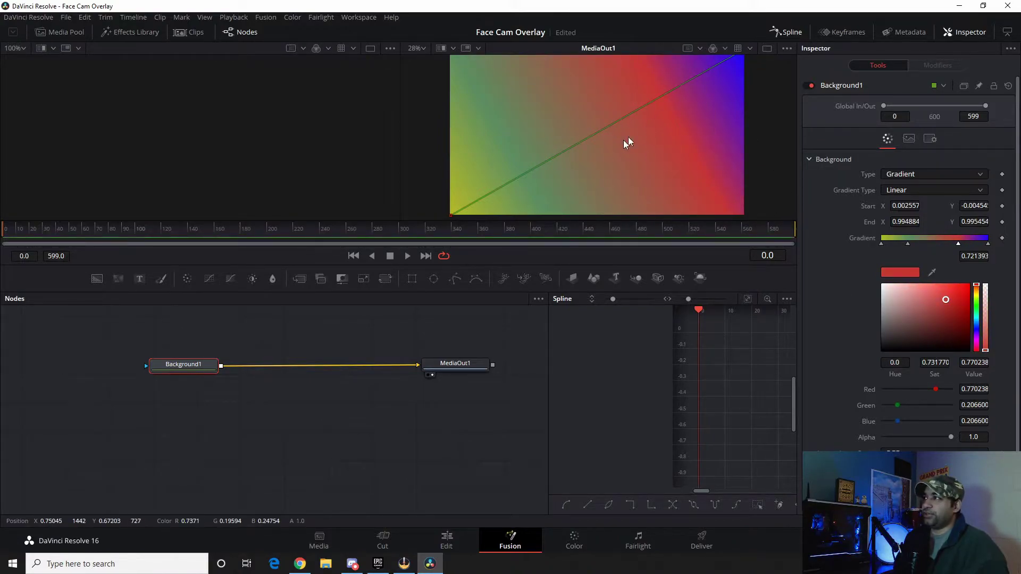
pyautogui.hotkey('ctrl', 'z')
pyautogui.hotkey('ctrl', 'z')
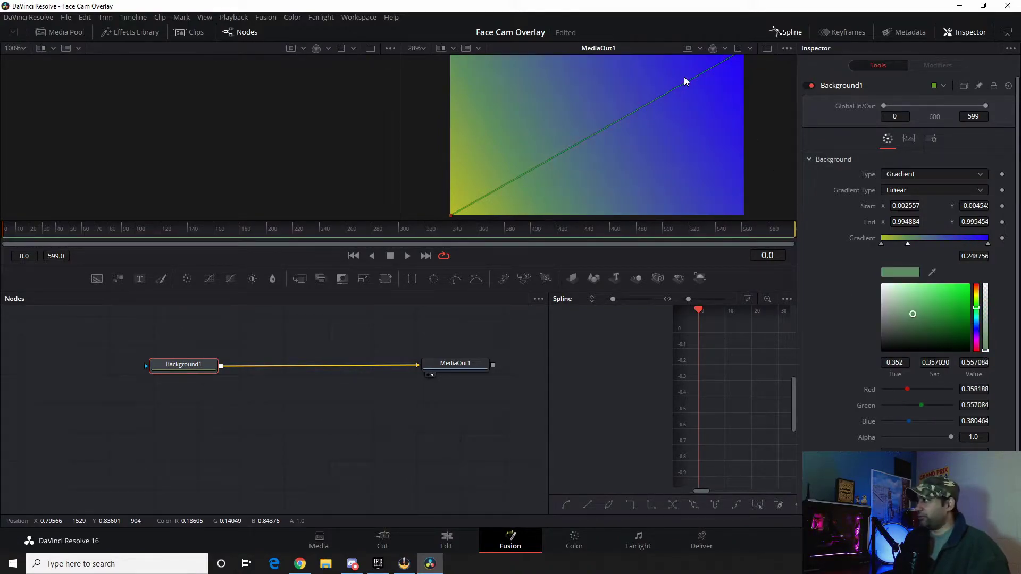
pyautogui.hotkey('ctrl', 'z')
pyautogui.hotkey('ctrl', 'z')
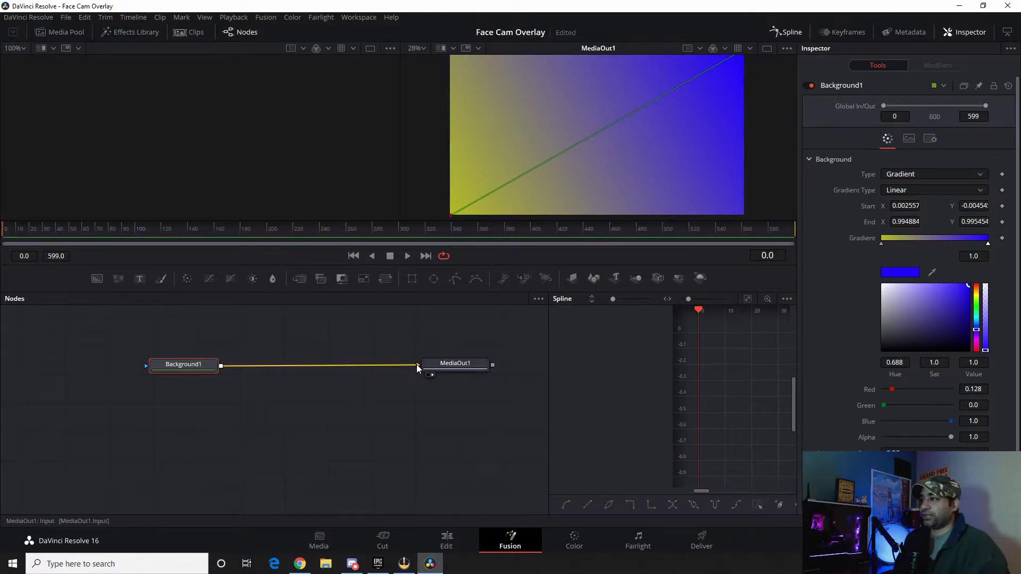
# Step: Add a Rectangle mask node before Background1, connect it to Background1's mask input, and reconnect Background1 to MediaOut1
pyautogui.moveTo(418, 366); pyautogui.dragTo(241, 367)
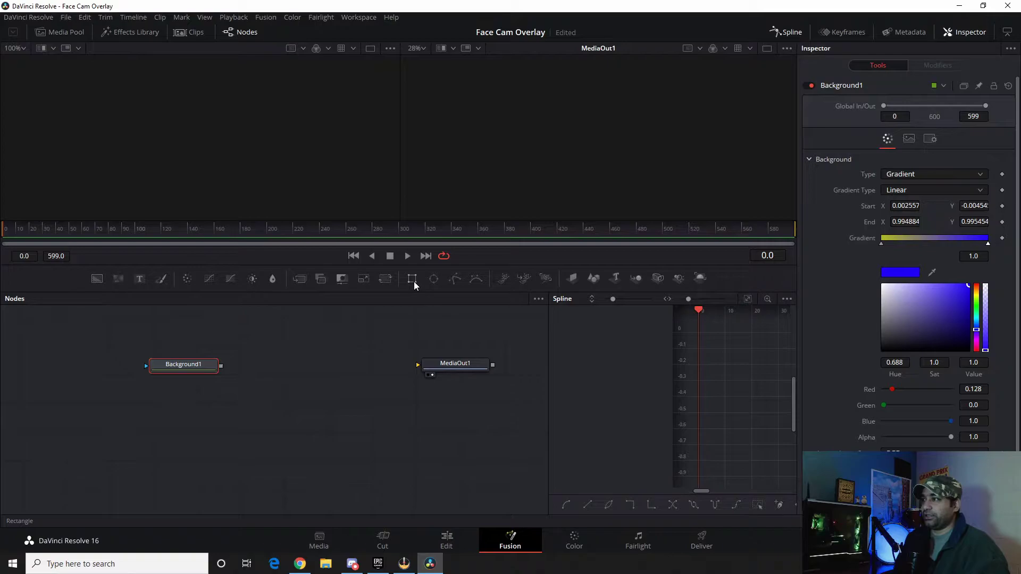
pyautogui.moveTo(414, 279); pyautogui.dragTo(89, 365)
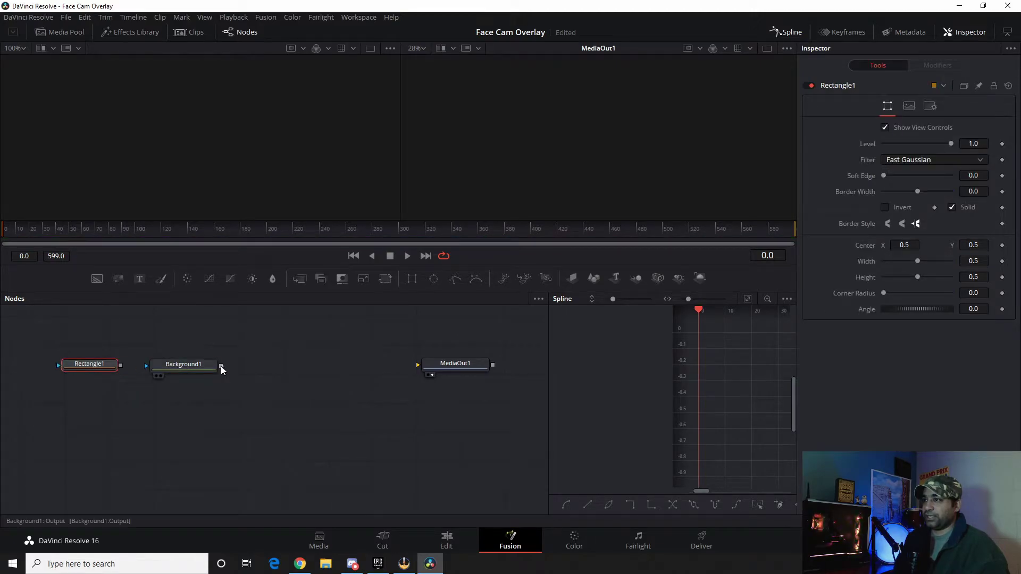
pyautogui.moveTo(221, 366); pyautogui.dragTo(418, 366)
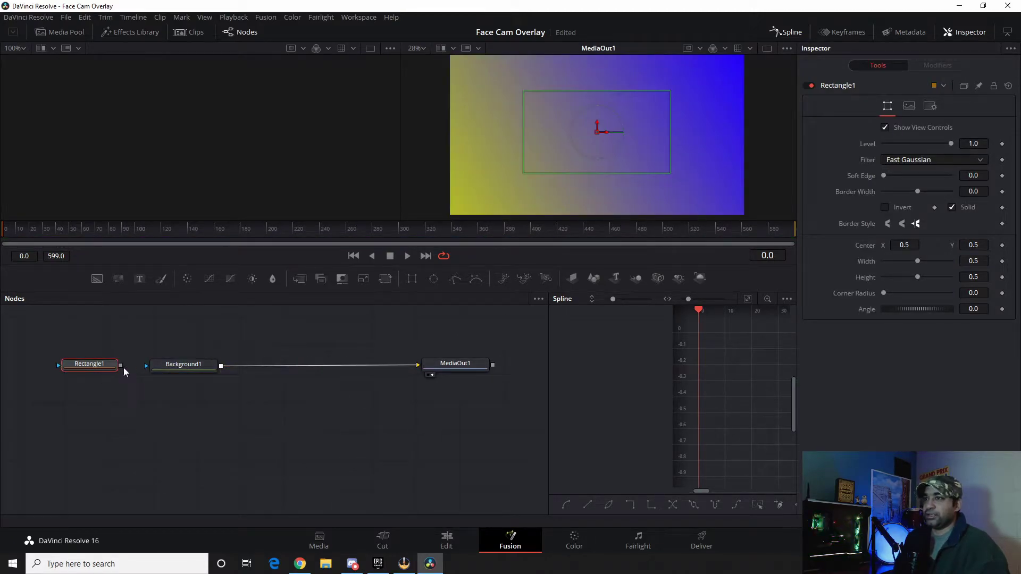
pyautogui.moveTo(122, 366); pyautogui.dragTo(159, 365)
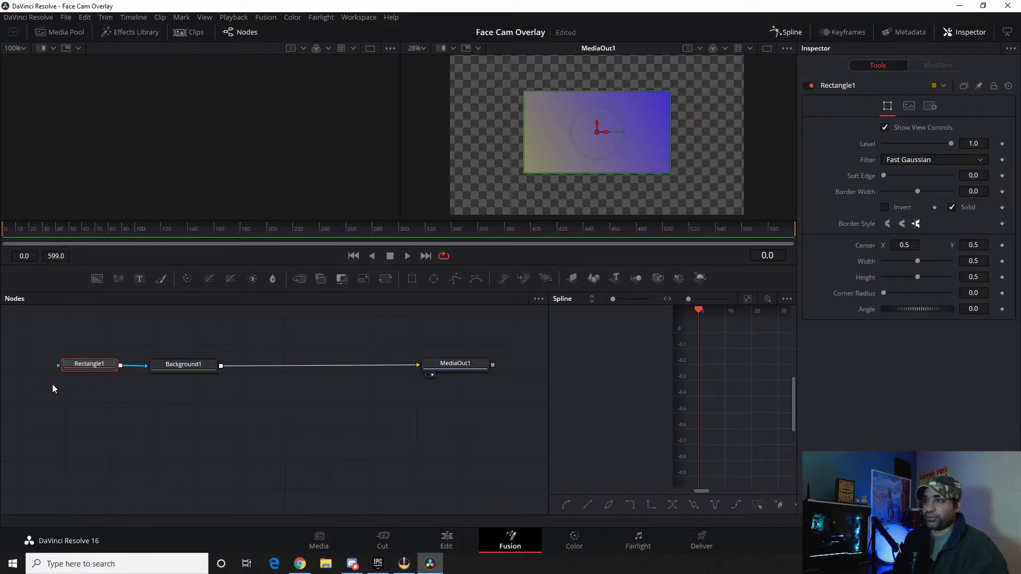
# Step: Display the Rectangle1 node in the empty viewer and inspect the Background1 and MediaOut1 nodes
pyautogui.click(69, 375)
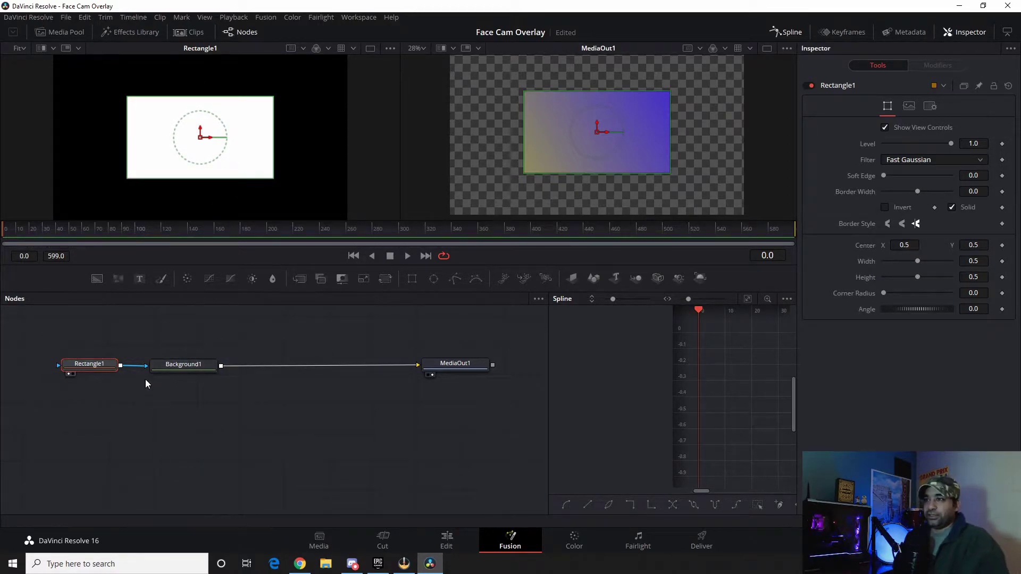
pyautogui.click(180, 371)
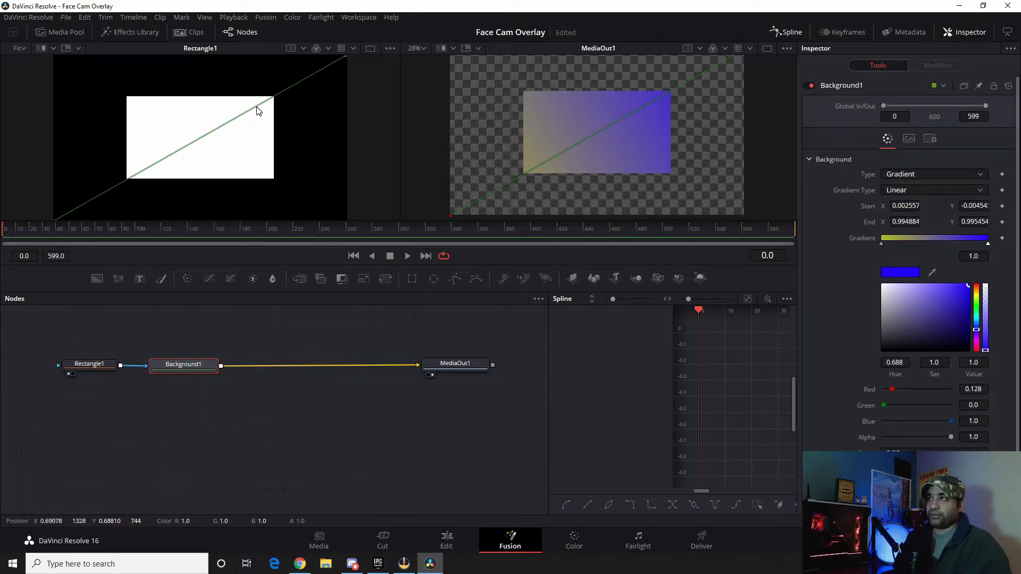
pyautogui.click(451, 365)
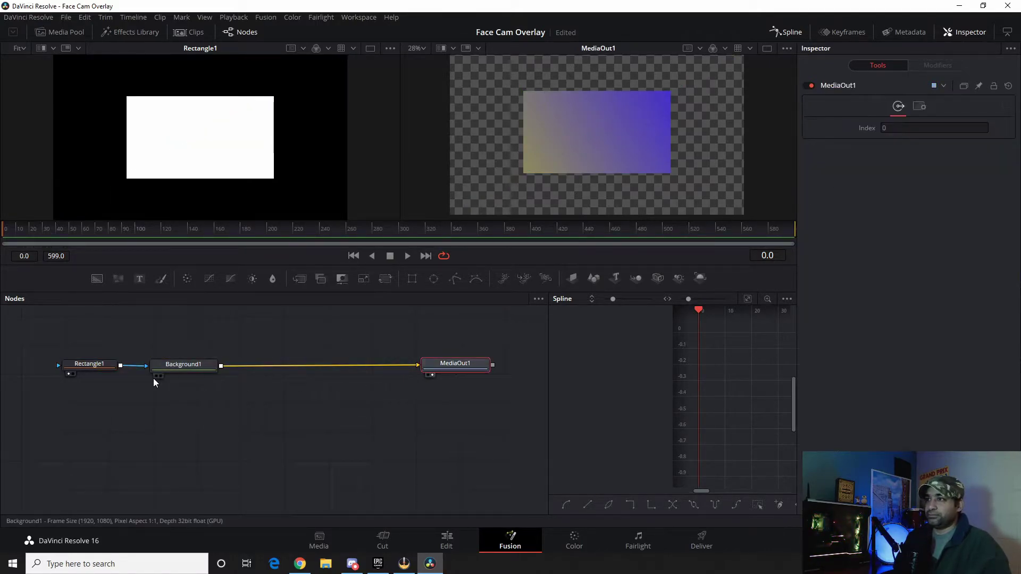
# Step: Enlarge the Rectangle1 mask and set both its width and height to 0.8
pyautogui.click(90, 364)
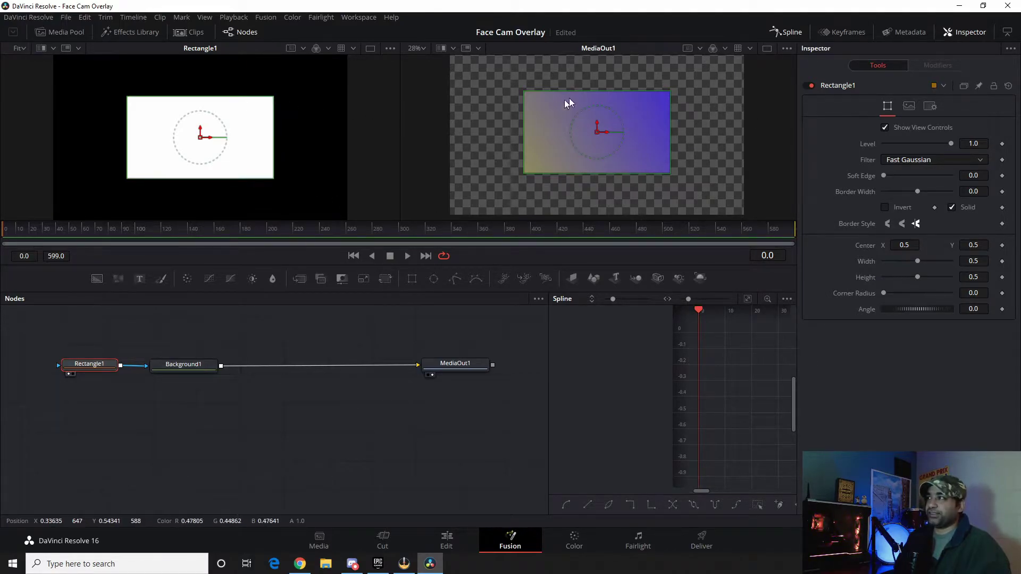
pyautogui.moveTo(272, 101); pyautogui.dragTo(327, 73)
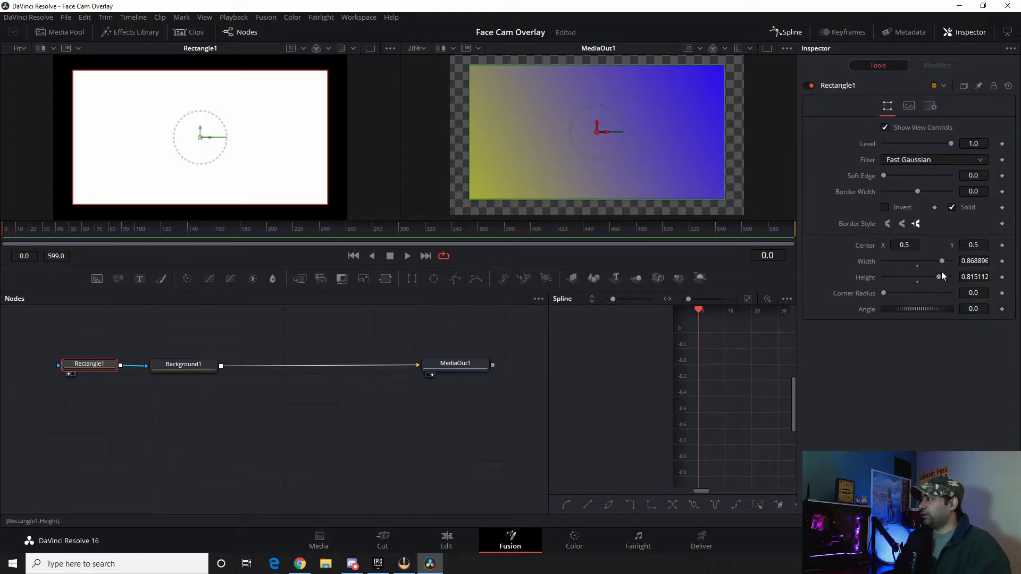
pyautogui.moveTo(943, 260); pyautogui.dragTo(941, 265)
pyautogui.click(981, 261)
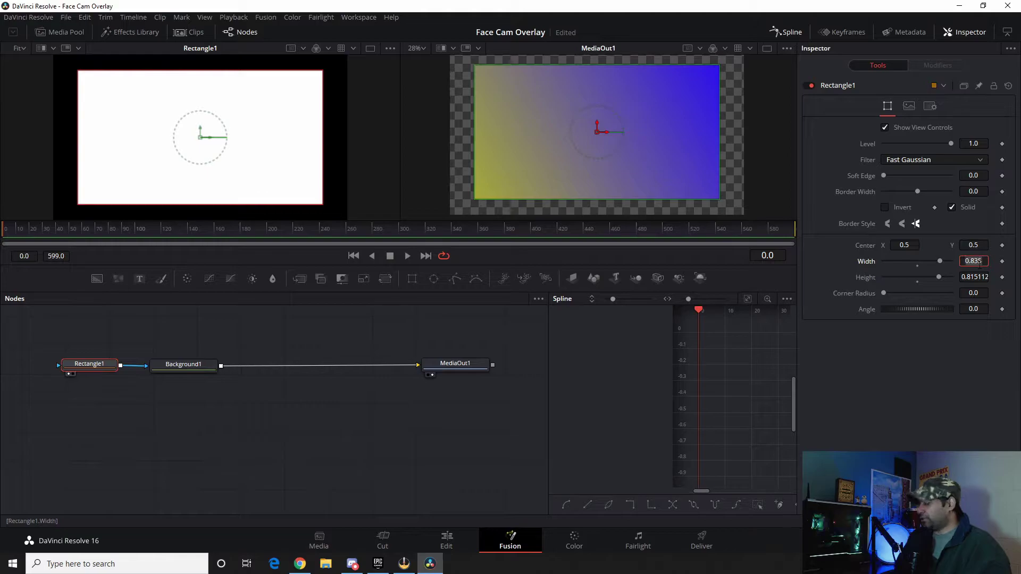
pyautogui.press('Return')
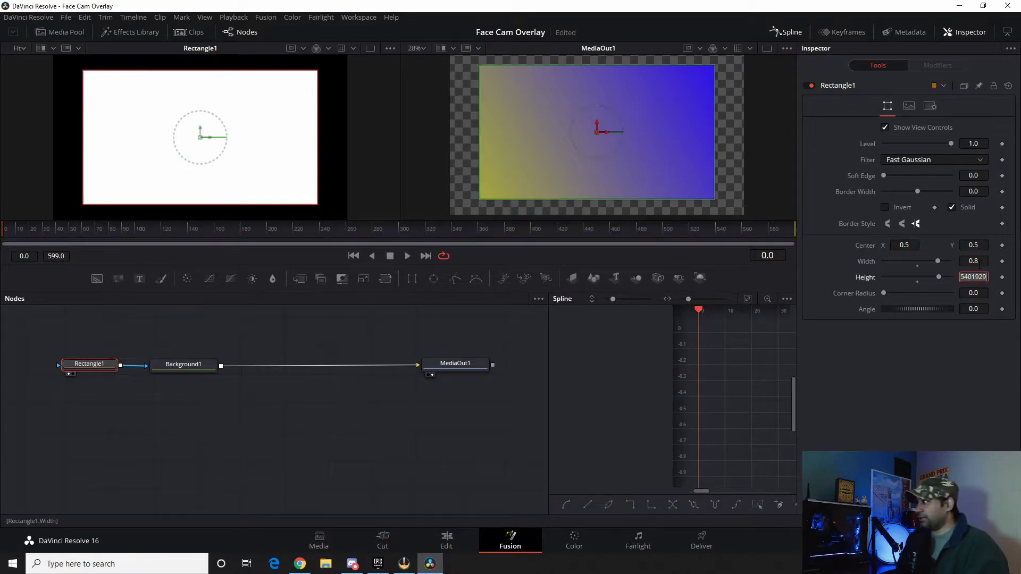
pyautogui.click(978, 277)
pyautogui.write('.8')
pyautogui.press('Tab')
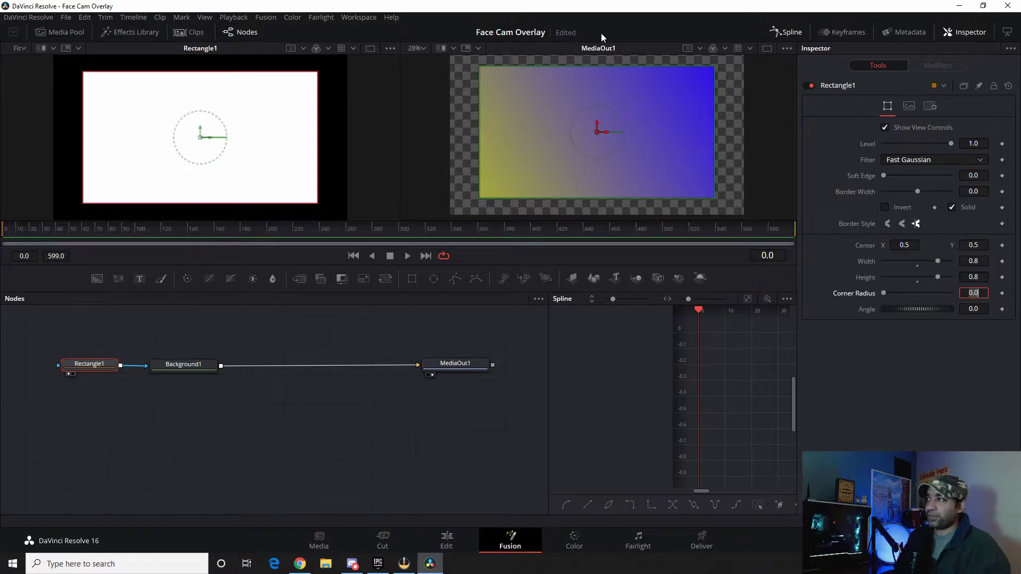
# Step: Turn off the Solid option of Rectangle1 and set its border width to 0.1
pyautogui.click(952, 208)
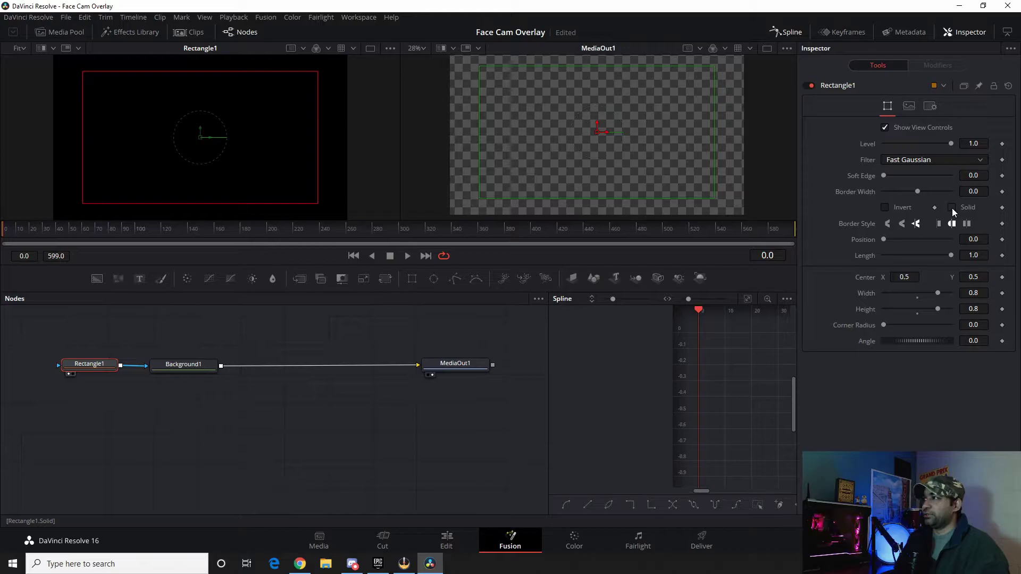
pyautogui.click(953, 209)
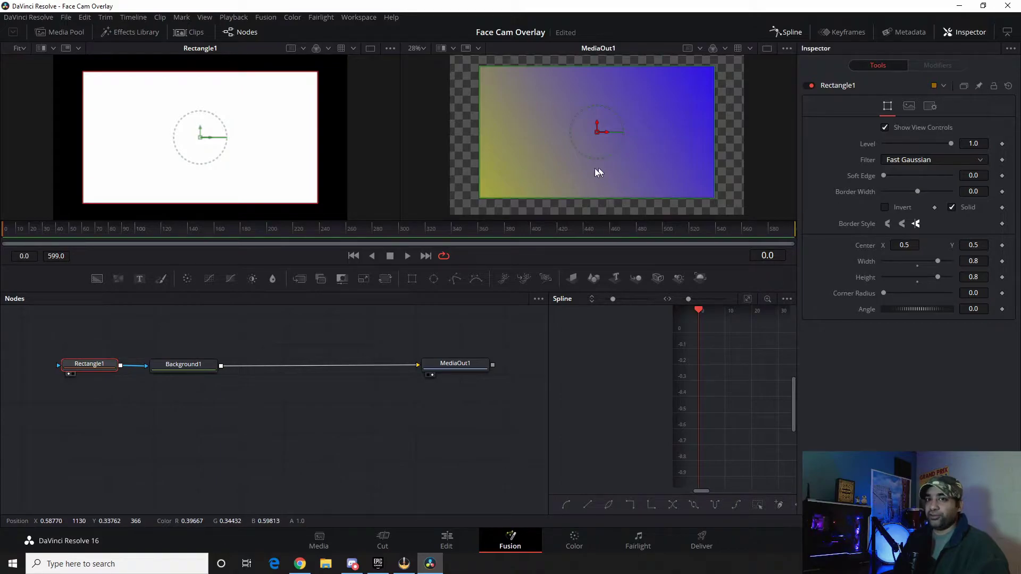
pyautogui.click(952, 208)
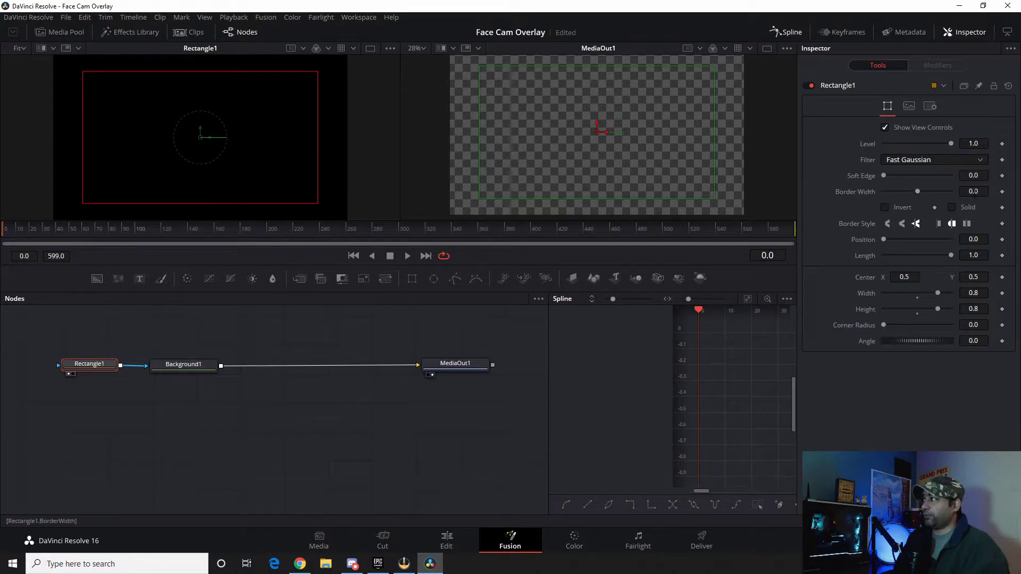
pyautogui.click(981, 191)
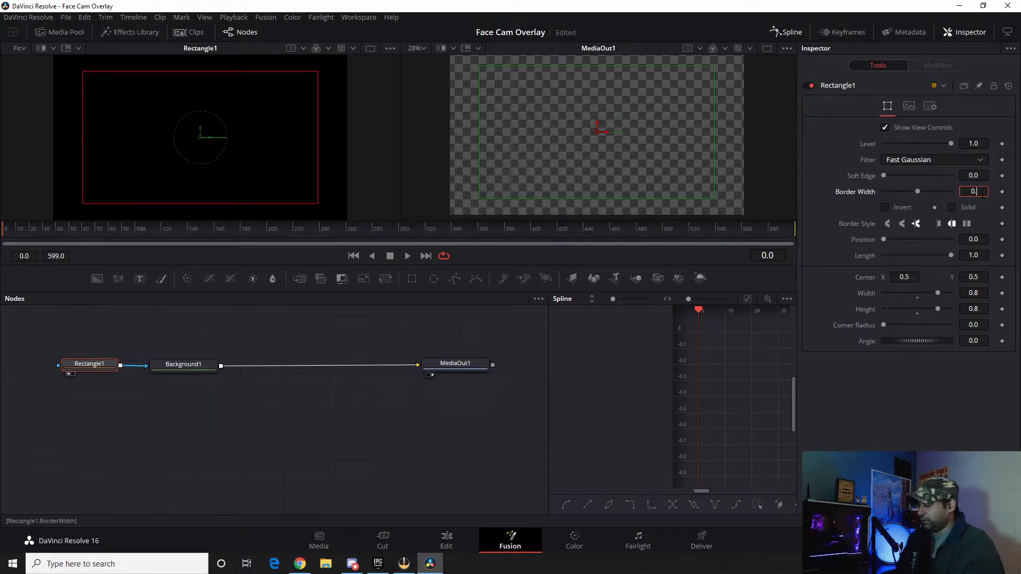
pyautogui.write('0.1')
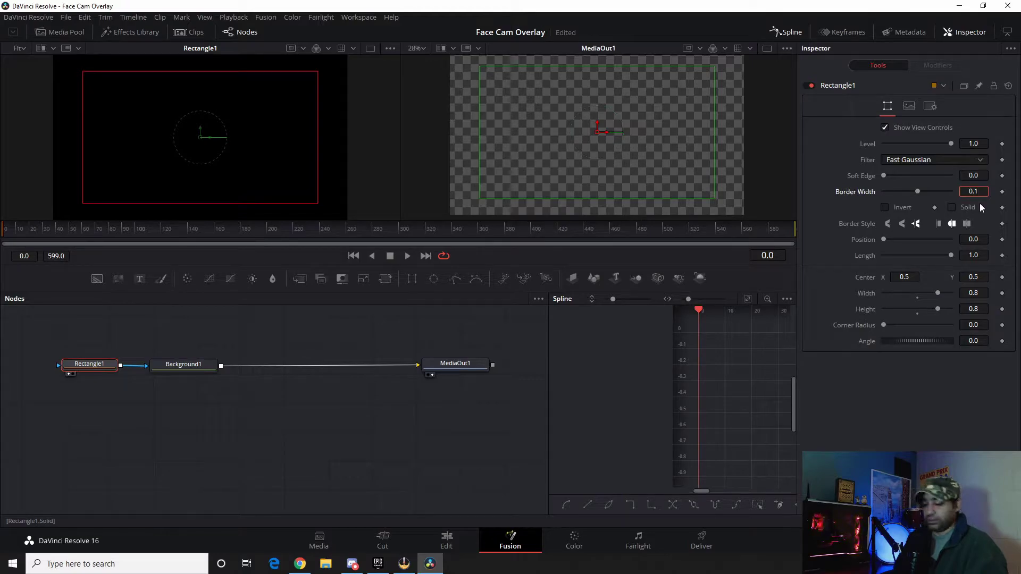
pyautogui.press('Tab')
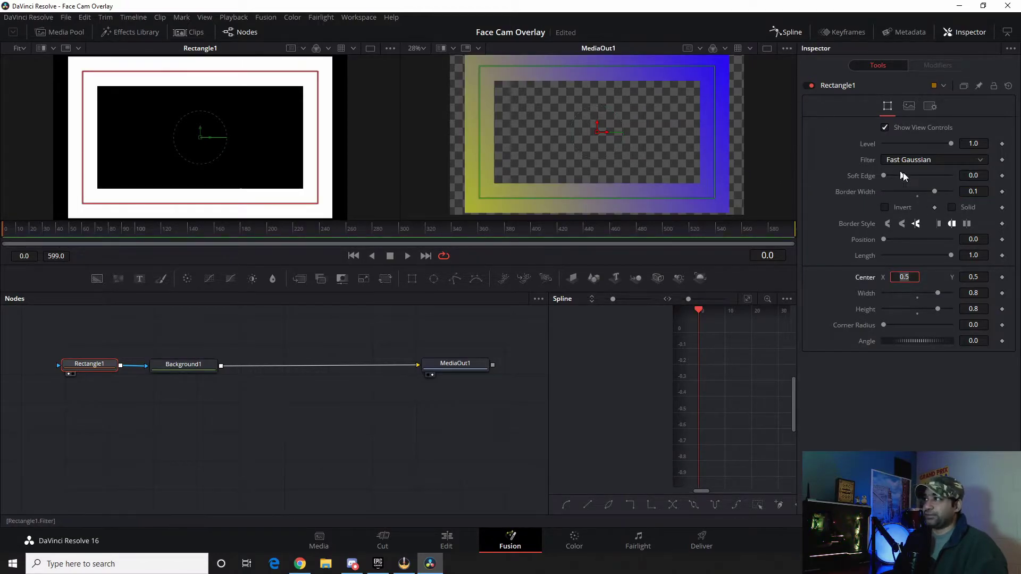
# Step: Reduce the Rectangle1 border width to 0.01 for a thin frame outline
pyautogui.click(974, 192)
pyautogui.write('0.0')
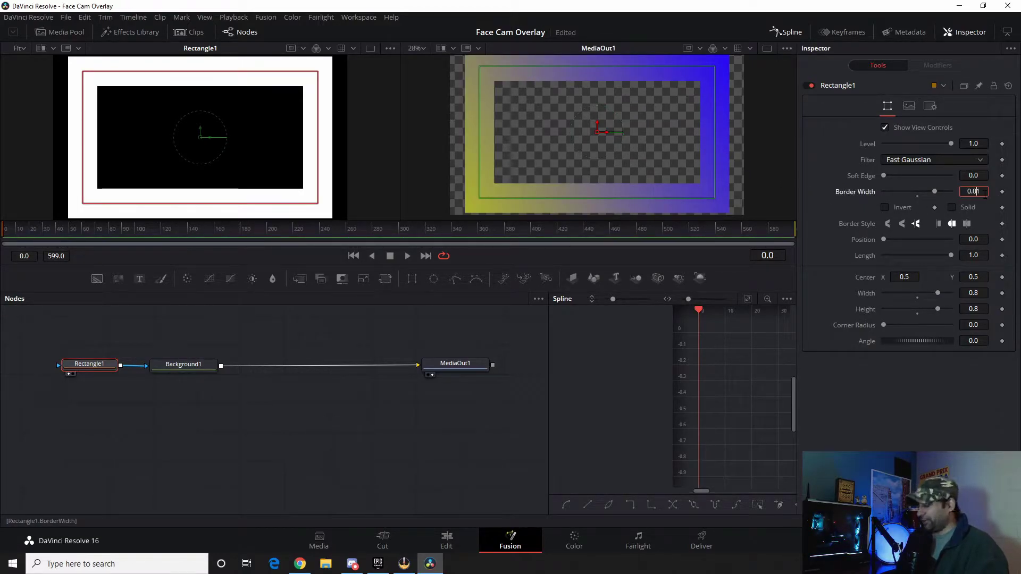
pyautogui.write('1')
pyautogui.press('Return')
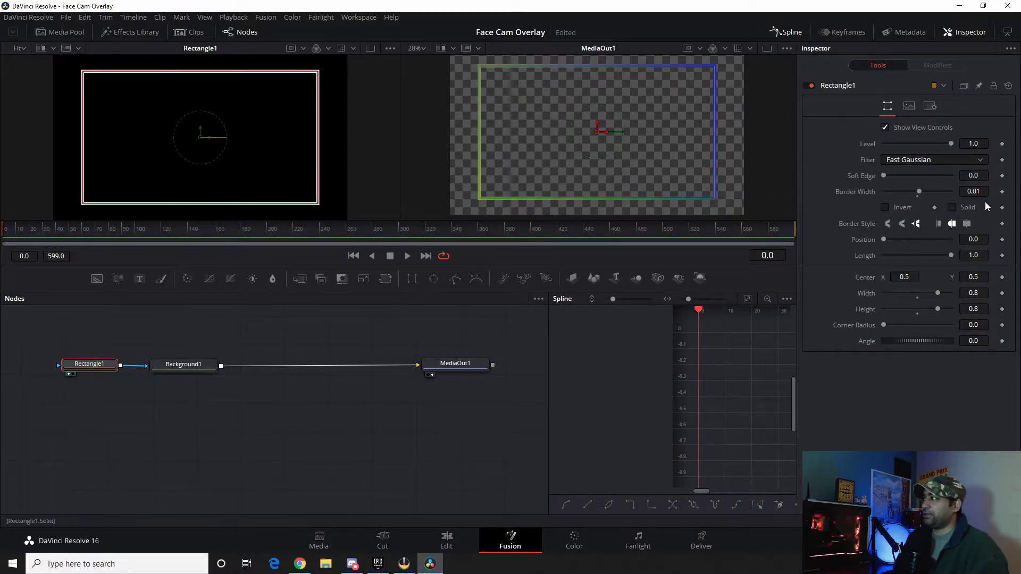
# Step: Set the Rectangle1 border width to 0.019
pyautogui.write('9')
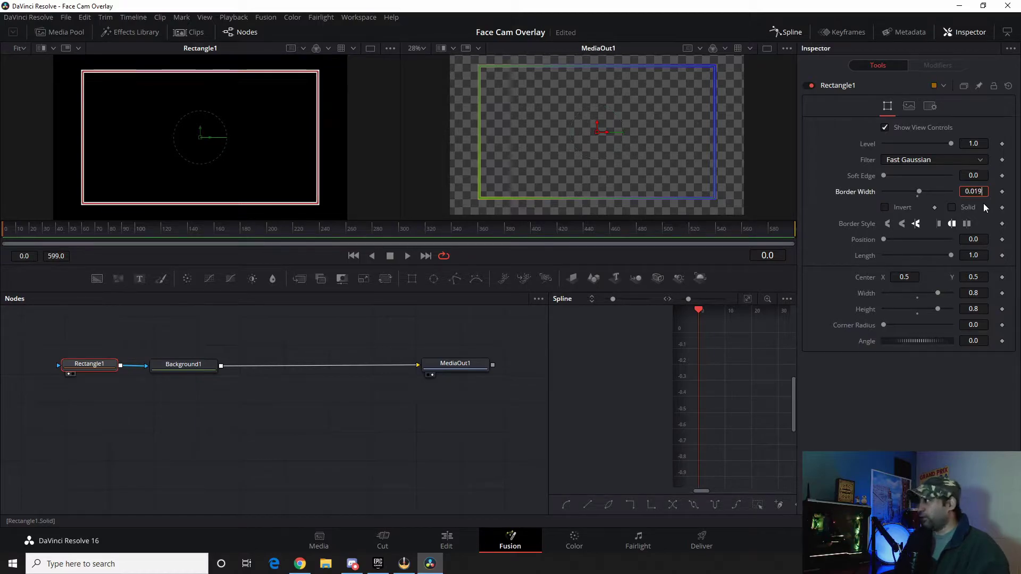
pyautogui.press('Tab')
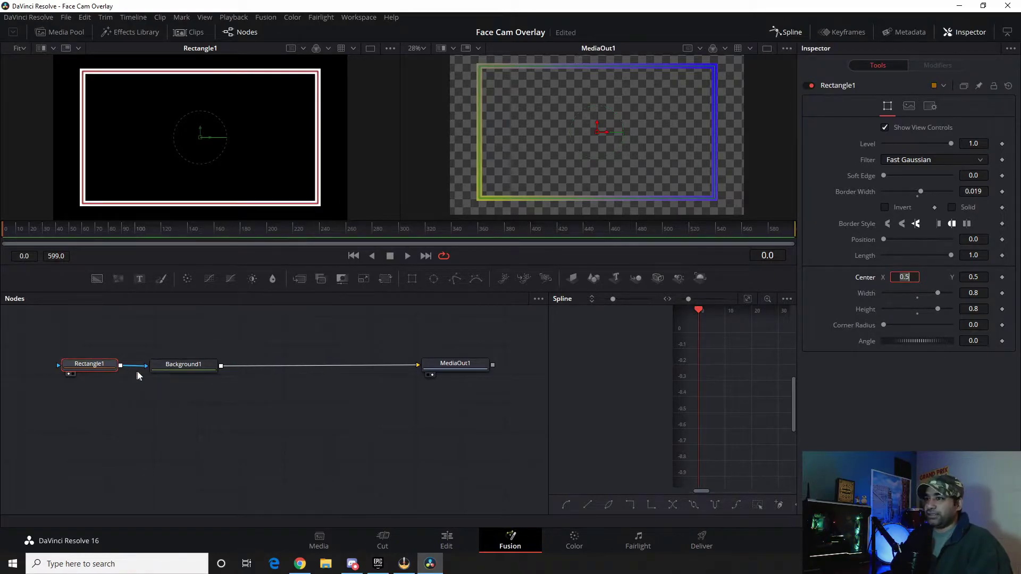
# Step: Select the Background1 node and examine the gradient frame's sides and corners up close in the MediaOut1 view
pyautogui.click(179, 366)
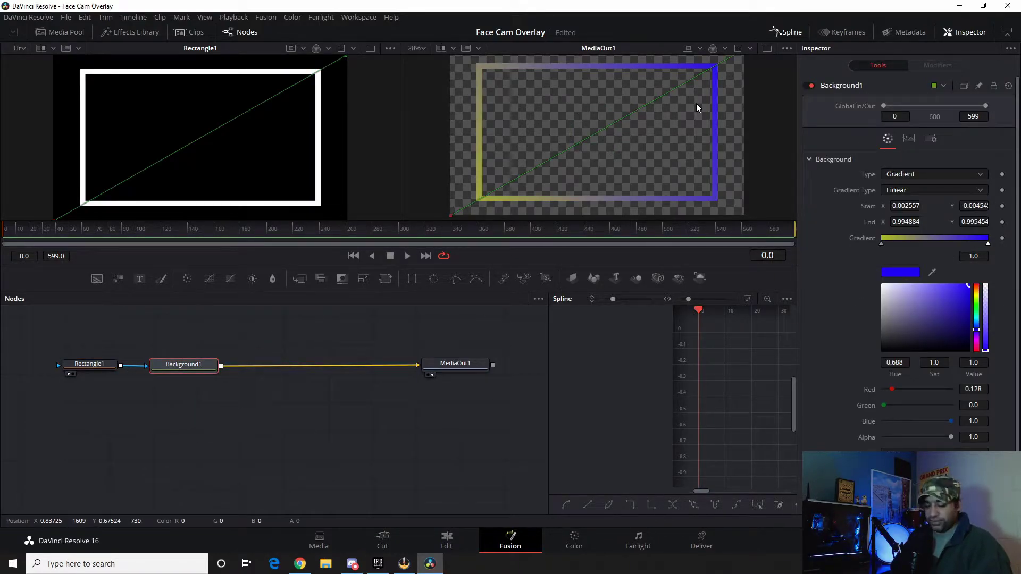
pyautogui.scroll(2, 697, 104)
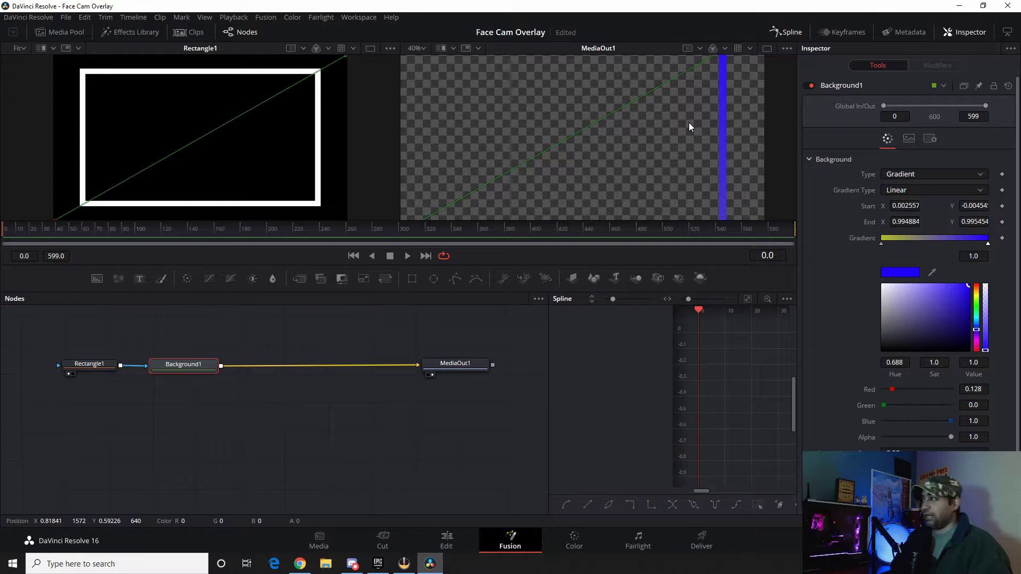
pyautogui.moveTo(689, 123); pyautogui.dragTo(752, 187)
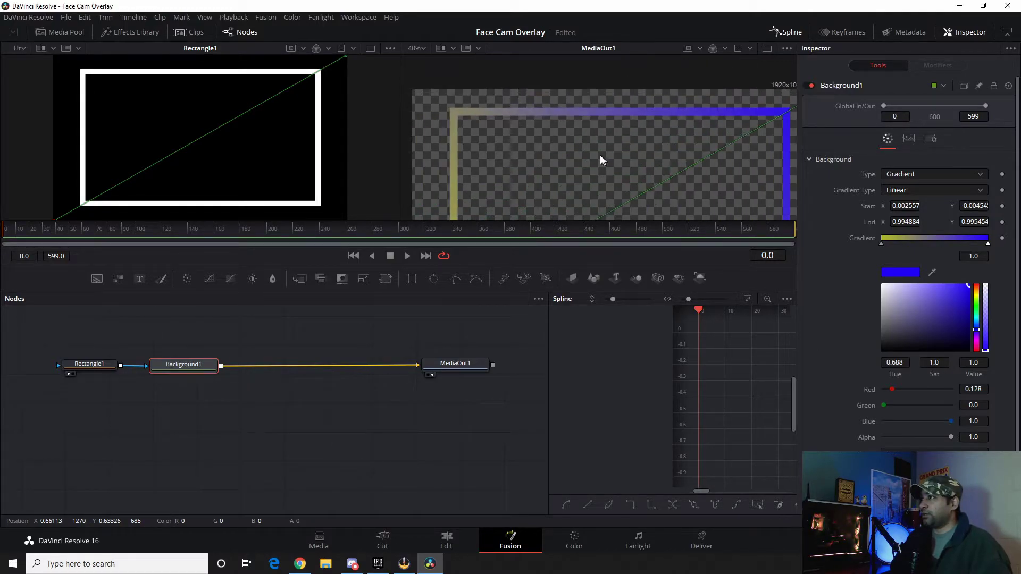
pyautogui.moveTo(598, 153); pyautogui.dragTo(521, 163)
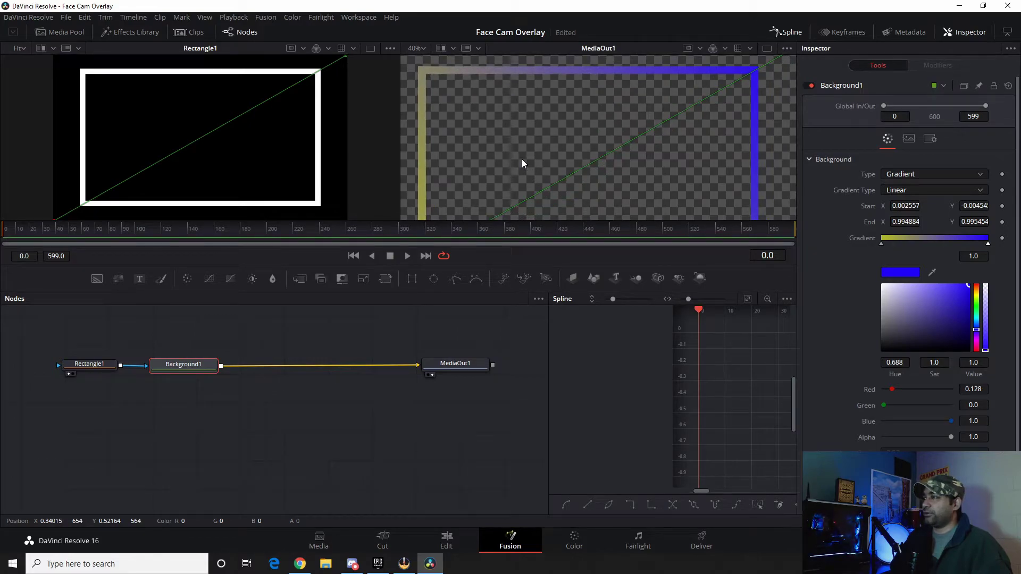
pyautogui.scroll(-2, 522, 158)
pyautogui.moveTo(560, 186); pyautogui.dragTo(561, 164)
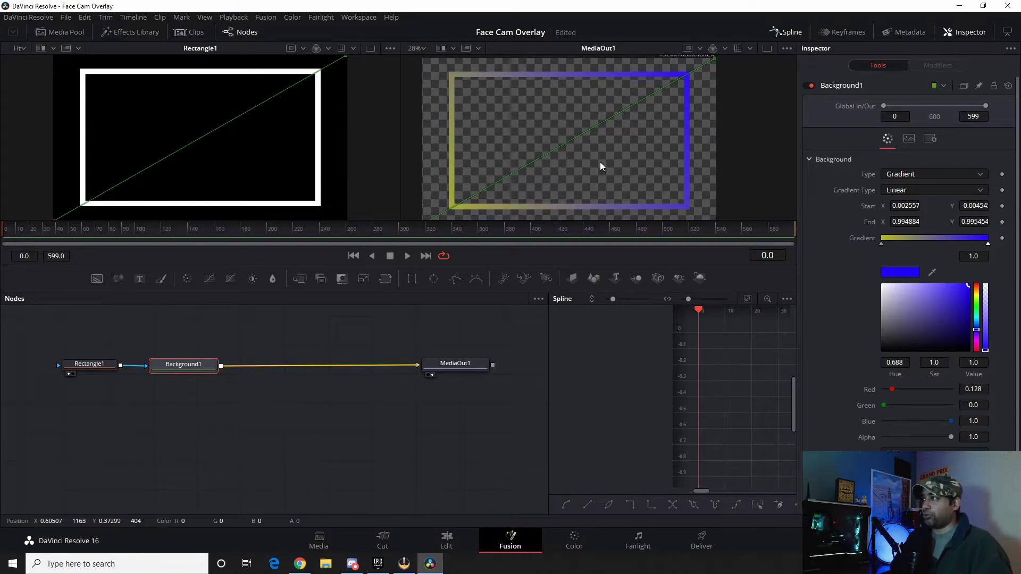
pyautogui.moveTo(561, 129)
pyautogui.mouseDown()
pyautogui.moveTo(599, 130)
pyautogui.moveTo(574, 128)
pyautogui.mouseUp()
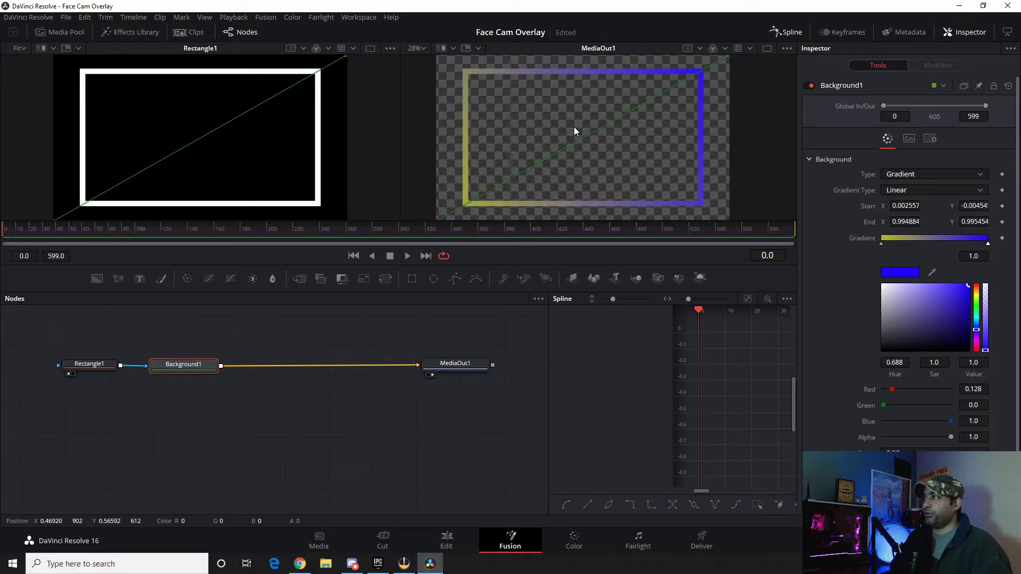
pyautogui.scroll(1, 601, 139)
pyautogui.scroll(-2, 600, 142)
pyautogui.scroll(1, 600, 141)
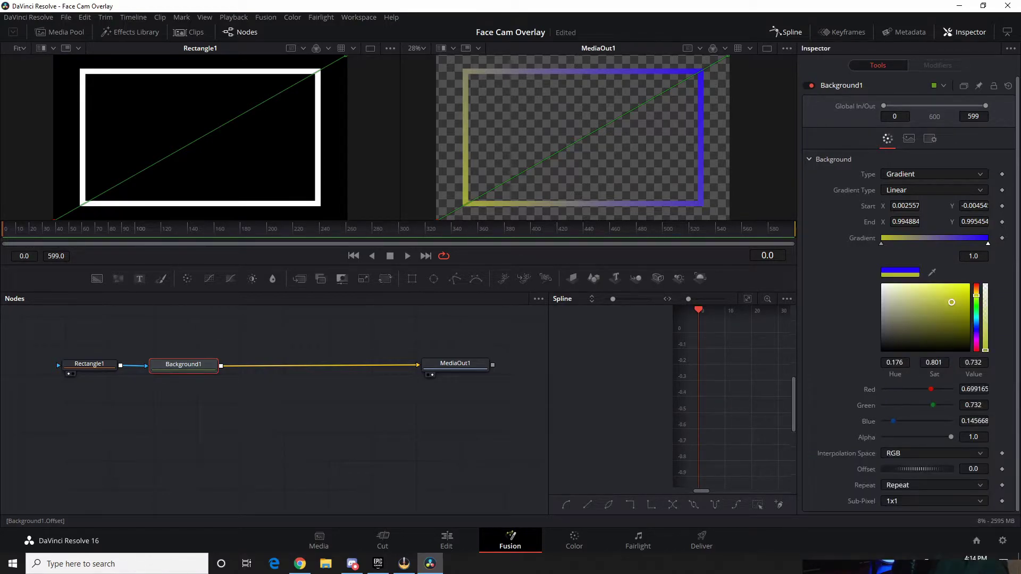
# Step: Animate the Background1 gradient offset with a keyframe of 0.0 at frame 0 and a changed offset at frame 599
pyautogui.click(1003, 470)
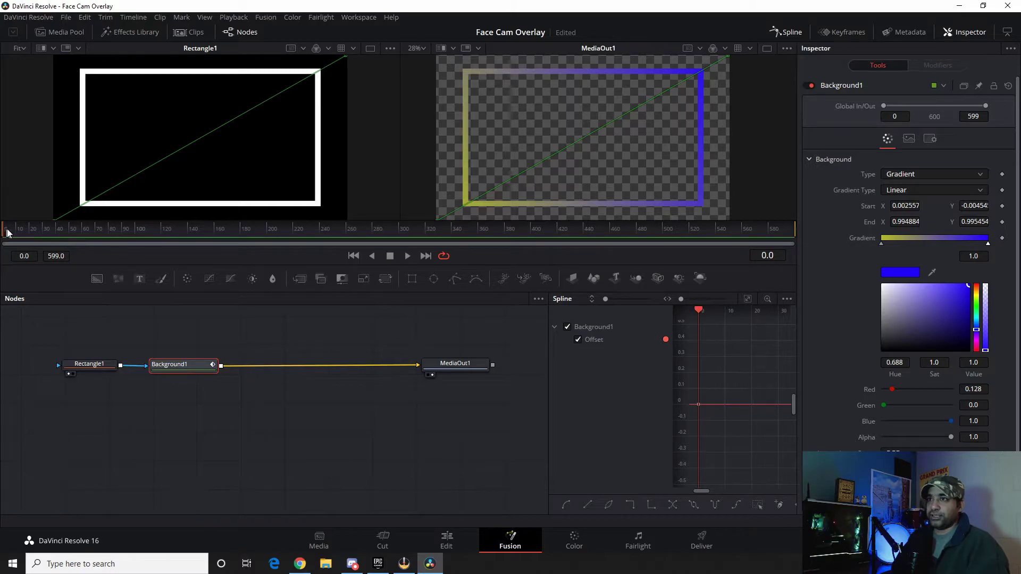
pyautogui.moveTo(4, 234); pyautogui.dragTo(787, 243)
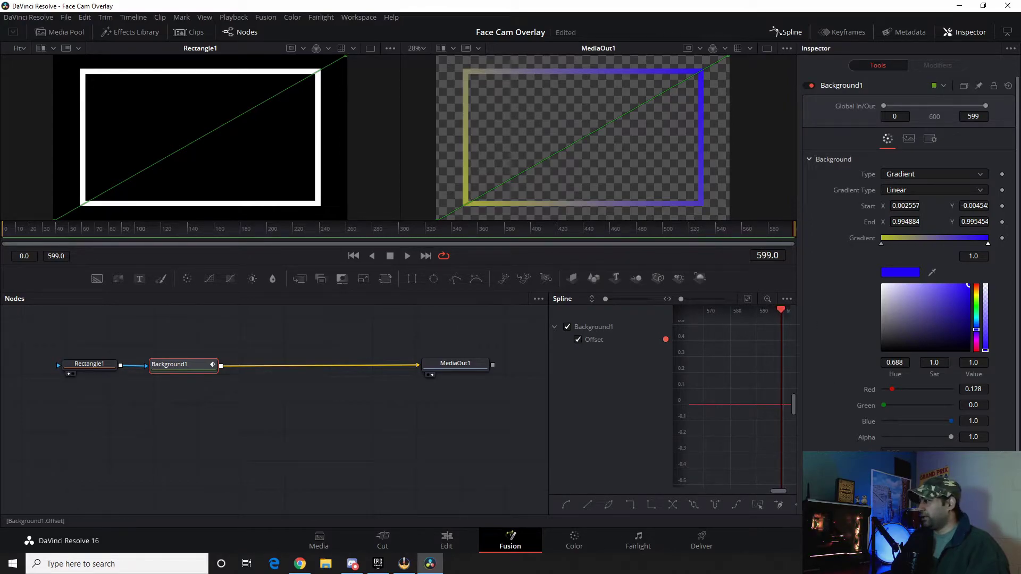
pyautogui.moveTo(917, 469); pyautogui.dragTo(883, 469)
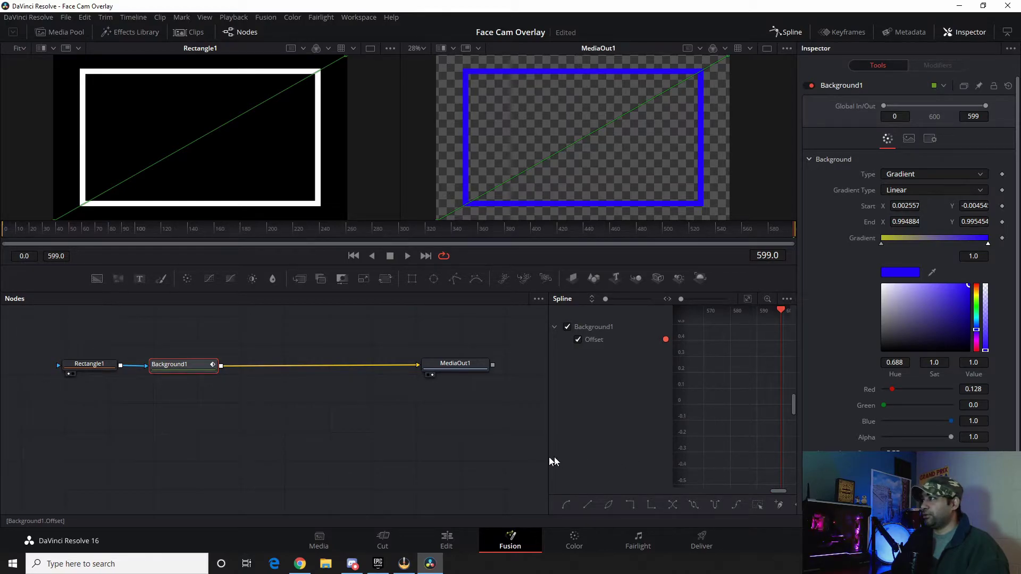
pyautogui.moveTo(883, 469)
pyautogui.mouseDown()
pyautogui.moveTo(950, 469)
pyautogui.moveTo(904, 469)
pyautogui.mouseUp()
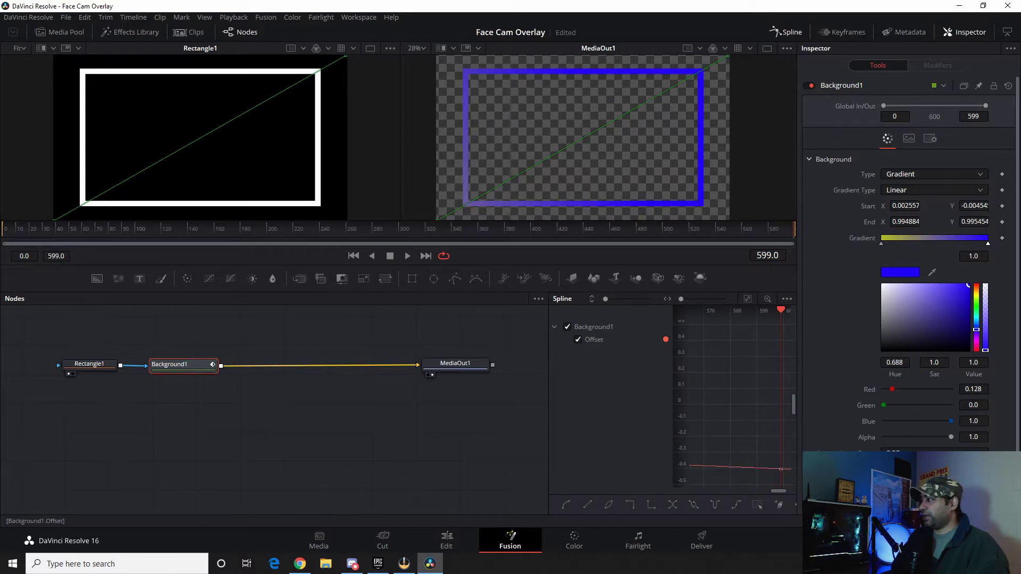
pyautogui.doubleClick(865, 469)
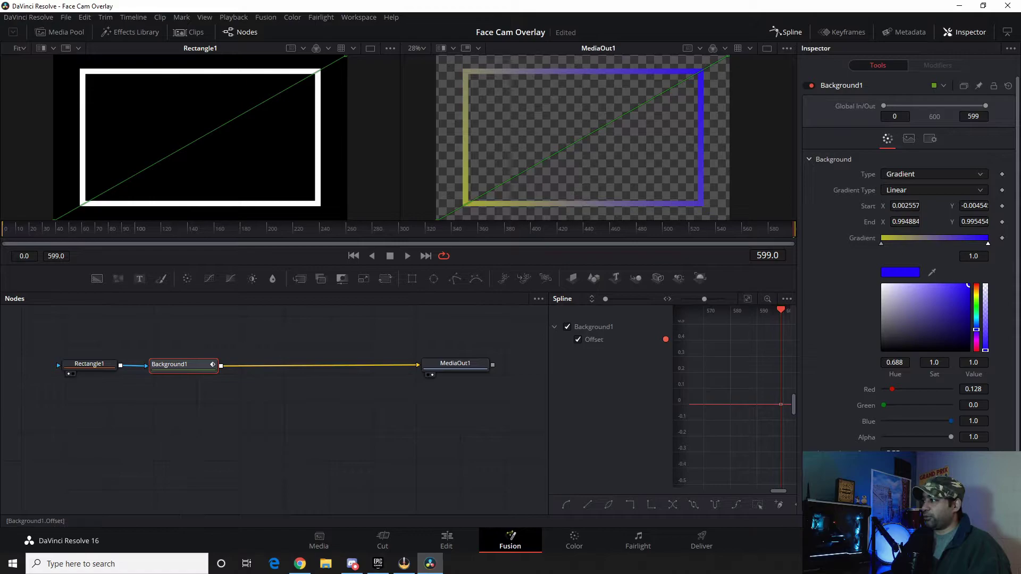
pyautogui.moveTo(917, 469)
pyautogui.mouseDown()
pyautogui.moveTo(664, 447)
pyautogui.moveTo(917, 469)
pyautogui.mouseUp()
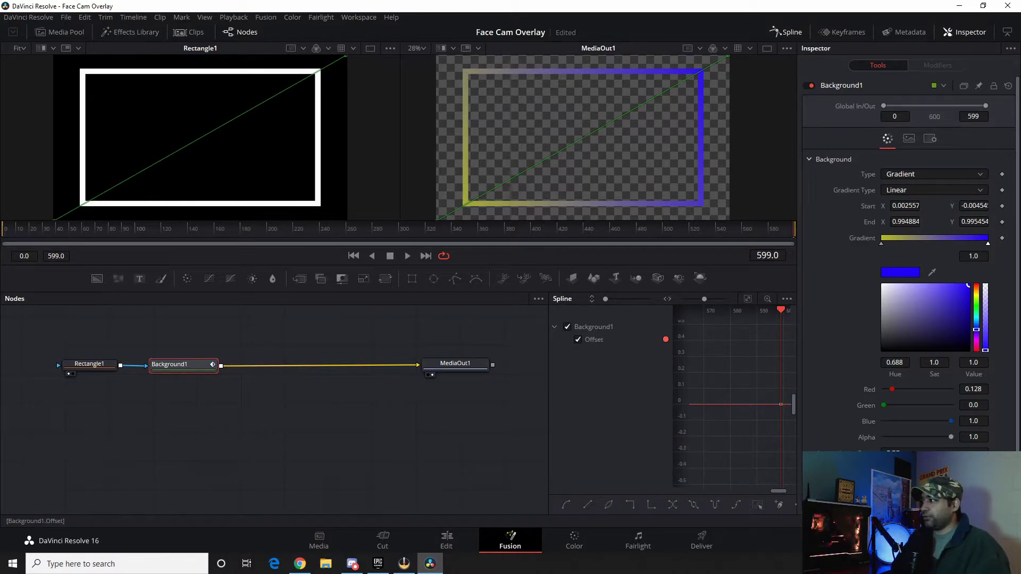
# Step: Play the Fusion composition to preview the gradient moving around the frame
pyautogui.click(408, 256)
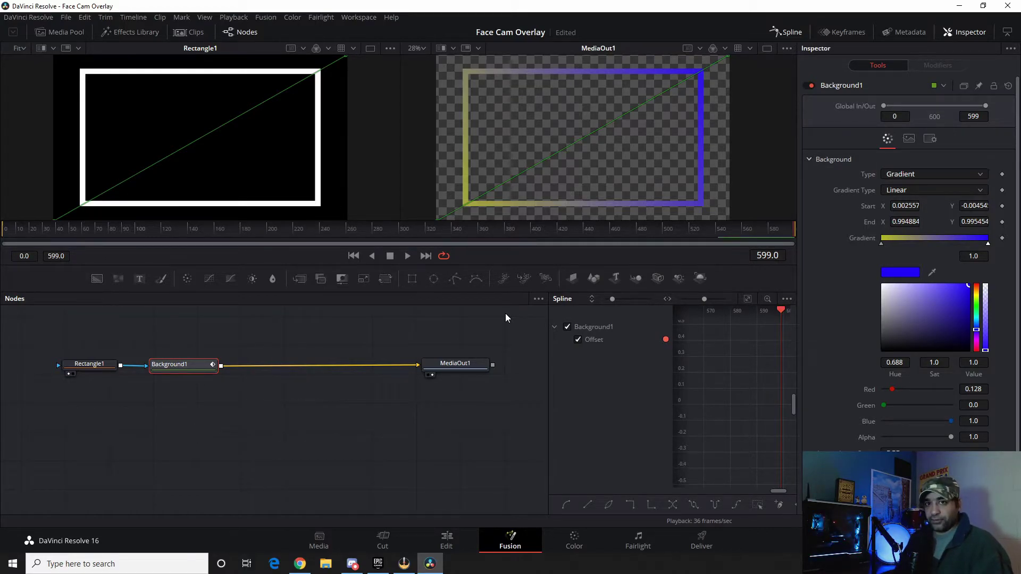
pyautogui.press('Left')
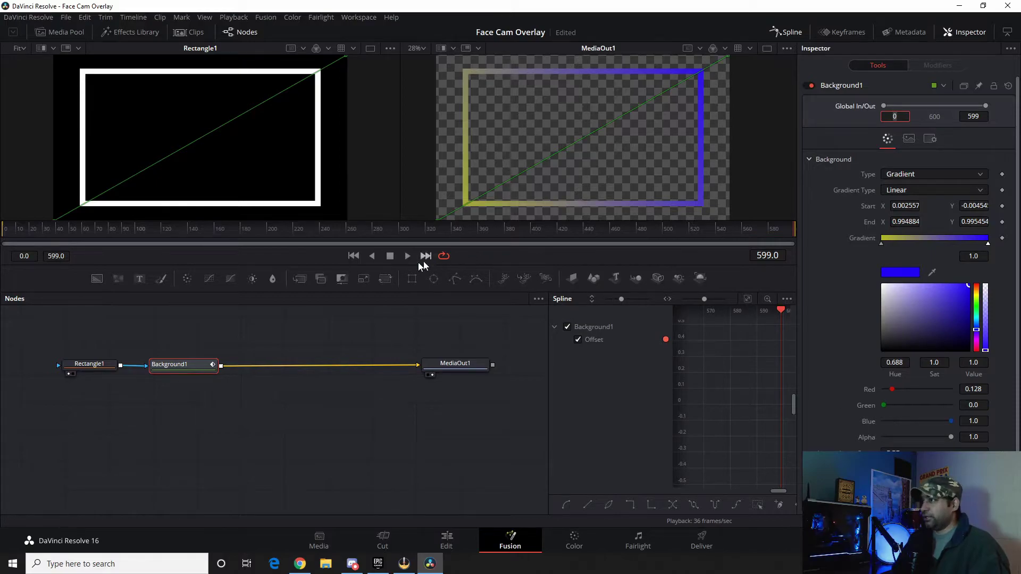
pyautogui.click(407, 256)
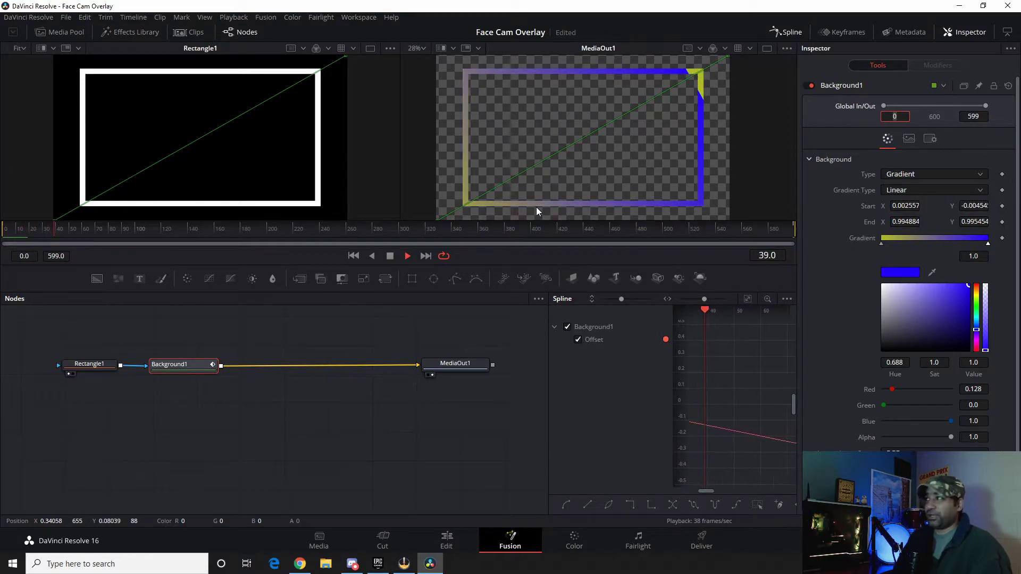
# Step: Switch to the Edit page and play the timeline from the start to check how the gradient animation loops
pyautogui.hotkey('shift', '4')
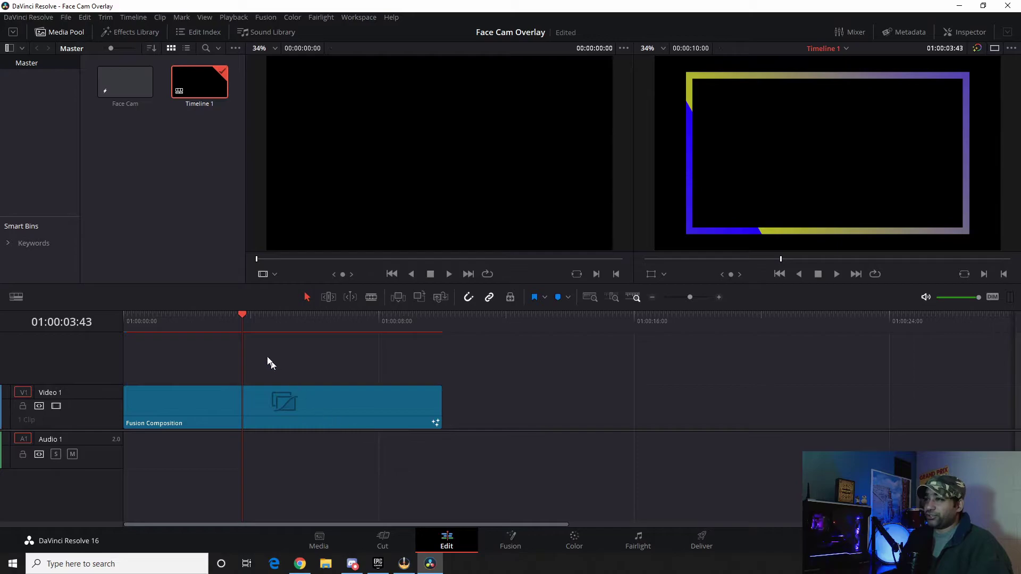
pyautogui.moveTo(202, 325); pyautogui.dragTo(123, 320)
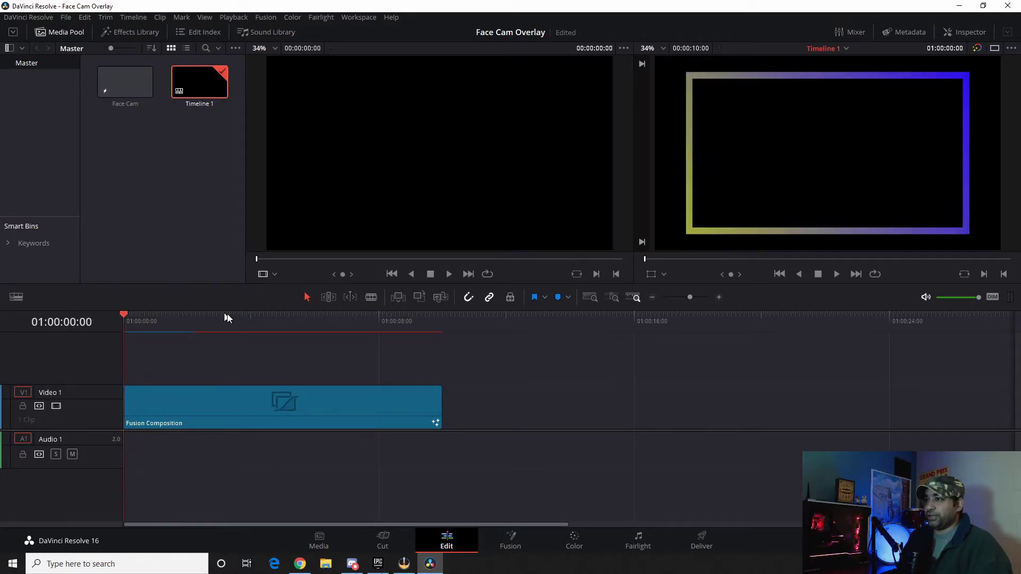
pyautogui.click(842, 276)
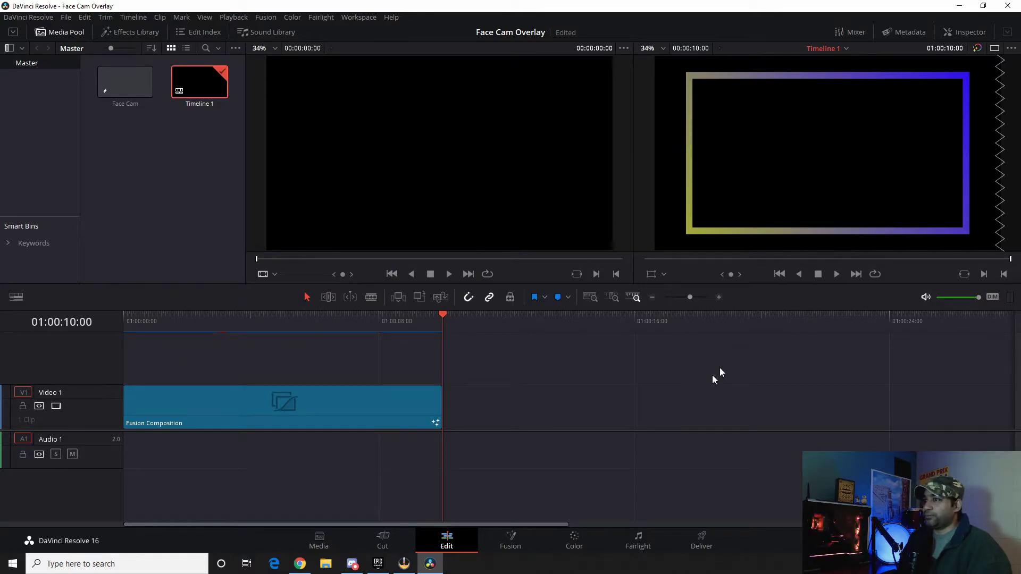
pyautogui.moveTo(451, 317); pyautogui.dragTo(126, 314)
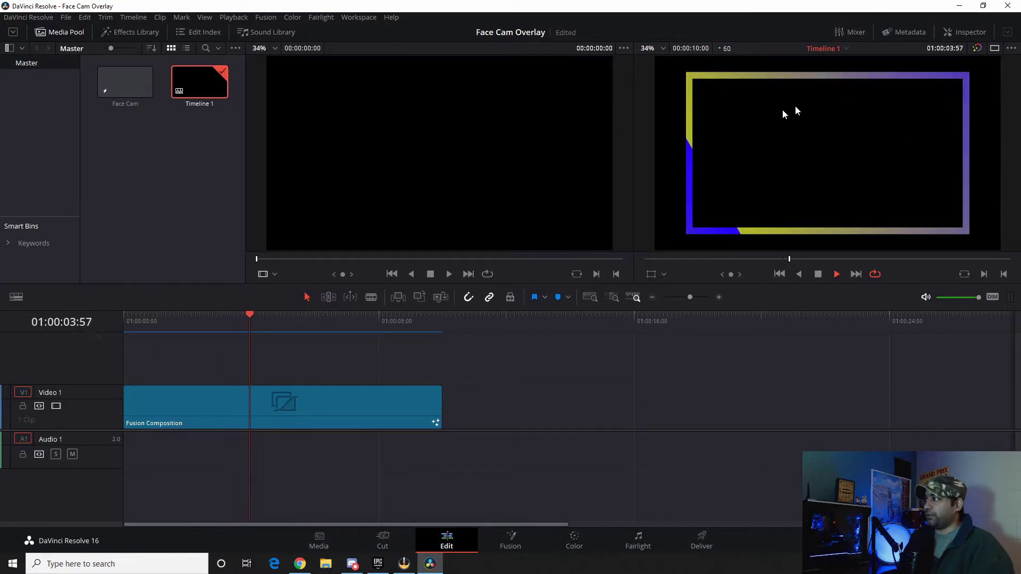
pyautogui.click(819, 273)
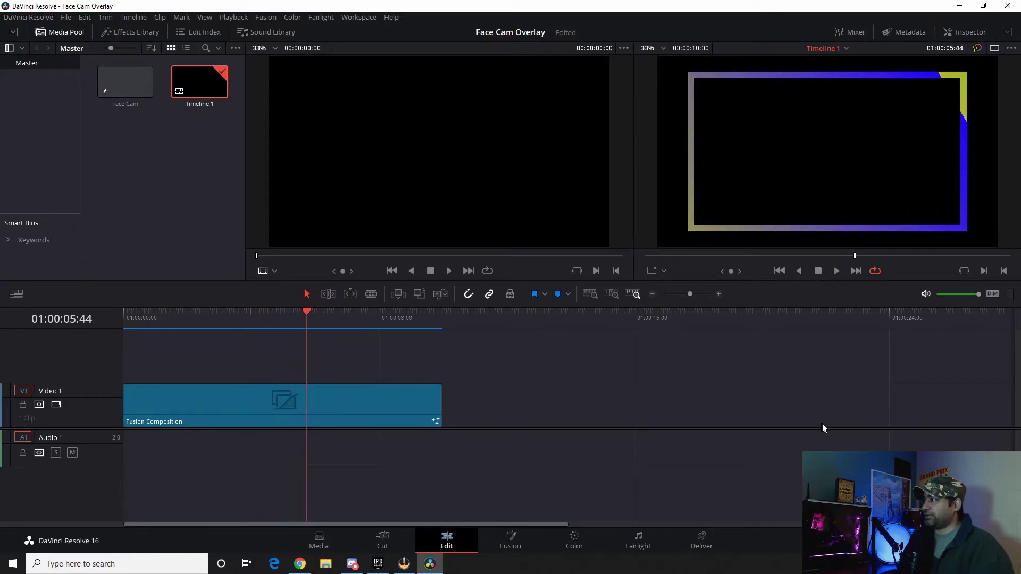
# Step: Go to the Deliver page and name the custom render file "face cam"
pyautogui.click(705, 540)
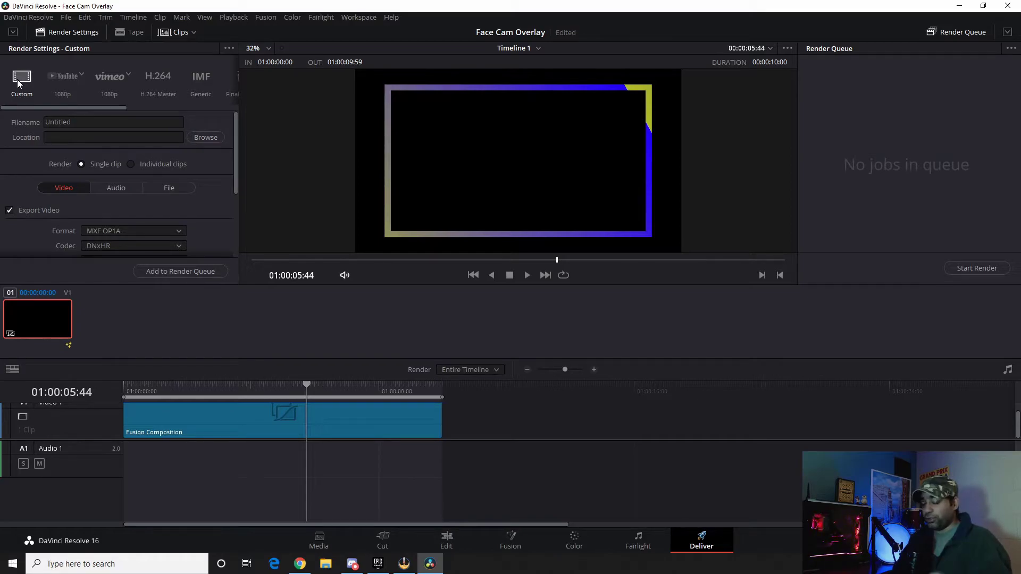
pyautogui.click(86, 124)
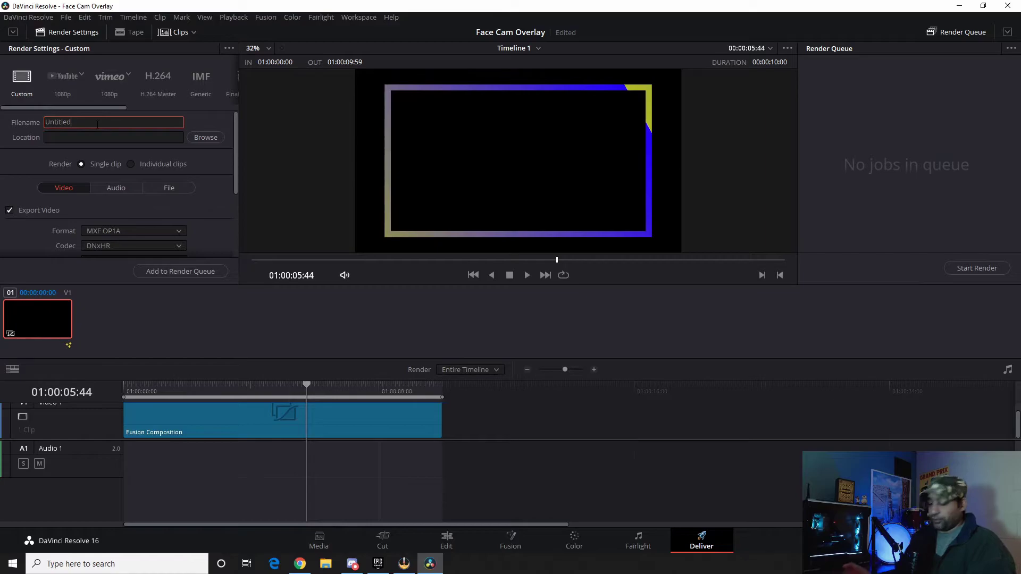
pyautogui.press('BackSpace')
pyautogui.press('BackSpace')
pyautogui.press('BackSpace')
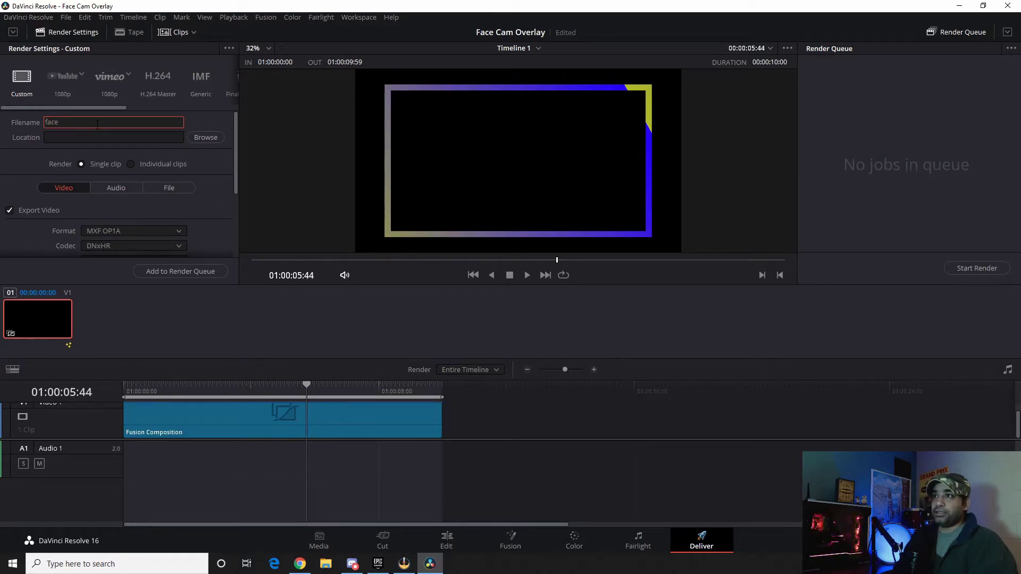
# Step: Set the render location to the Videos Stuff folder inside Box
pyautogui.click(204, 137)
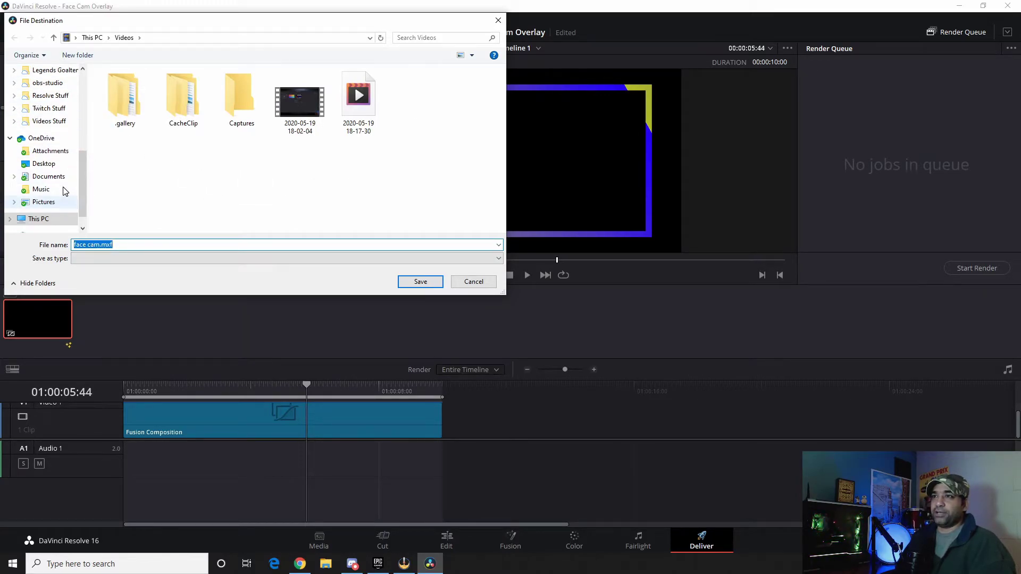
pyautogui.scroll(1, 64, 191)
pyautogui.click(49, 133)
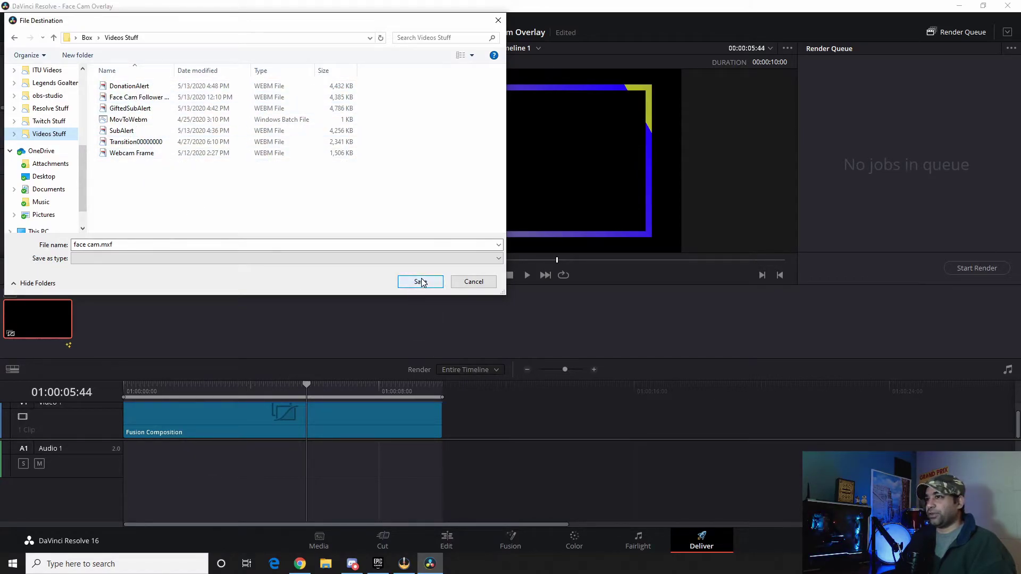
pyautogui.click(100, 246)
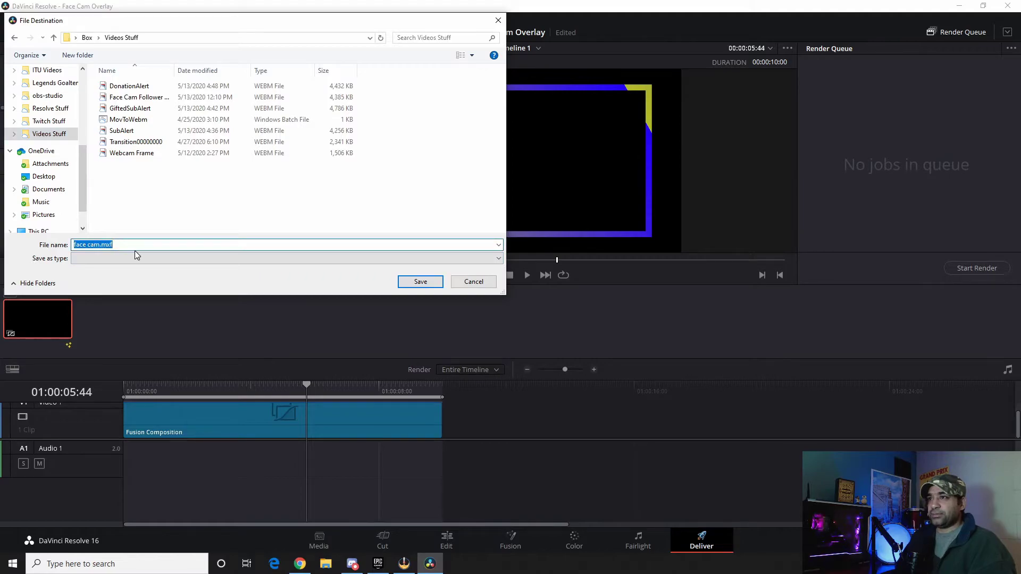
pyautogui.click(140, 242)
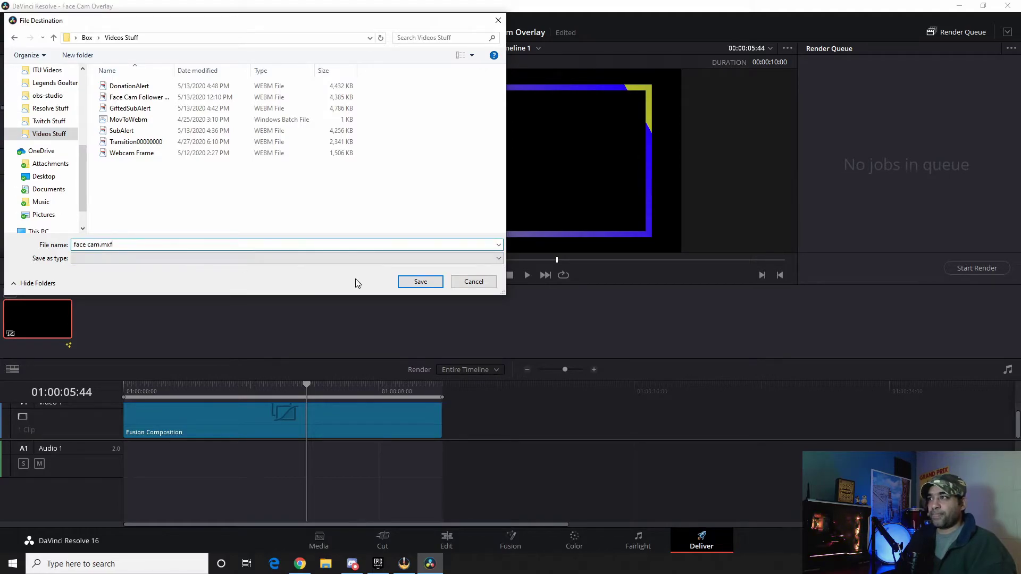
pyautogui.click(421, 284)
# Step: Change the render filename to "face cam tutorial" and set rendering to individual clips
pyautogui.click(76, 122)
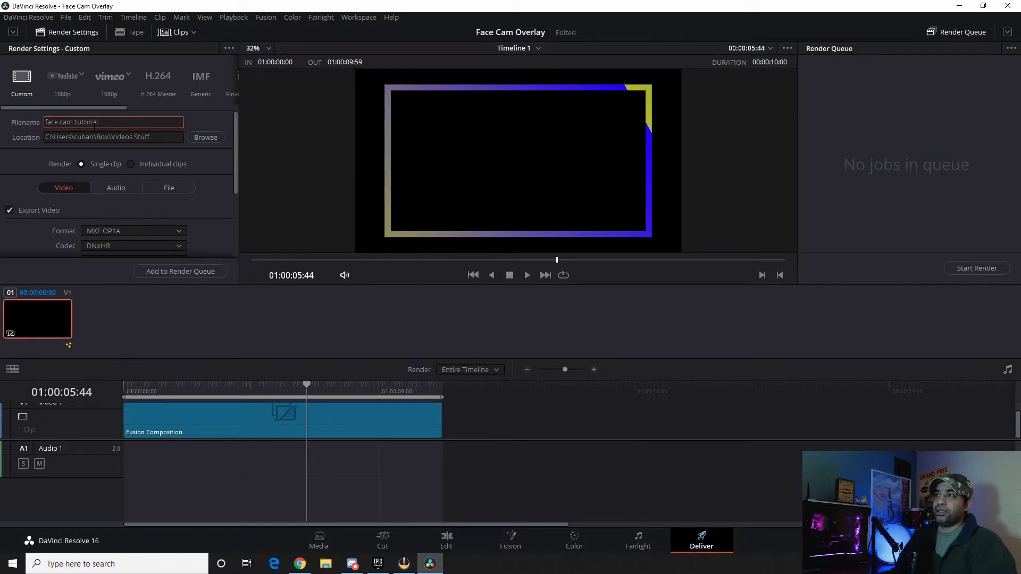
pyautogui.click(174, 133)
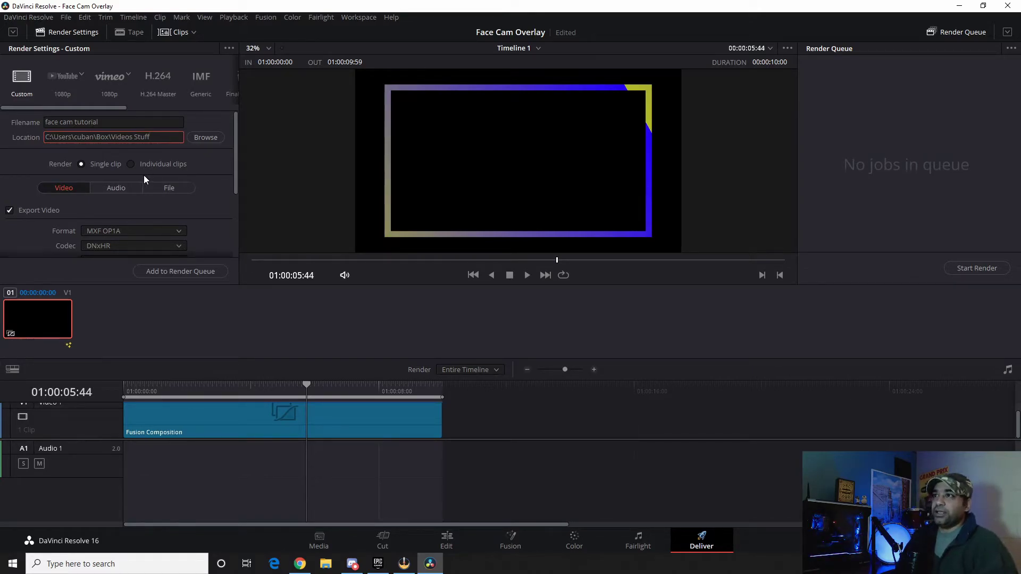
pyautogui.click(132, 165)
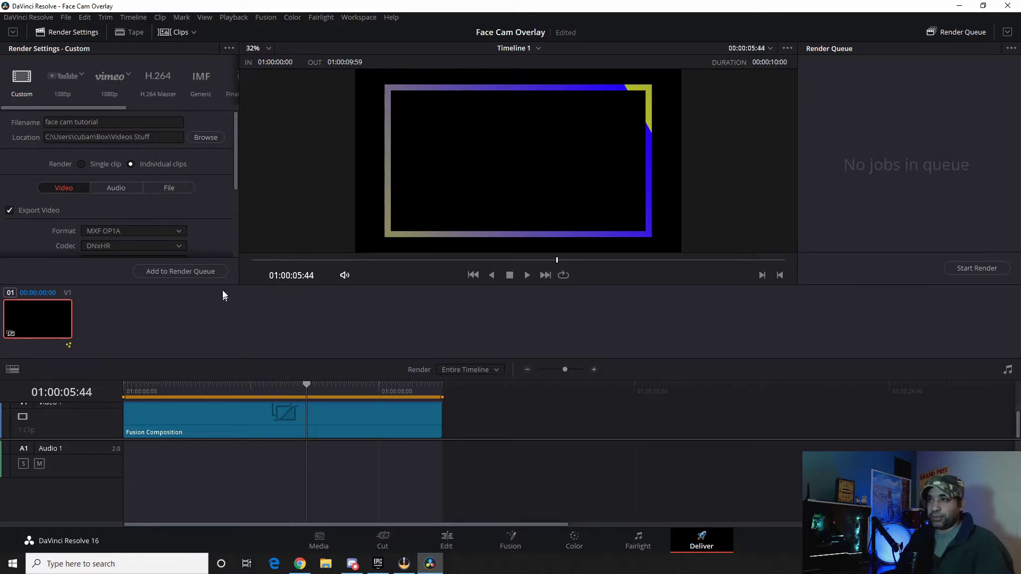
# Step: Set the render's video format to QuickTime
pyautogui.scroll(-1, 169, 190)
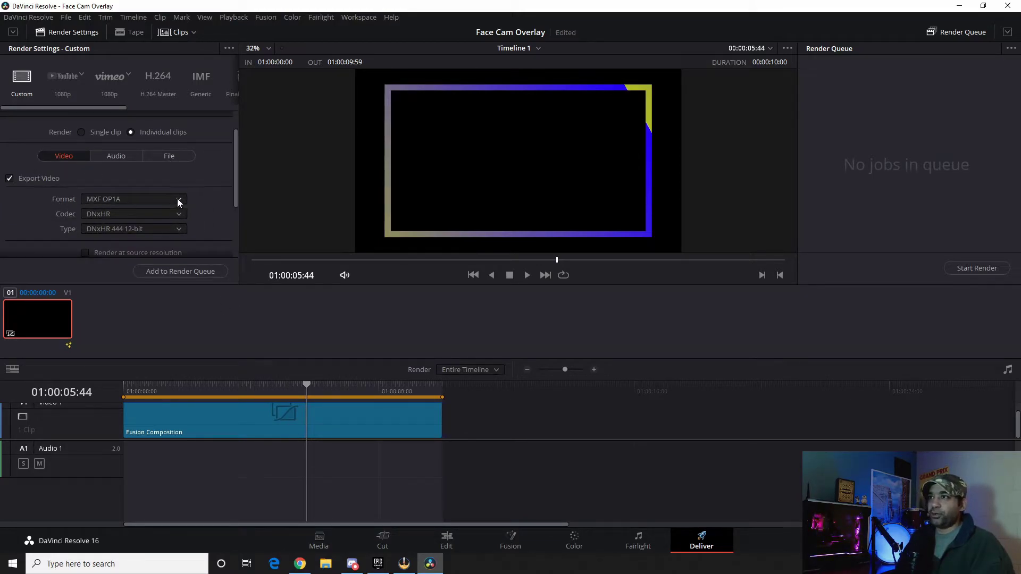
pyautogui.click(177, 200)
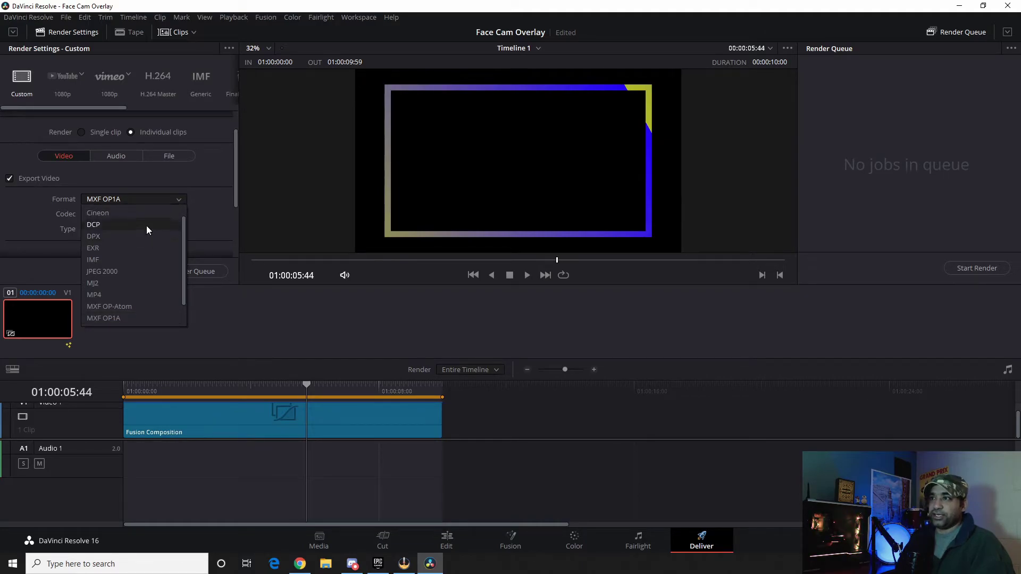
pyautogui.scroll(-2, 142, 231)
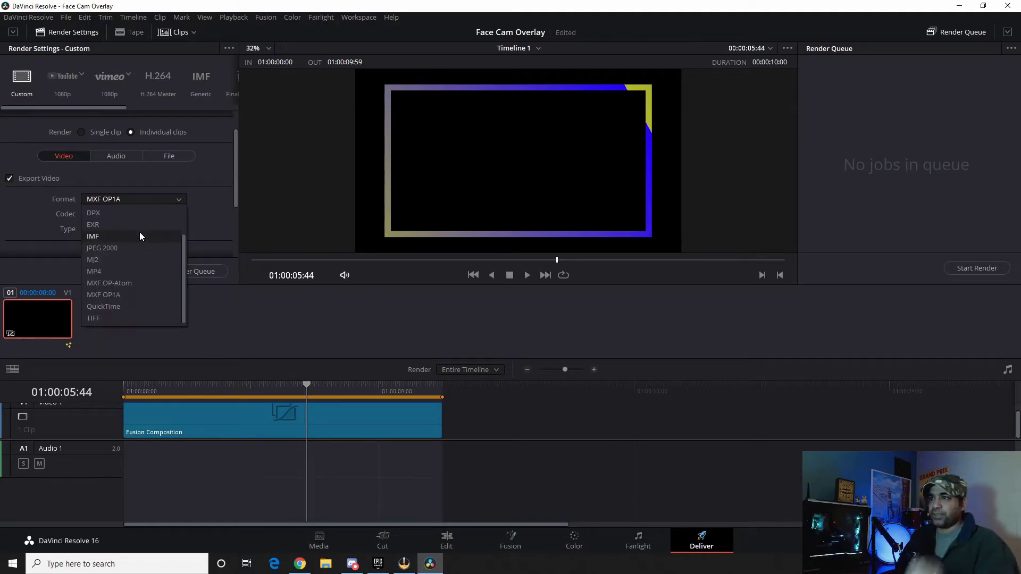
pyautogui.click(116, 308)
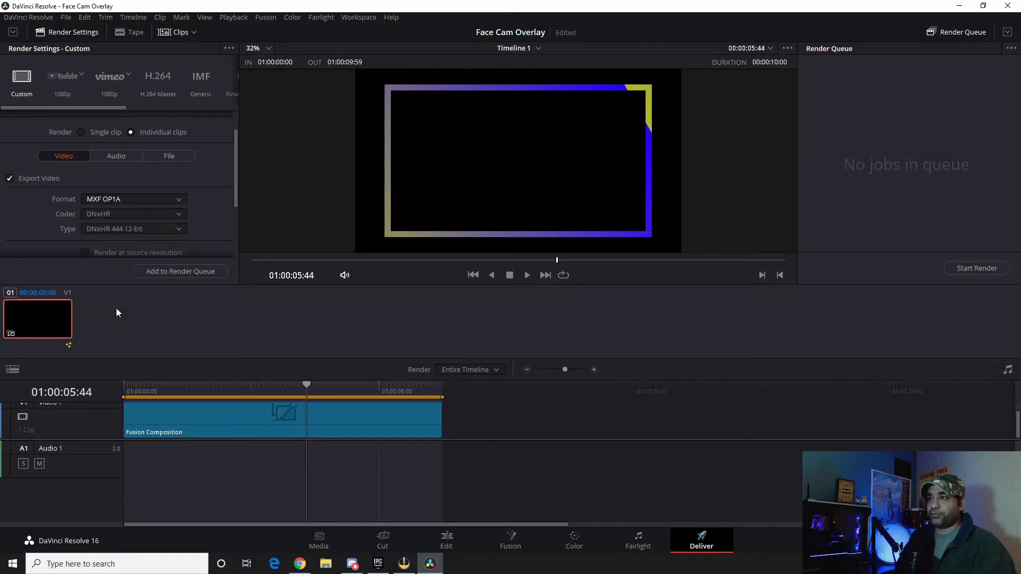
# Step: Set the video codec to Uncompressed and the type to BGRA 8-bit
pyautogui.scroll(-2, 185, 219)
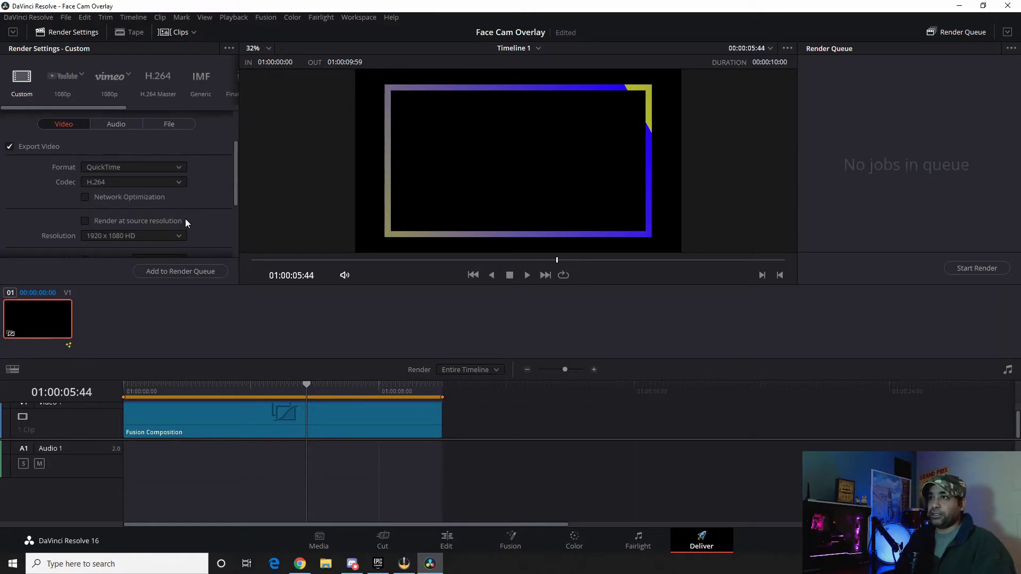
pyautogui.click(180, 182)
pyautogui.click(135, 288)
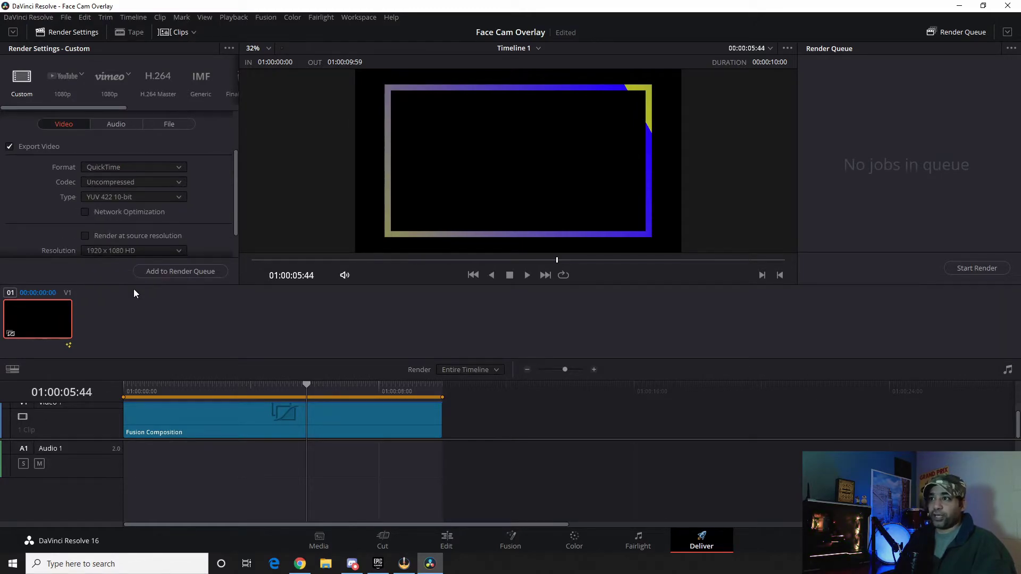
pyautogui.click(181, 201)
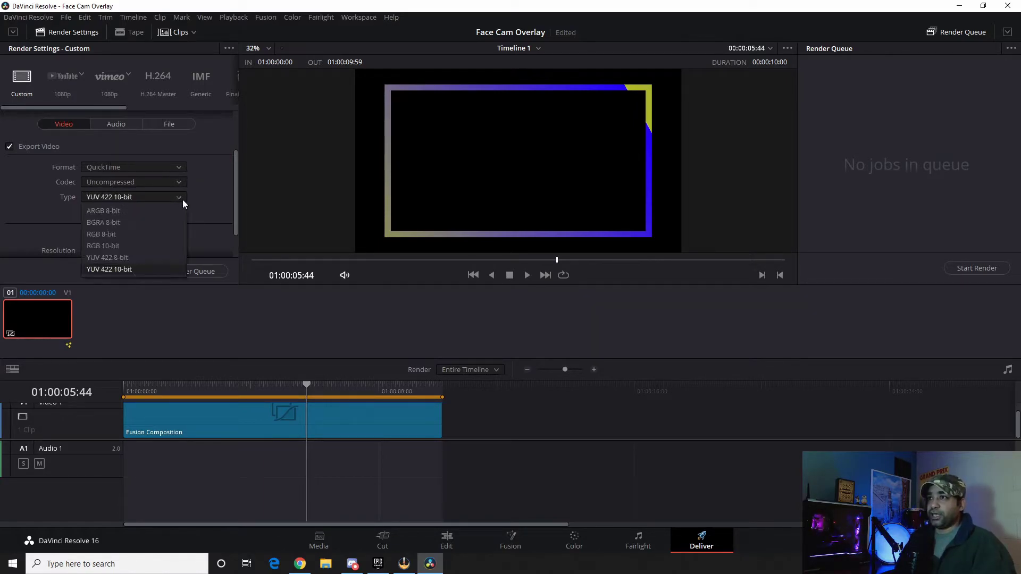
pyautogui.click(102, 223)
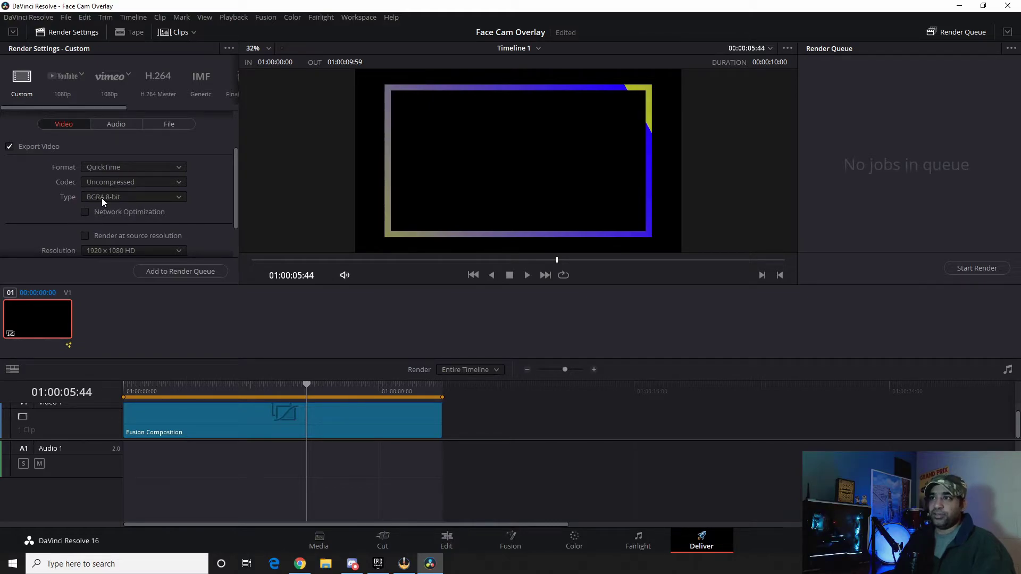
# Step: Enable Export Alpha for the render and set the Alpha Mode to Straight
pyautogui.scroll(-1, 180, 202)
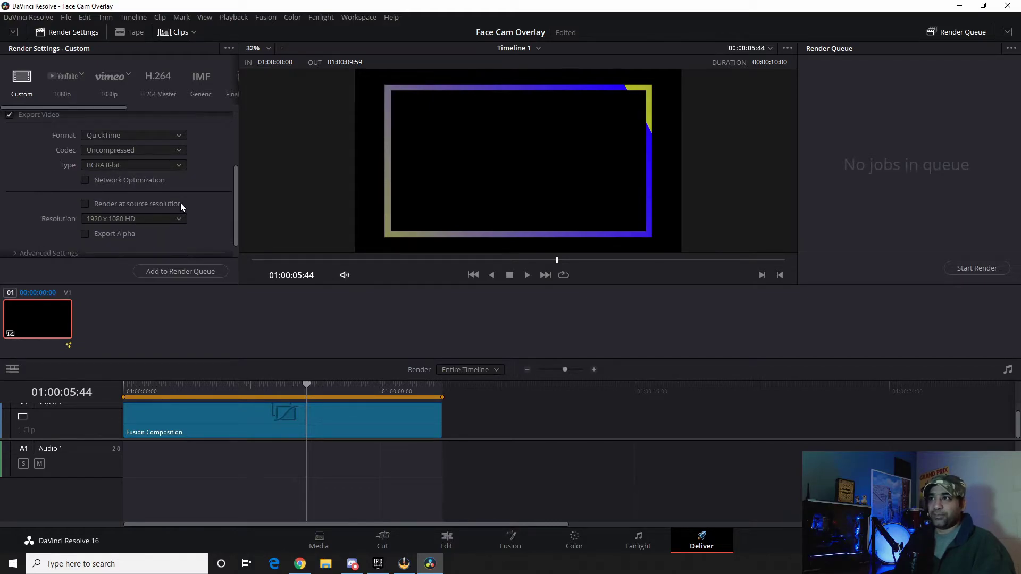
pyautogui.click(86, 234)
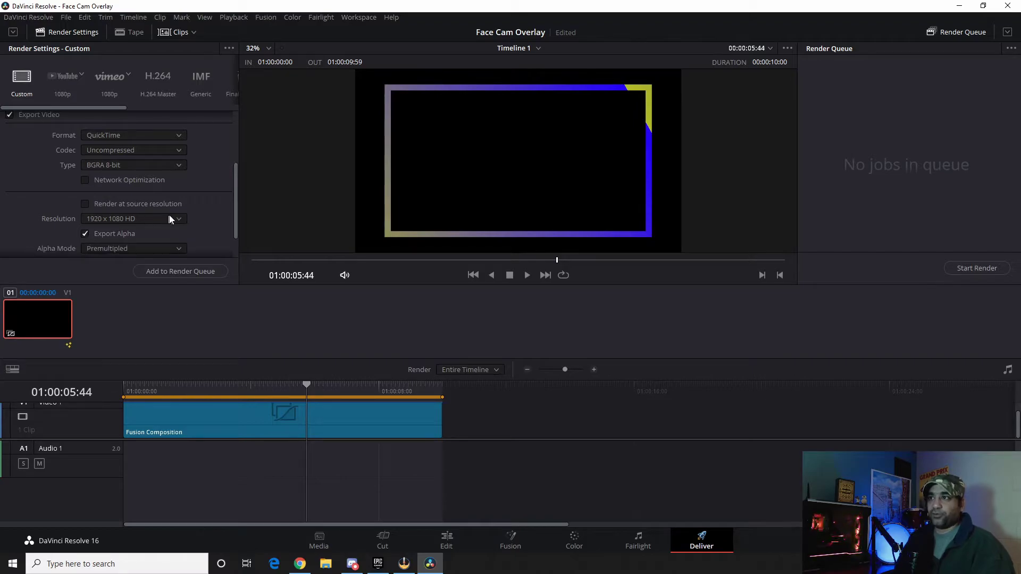
pyautogui.scroll(-1, 175, 219)
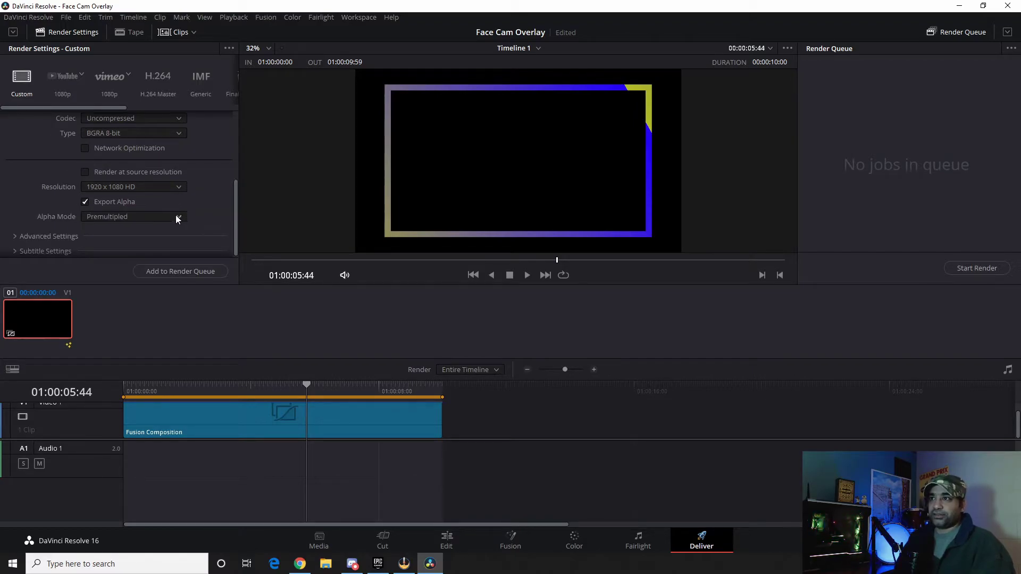
pyautogui.click(178, 218)
pyautogui.click(101, 244)
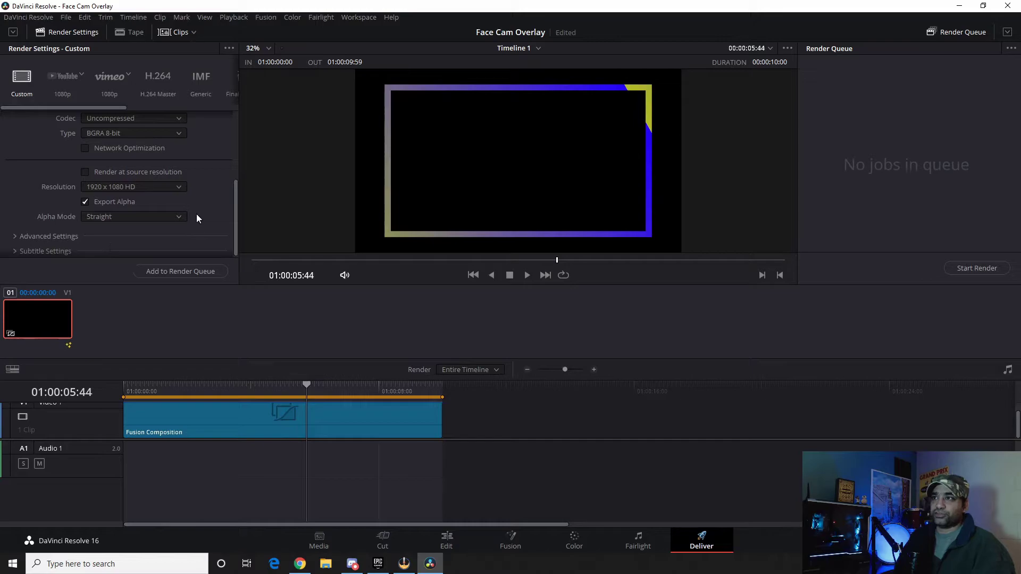
# Step: Review the custom render settings, from filename and location through format, codec, type, resolution and alpha options
pyautogui.scroll(4, 197, 214)
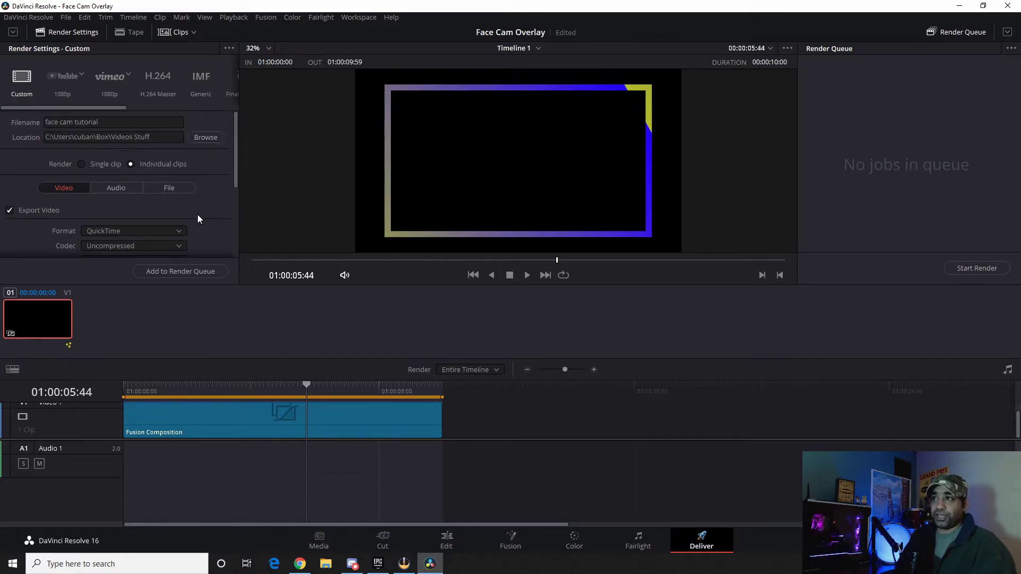
pyautogui.scroll(-3, 199, 205)
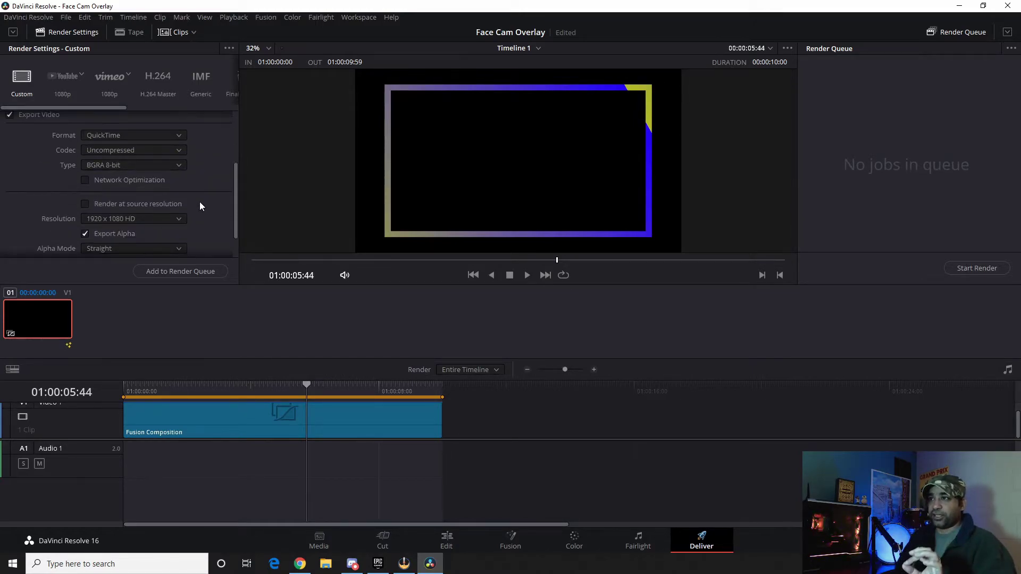
pyautogui.scroll(3, 200, 207)
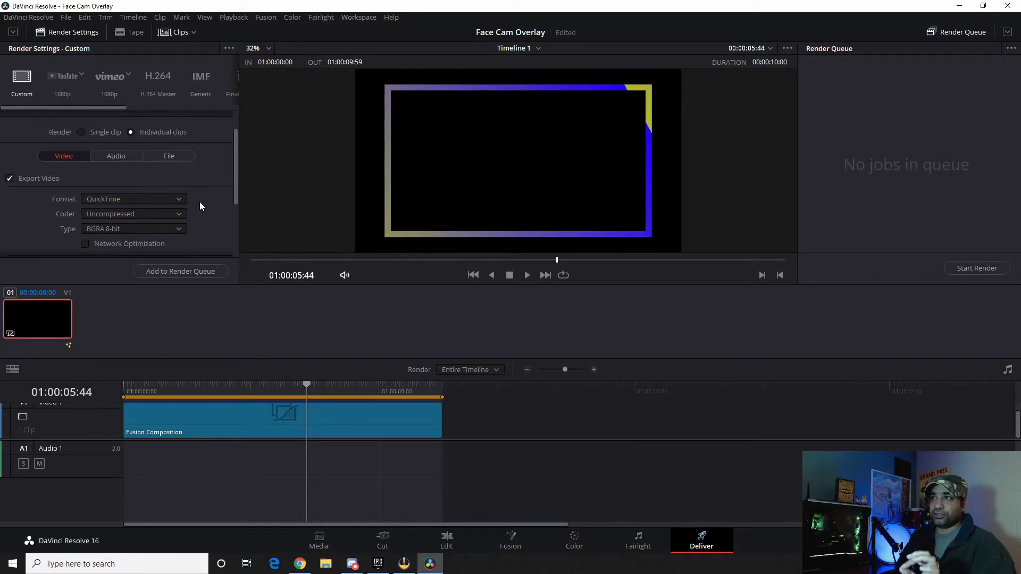
pyautogui.scroll(2, 199, 202)
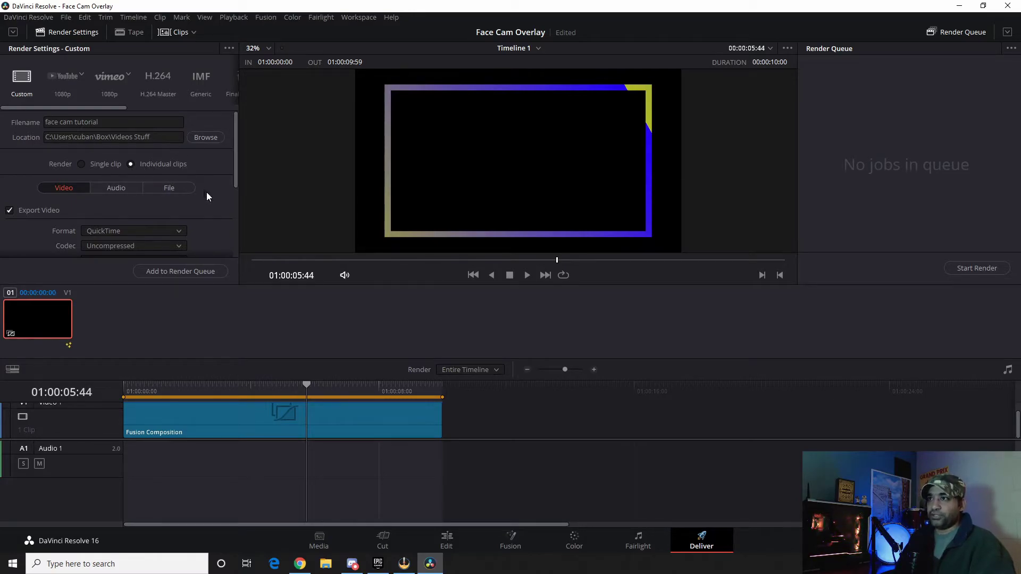
pyautogui.scroll(-3, 207, 192)
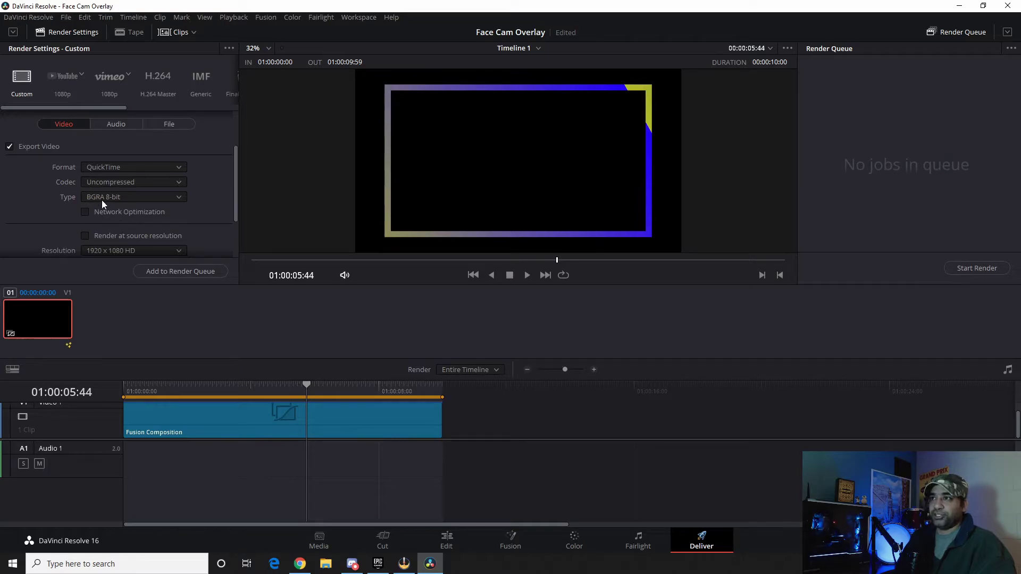
pyautogui.scroll(-3, 188, 205)
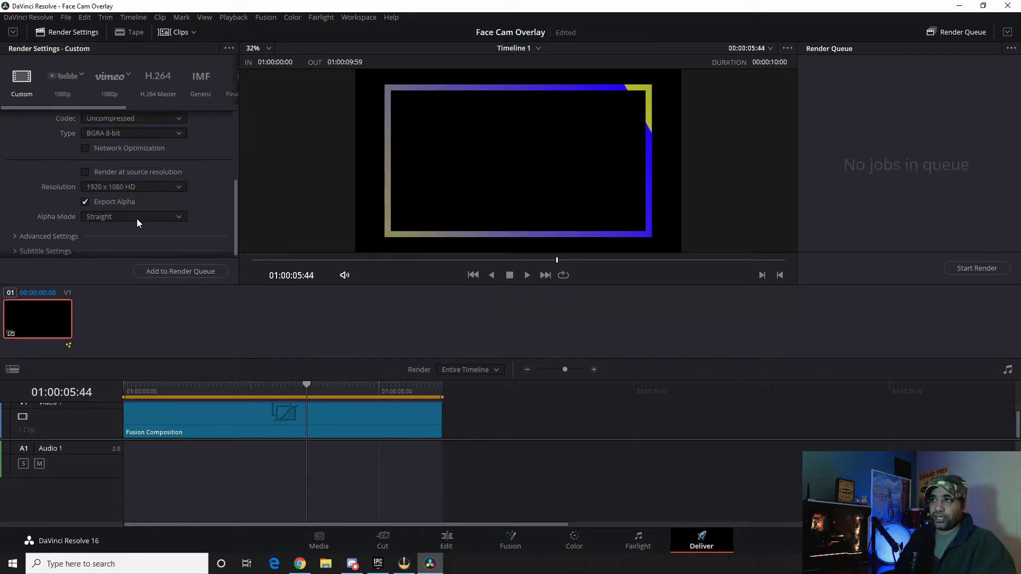
pyautogui.scroll(-1, 136, 219)
# Step: Add the face cam overlay job to the render queue and start the render
pyautogui.click(190, 270)
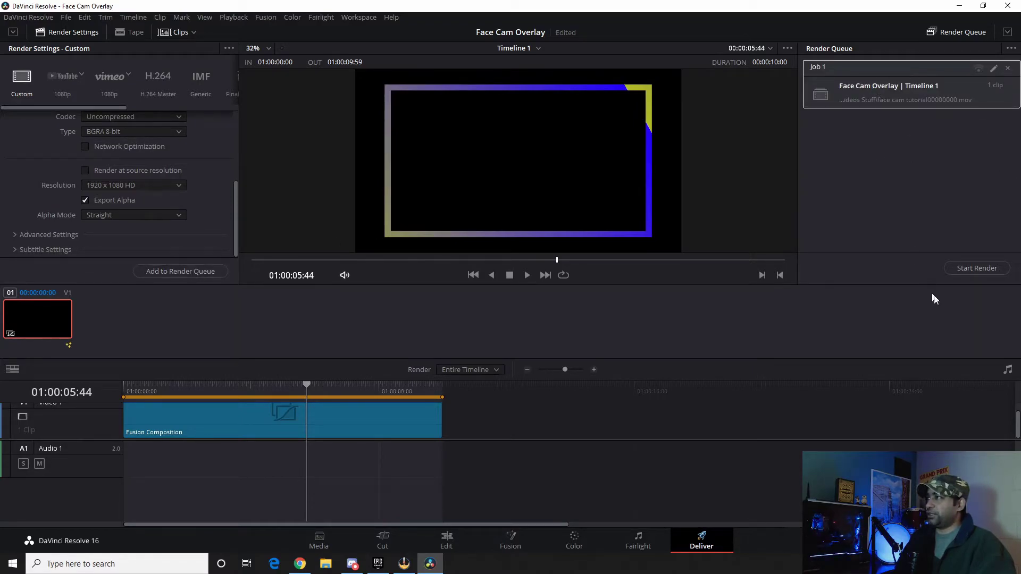
pyautogui.click(960, 270)
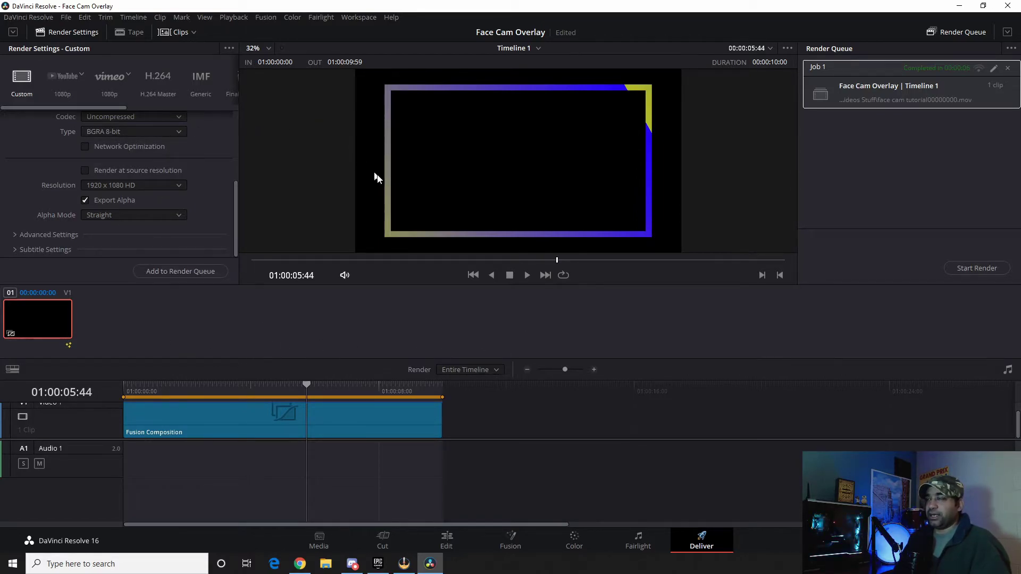
pyautogui.scroll(3, 154, 202)
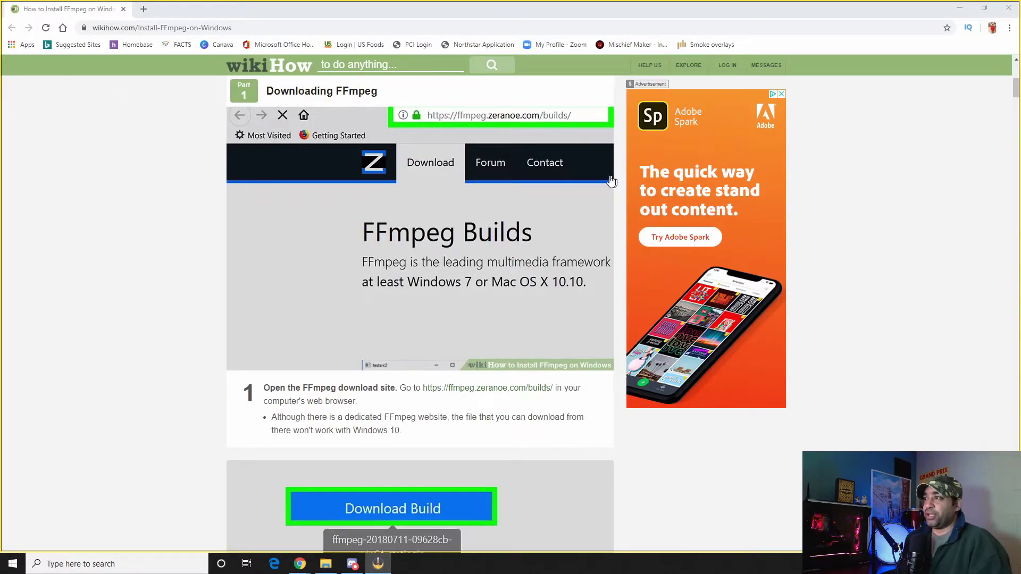
# Step: Open the FFmpeg builds site linked in the wikiHow guide in Chrome and download the build
pyautogui.scroll(-2, 192, 335)
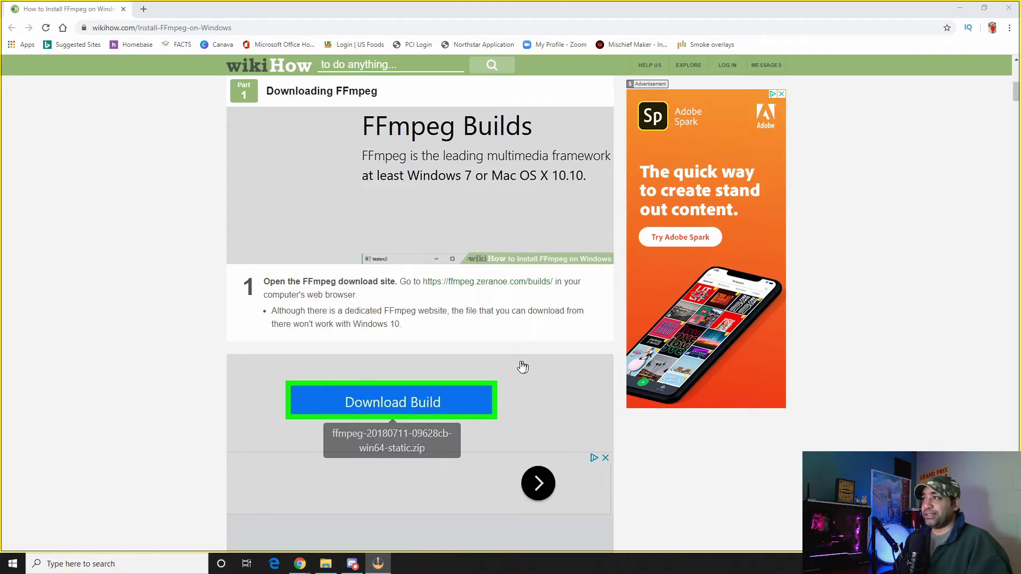
pyautogui.click(485, 289)
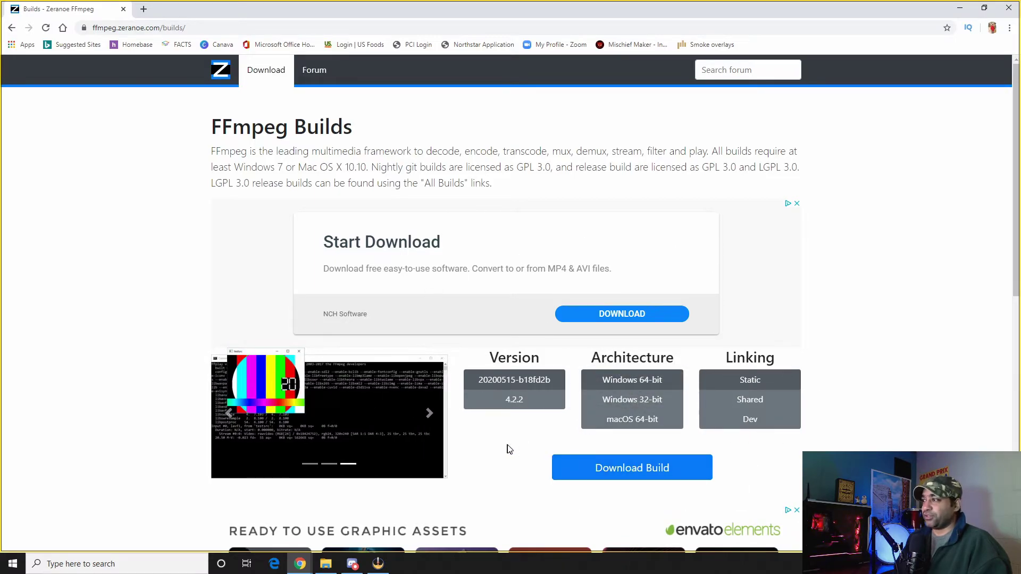
pyautogui.click(626, 471)
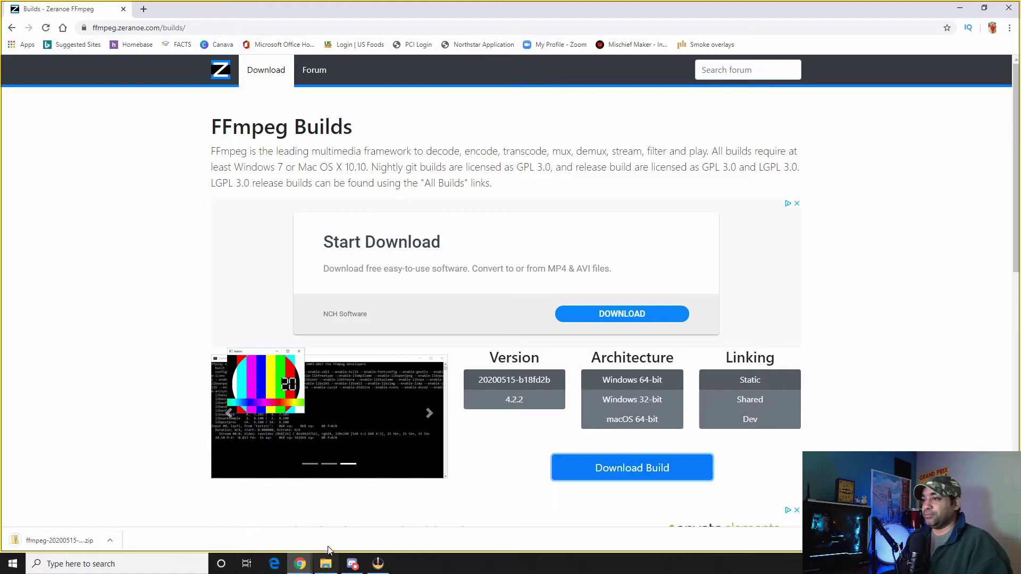
# Step: Switch to File Explorer and extract the downloaded FFmpeg zip into its own folder in Downloads
pyautogui.click(326, 565)
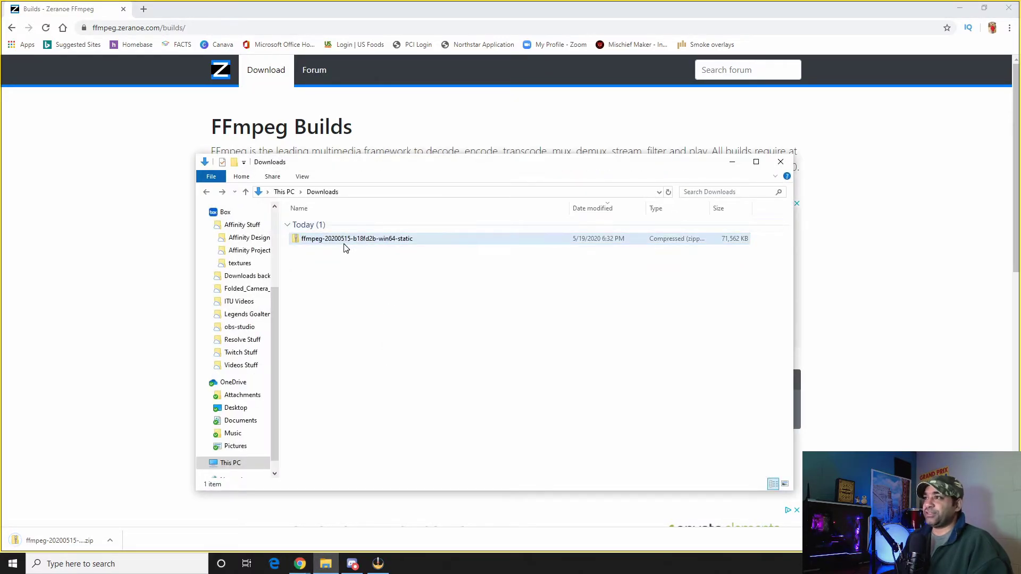
pyautogui.rightClick(322, 242)
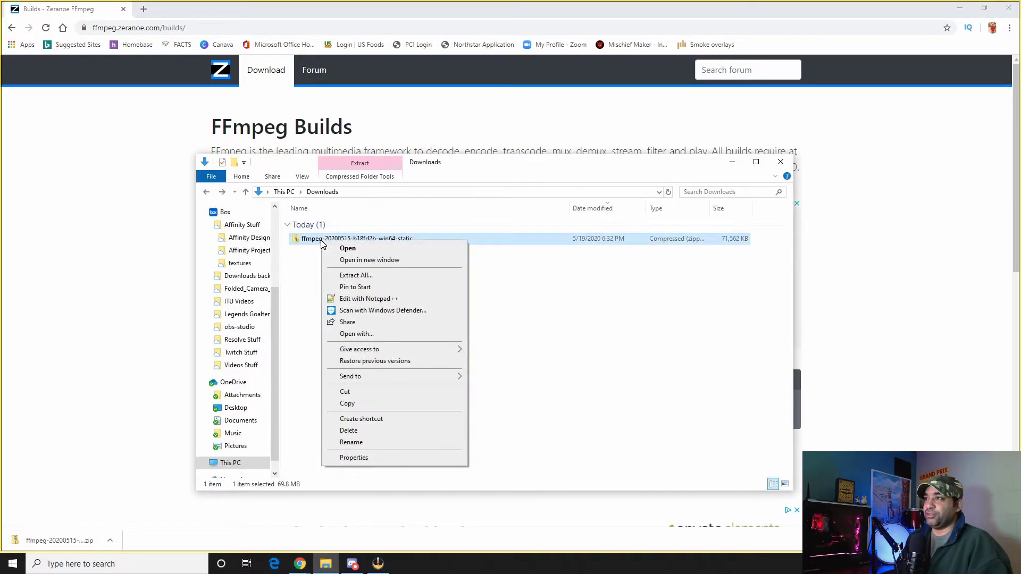
pyautogui.click(385, 277)
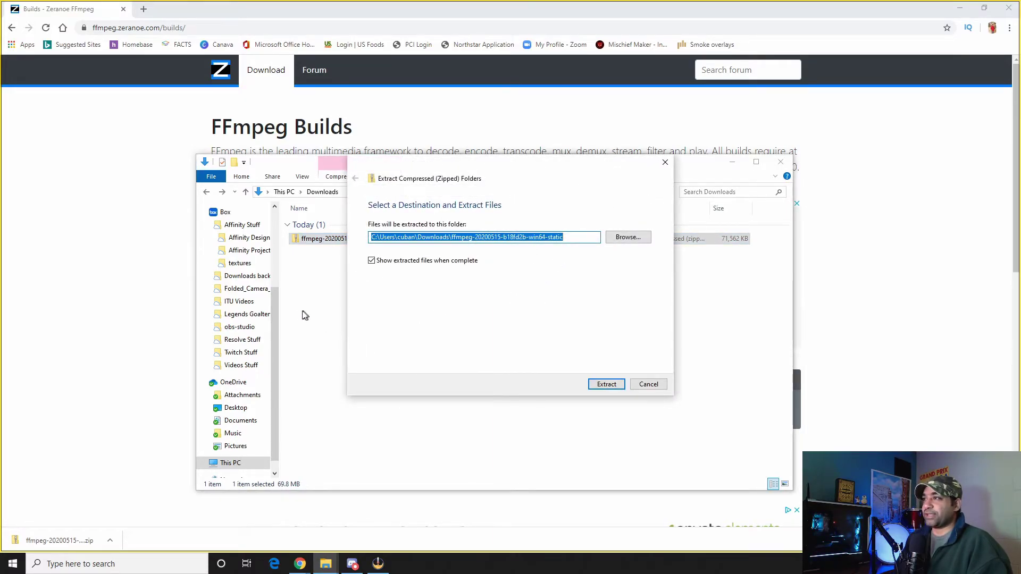
pyautogui.click(606, 384)
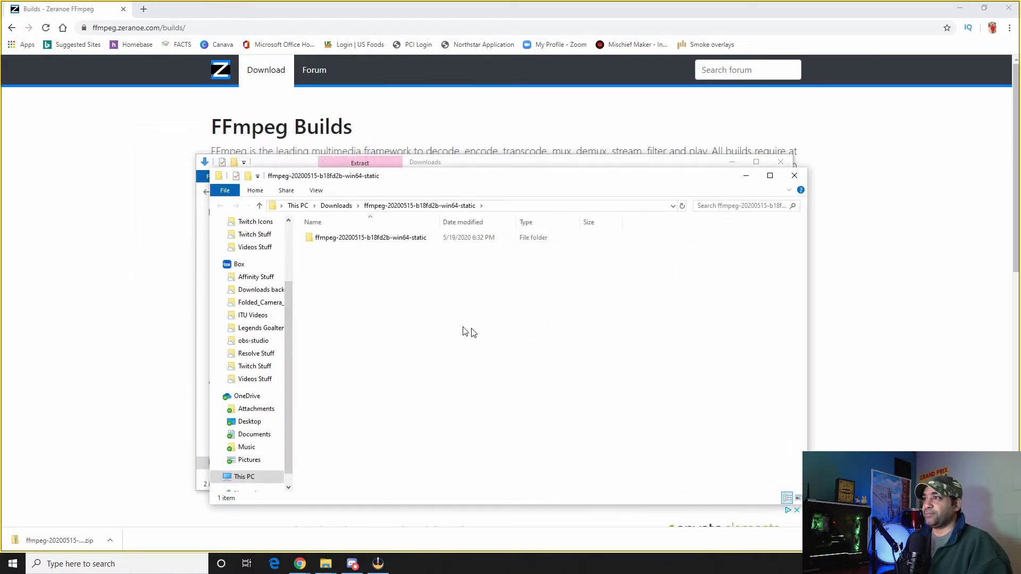
# Step: Examine the contents of the inner ffmpeg-20200515-b18fd2b-win64-static folder, then return to its parent folder
pyautogui.moveTo(436, 169); pyautogui.dragTo(597, 232)
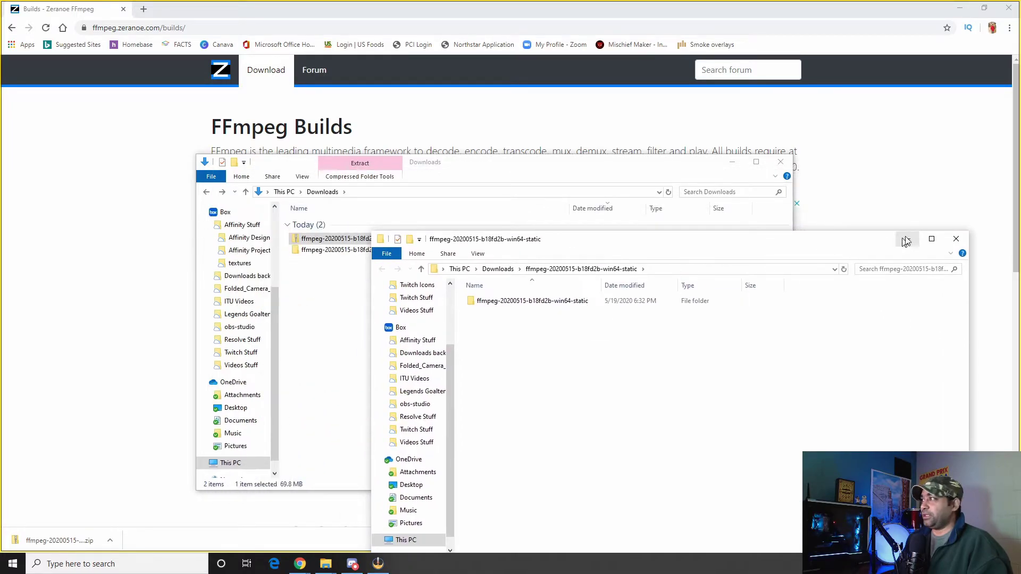
pyautogui.doubleClick(538, 301)
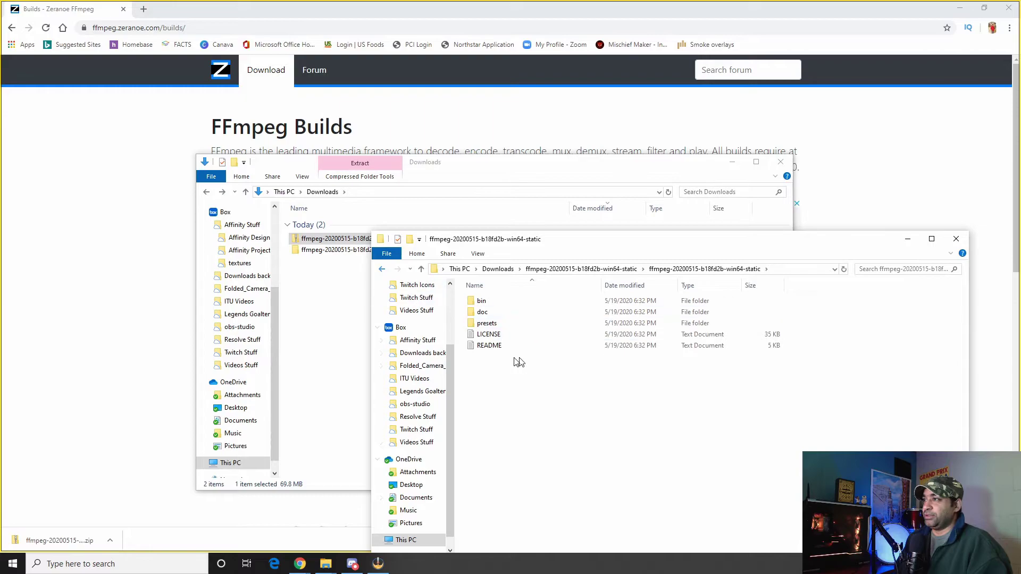
pyautogui.click(382, 268)
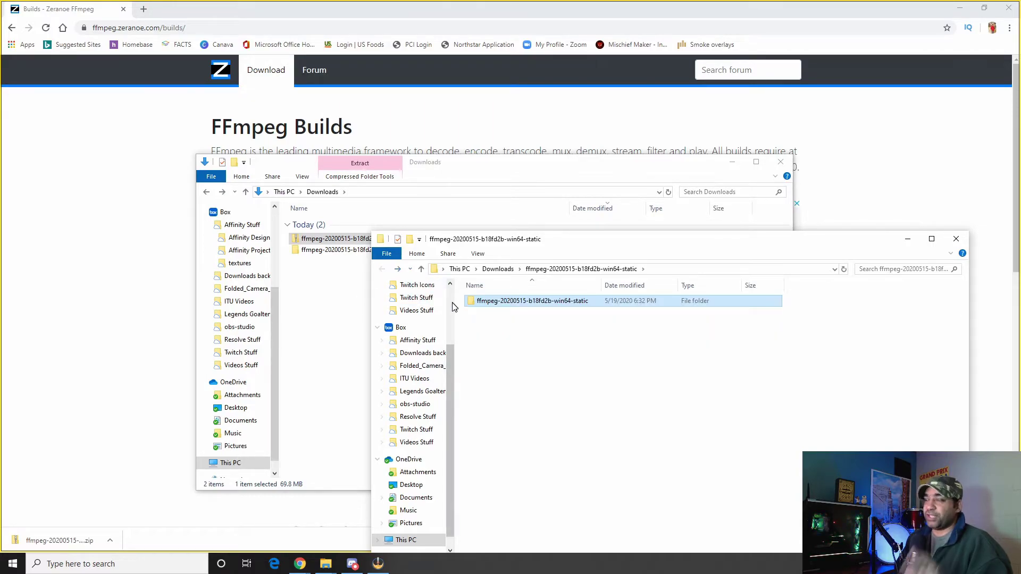
pyautogui.rightClick(519, 302)
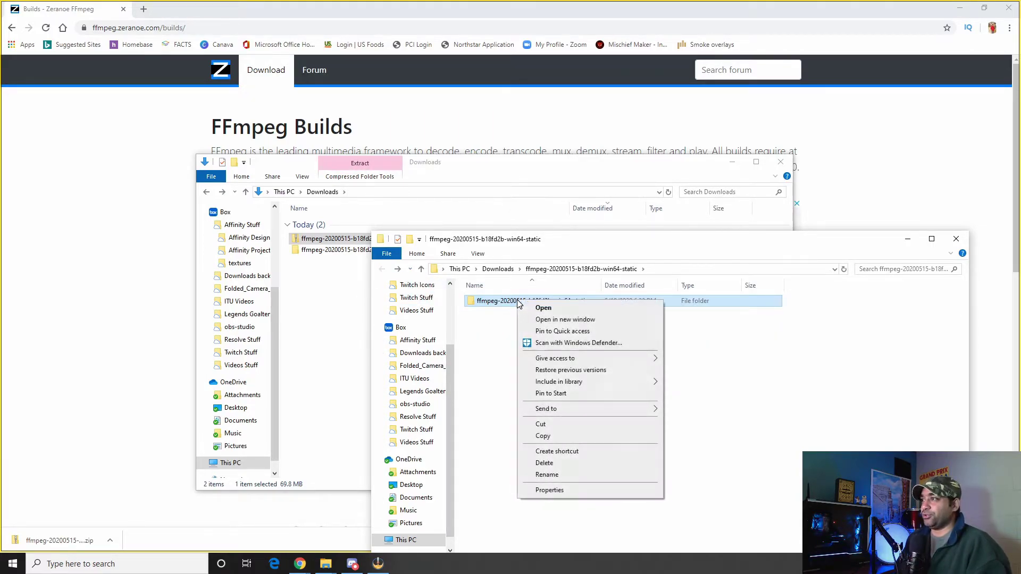
pyautogui.click(580, 476)
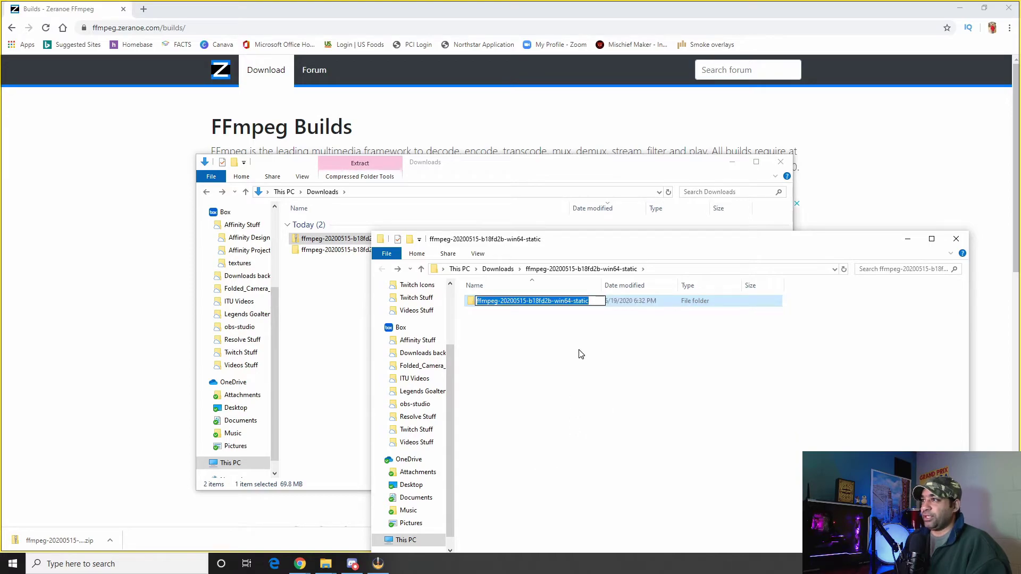
pyautogui.click(595, 302)
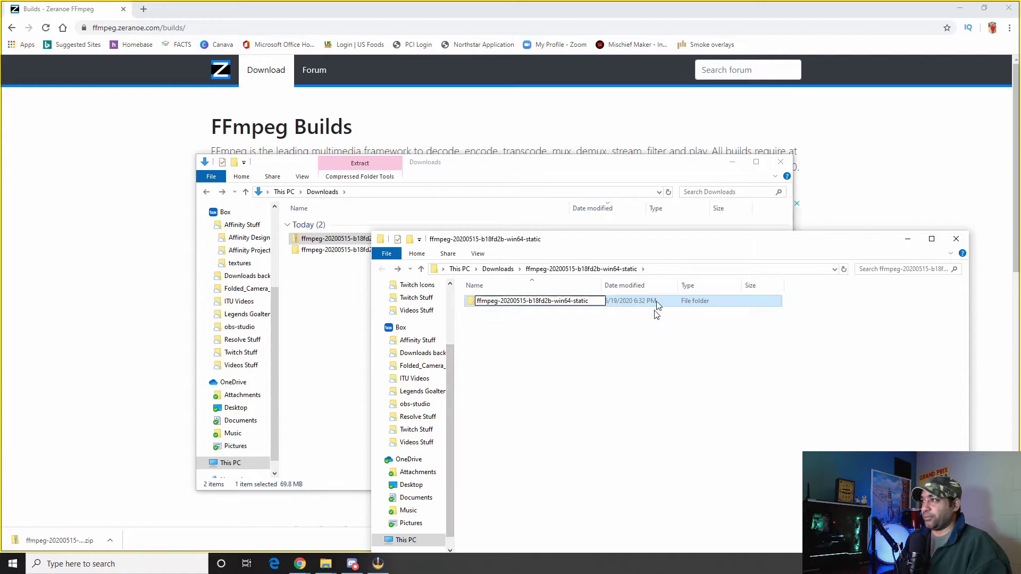
# Step: Close the extracted folder's window and permanently delete the FFmpeg zip and extracted folder from Downloads
pyautogui.click(956, 239)
pyautogui.moveTo(307, 280); pyautogui.dragTo(358, 240)
pyautogui.hotkey('shift', 'Delete')
pyautogui.press('Return')
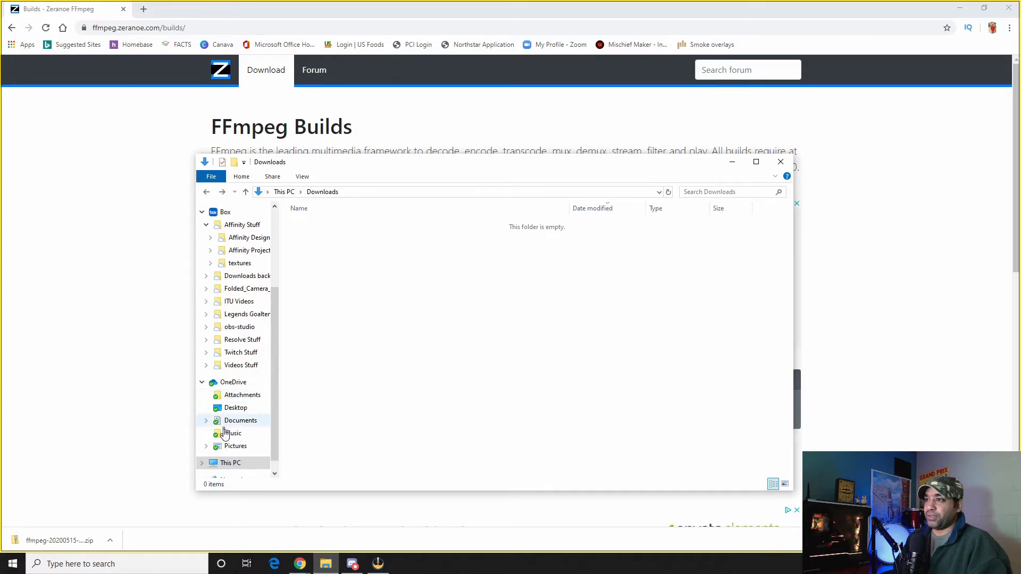
# Step: Examine the FFmpeg folder on Local Disk (C:) and its contents, then close the File Explorer window
pyautogui.click(229, 464)
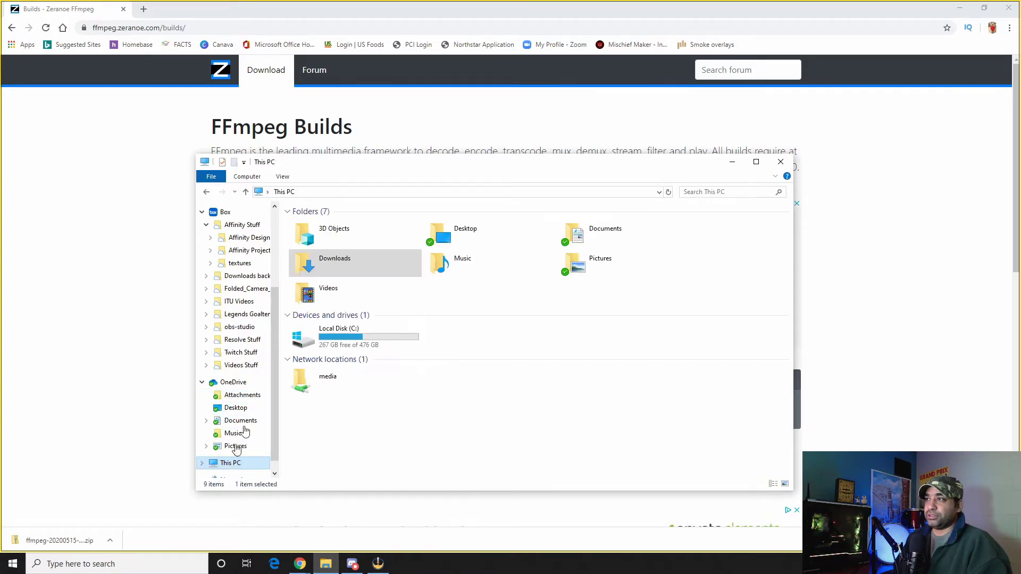
pyautogui.doubleClick(304, 340)
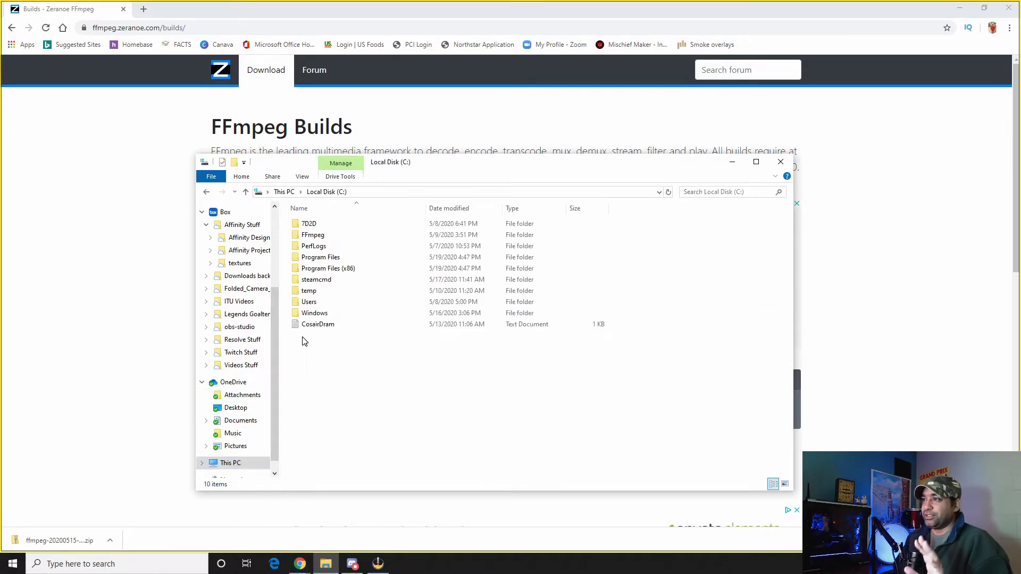
pyautogui.click(313, 235)
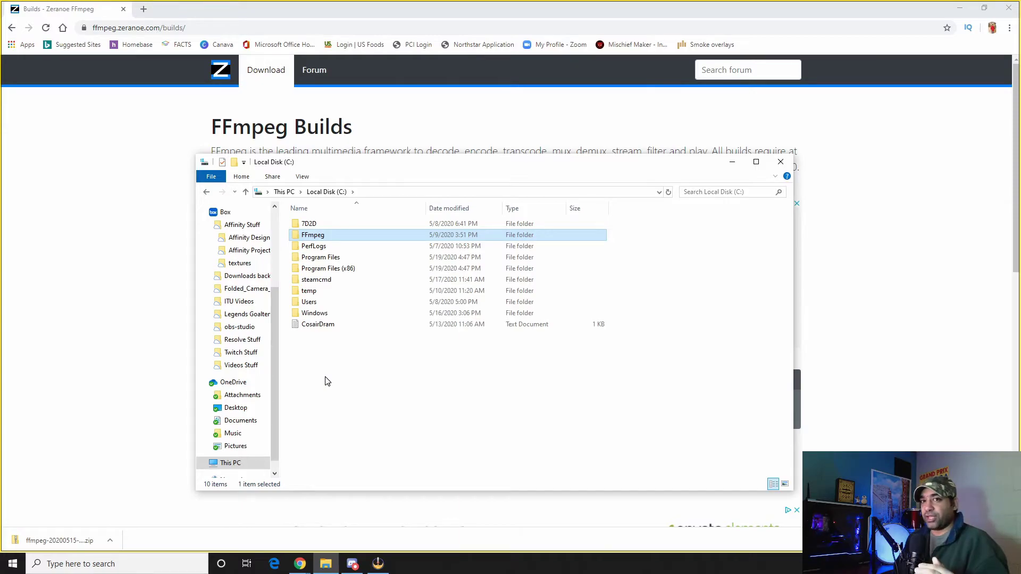
pyautogui.doubleClick(318, 237)
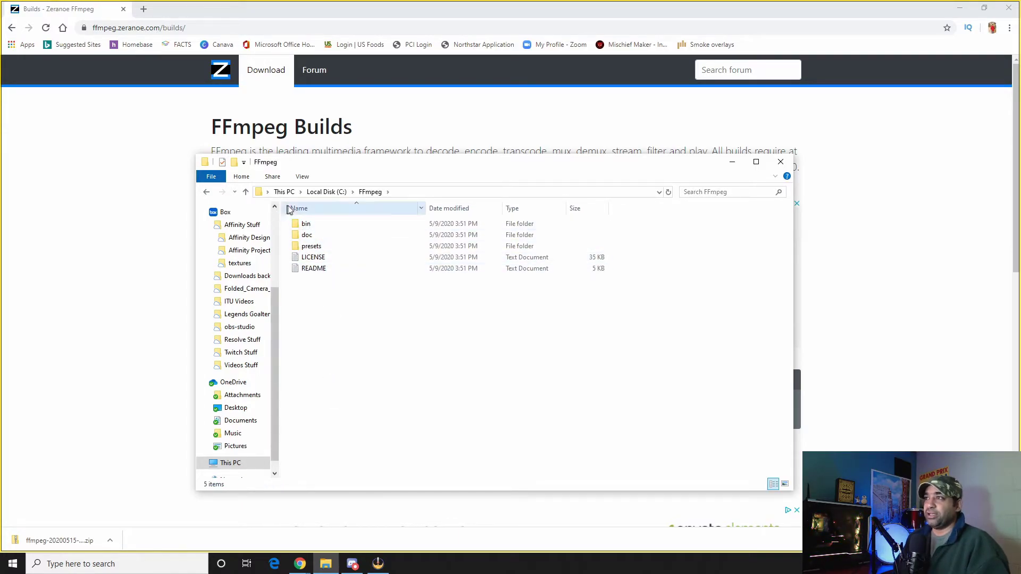
pyautogui.click(207, 193)
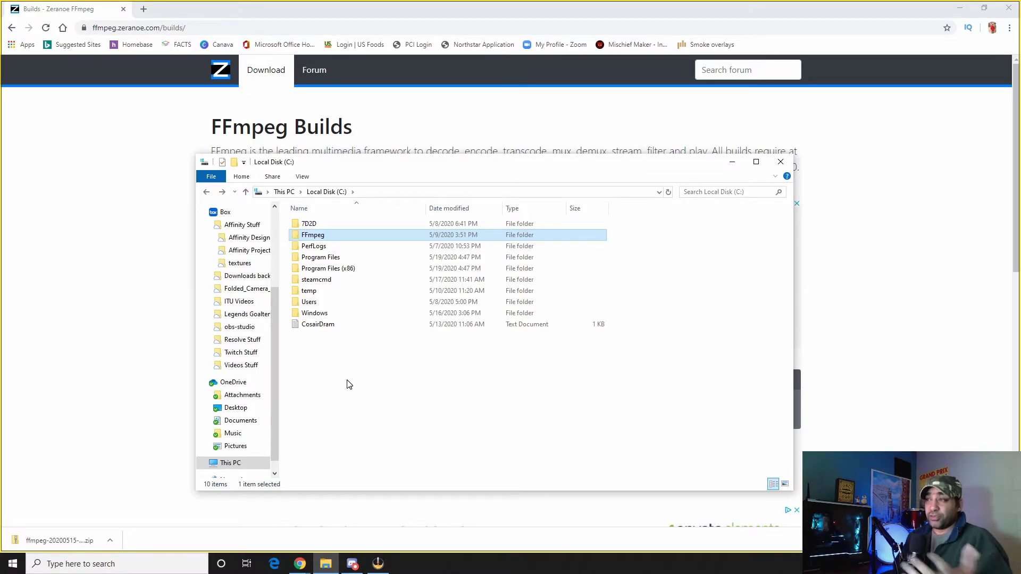
pyautogui.click(780, 162)
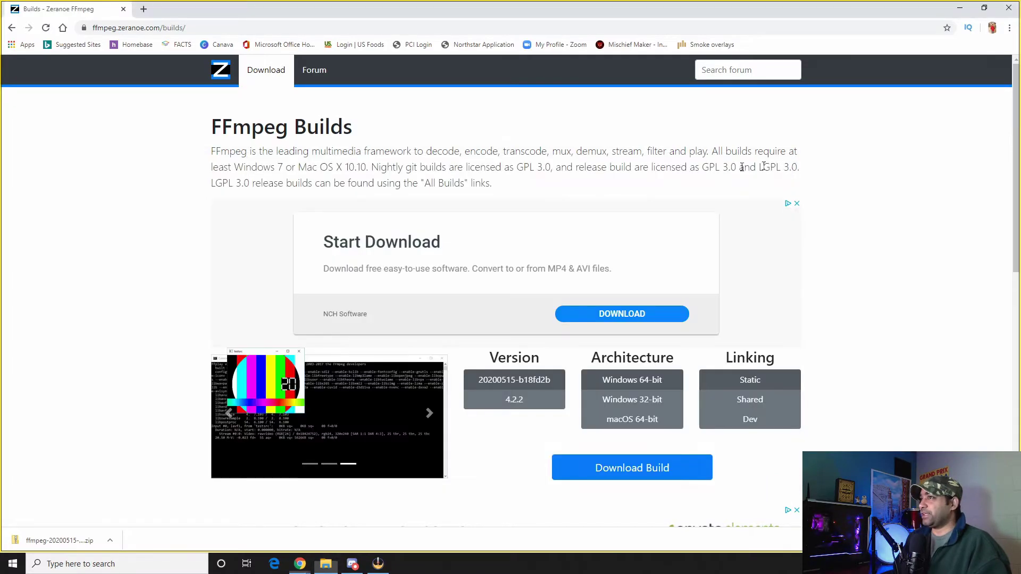
# Step: Return to the wikiHow guide in Chrome and read Part 1's instructions on downloading, extracting and renaming the FFmpeg folder
pyautogui.click(12, 28)
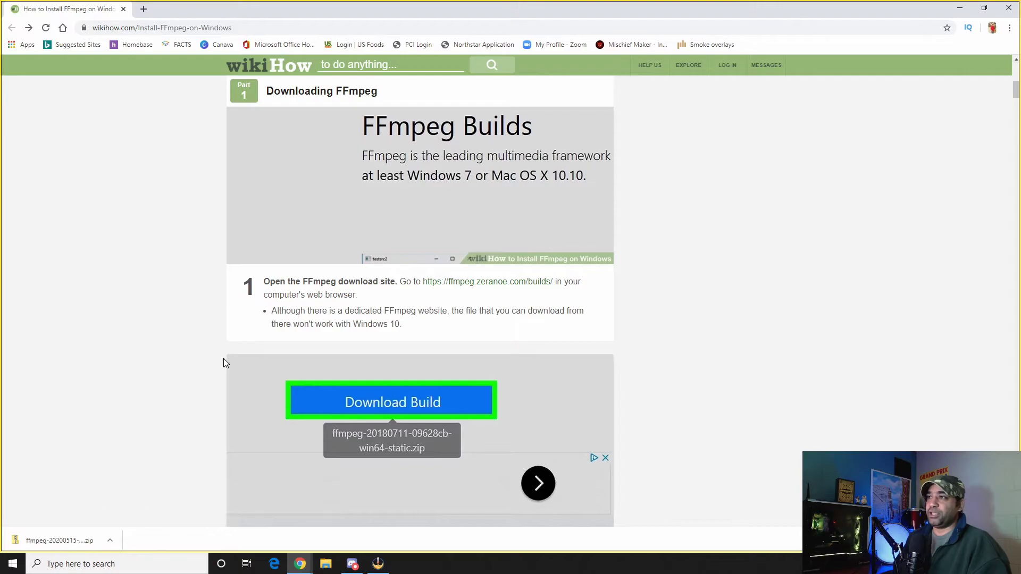
pyautogui.scroll(-3, 198, 327)
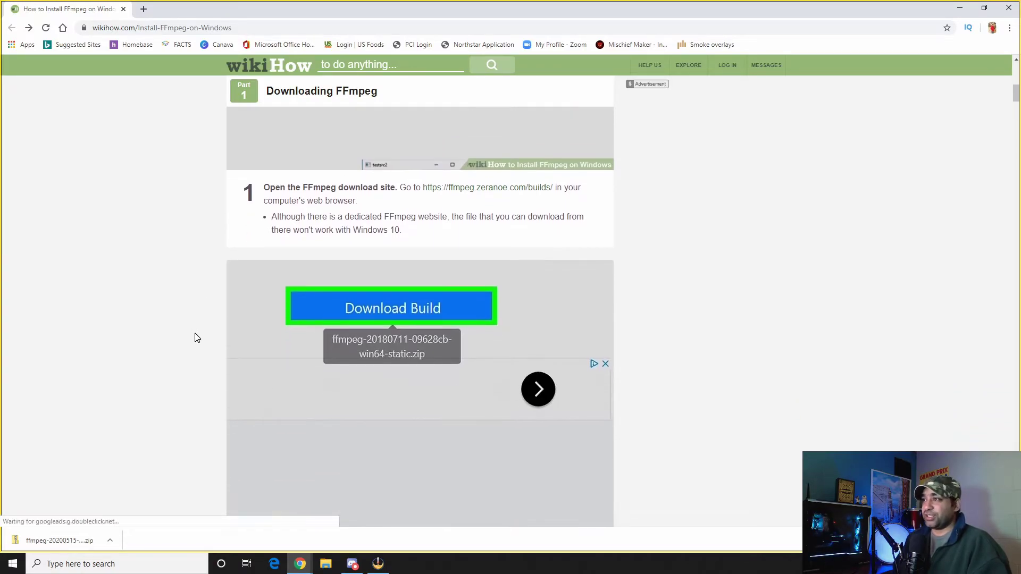
pyautogui.scroll(-3, 228, 323)
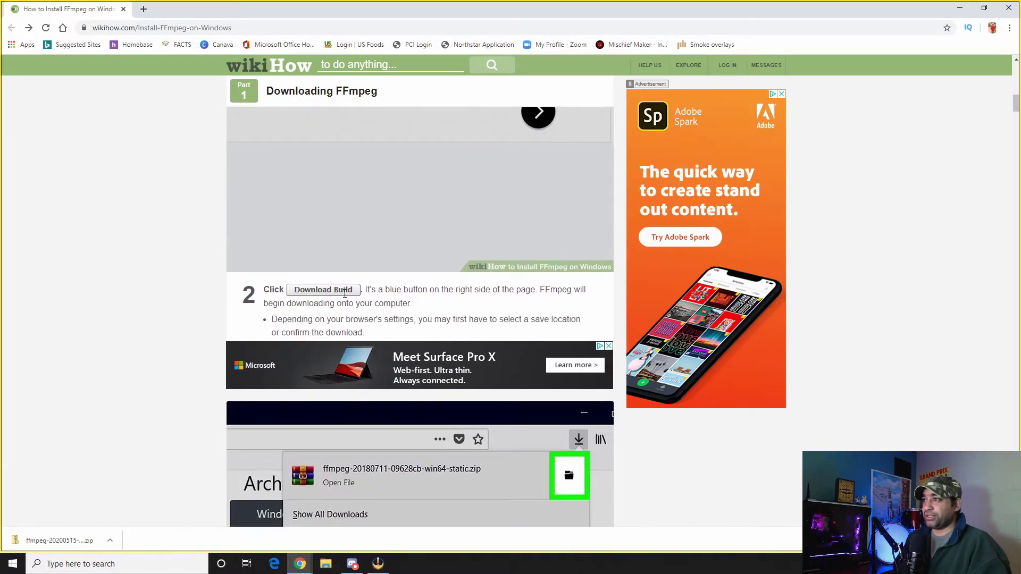
pyautogui.scroll(-3, 352, 330)
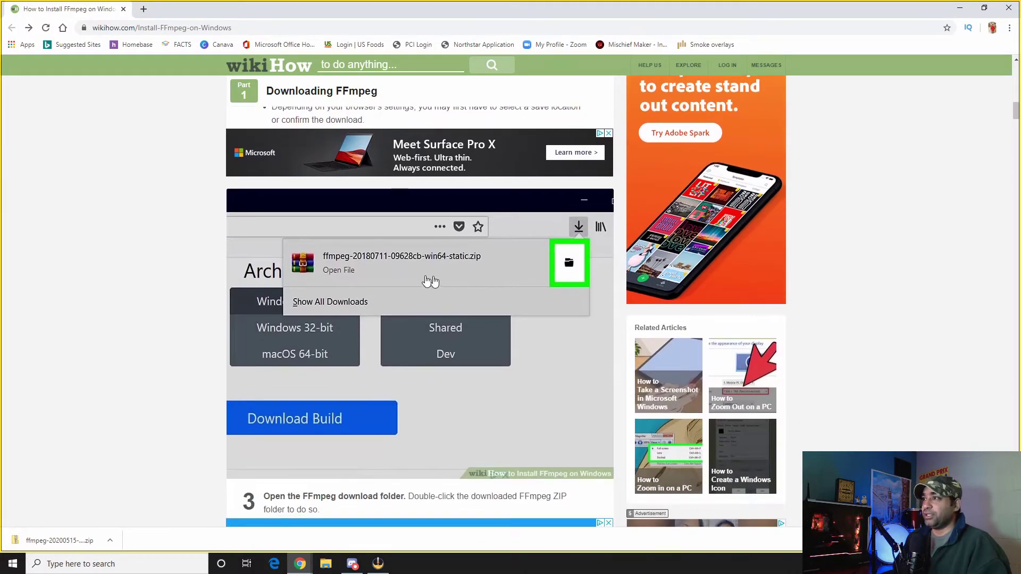
pyautogui.scroll(-2, 568, 246)
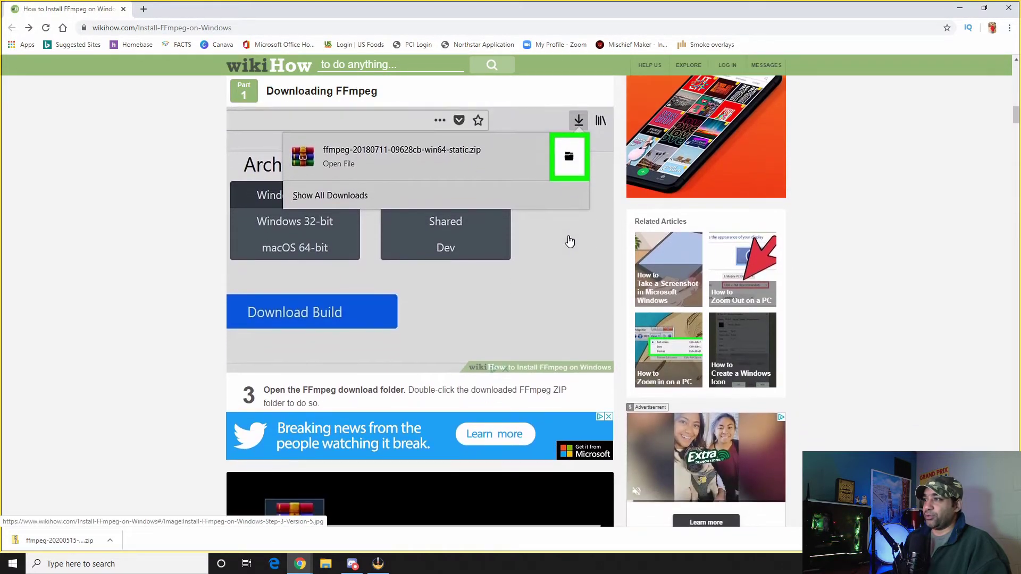
pyautogui.scroll(-3, 235, 273)
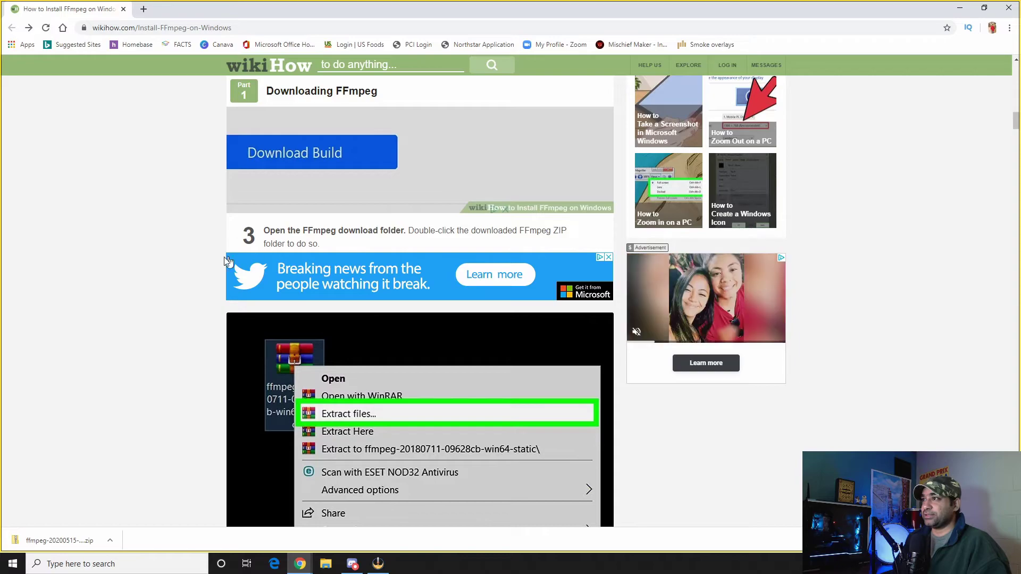
pyautogui.scroll(-2, 203, 266)
pyautogui.scroll(-5, 221, 282)
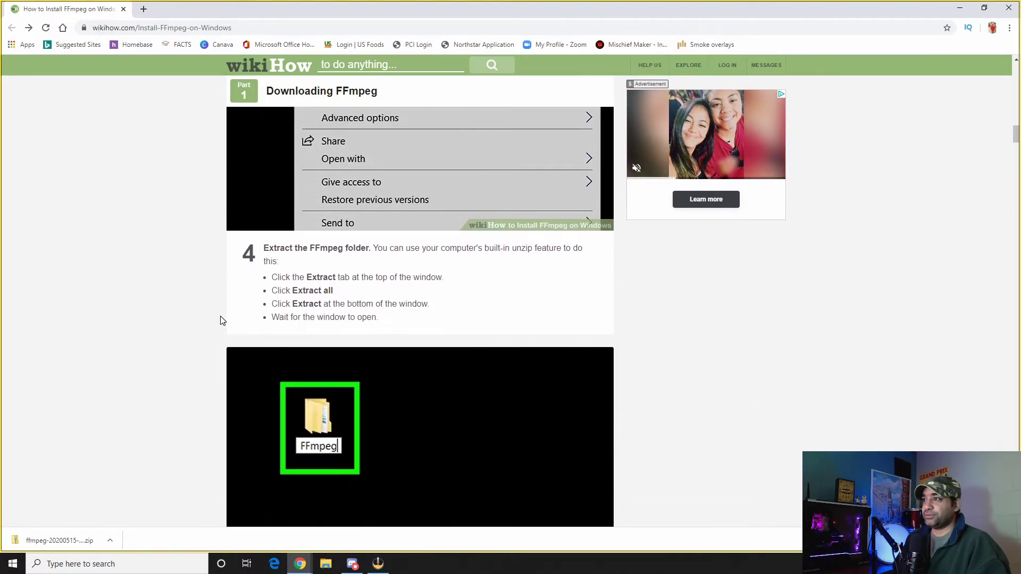
pyautogui.scroll(-3, 248, 356)
pyautogui.scroll(2, 260, 269)
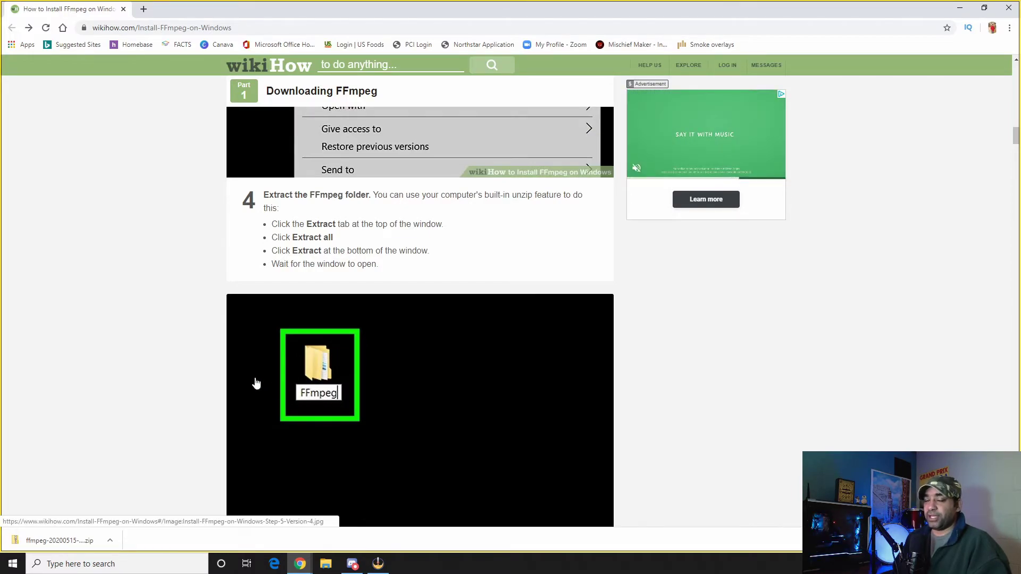
pyautogui.scroll(-6, 192, 348)
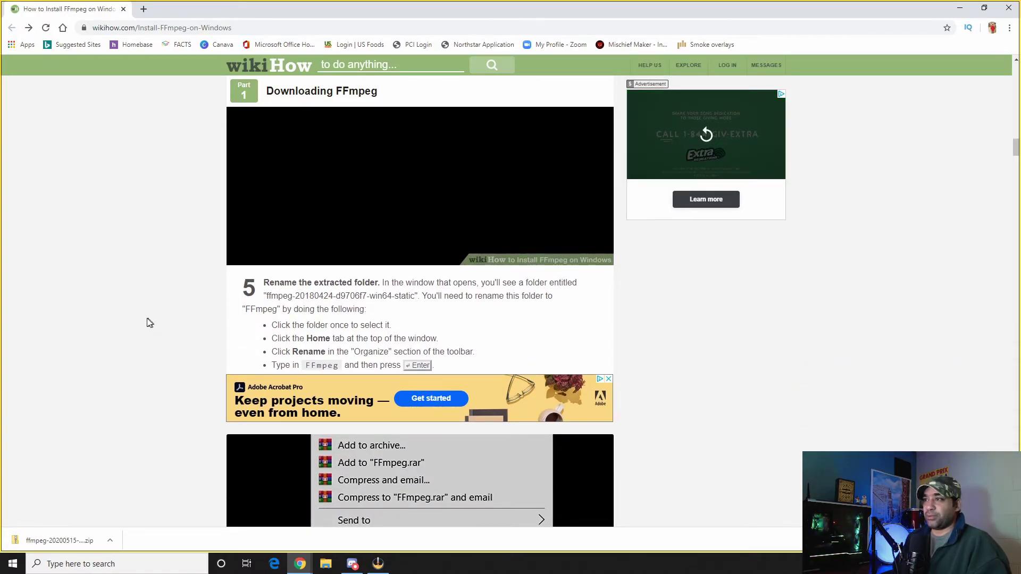
pyautogui.scroll(-1, 151, 315)
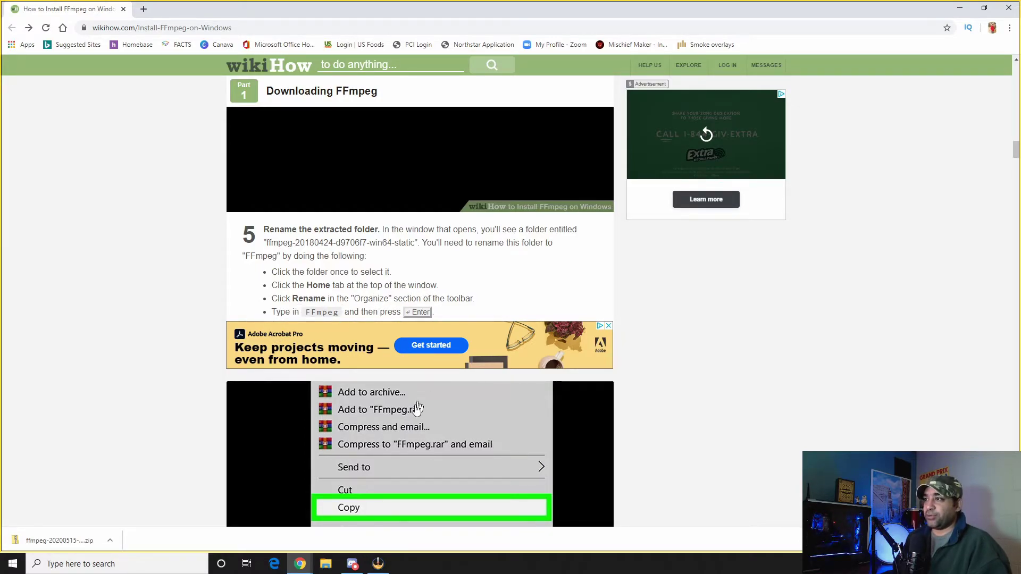
# Step: Read the Part 1 instructions on copying the FFmpeg folder and pasting it into the hard drive's folder
pyautogui.scroll(-4, 417, 408)
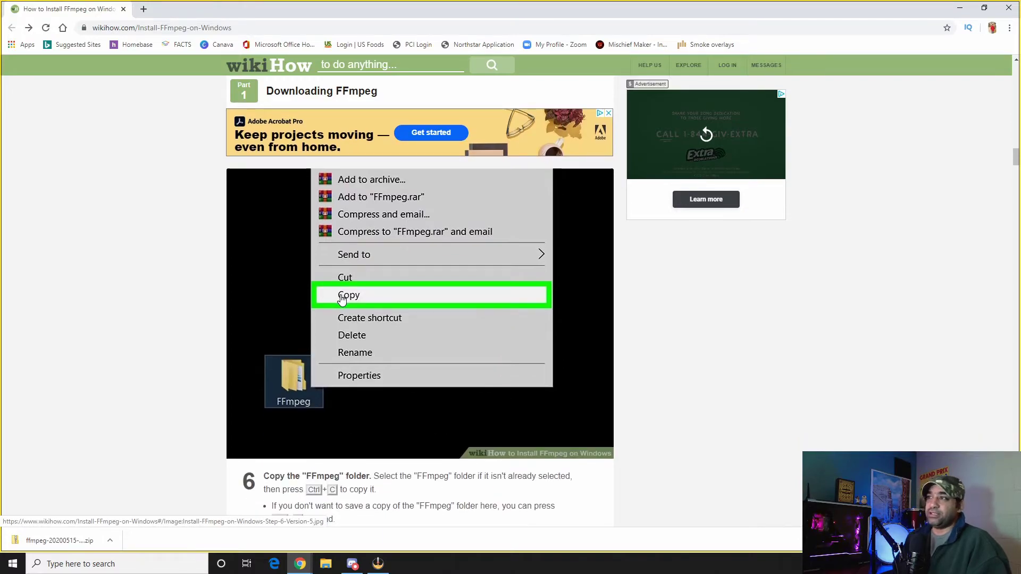
pyautogui.scroll(-6, 468, 307)
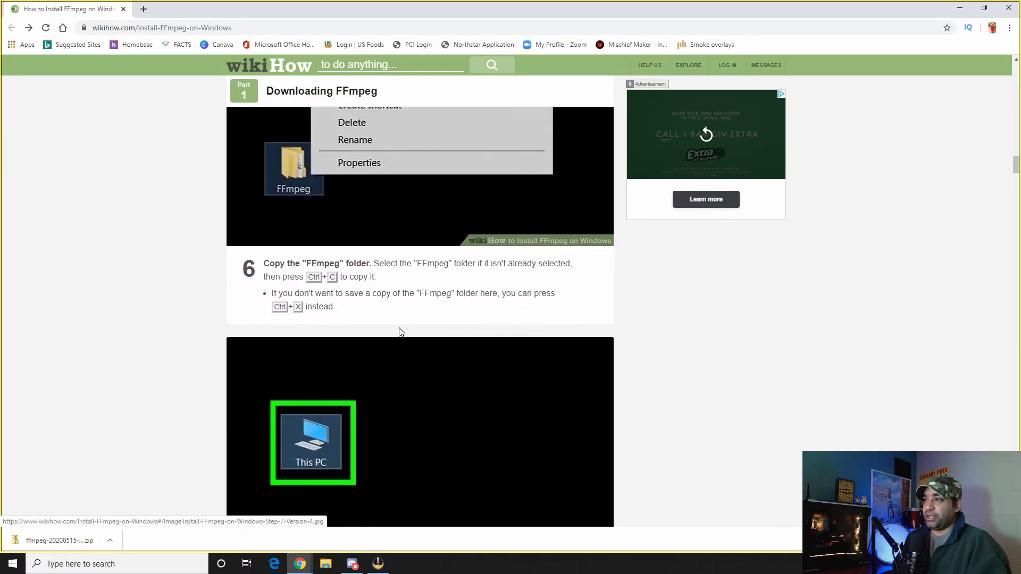
pyautogui.scroll(-7, 337, 351)
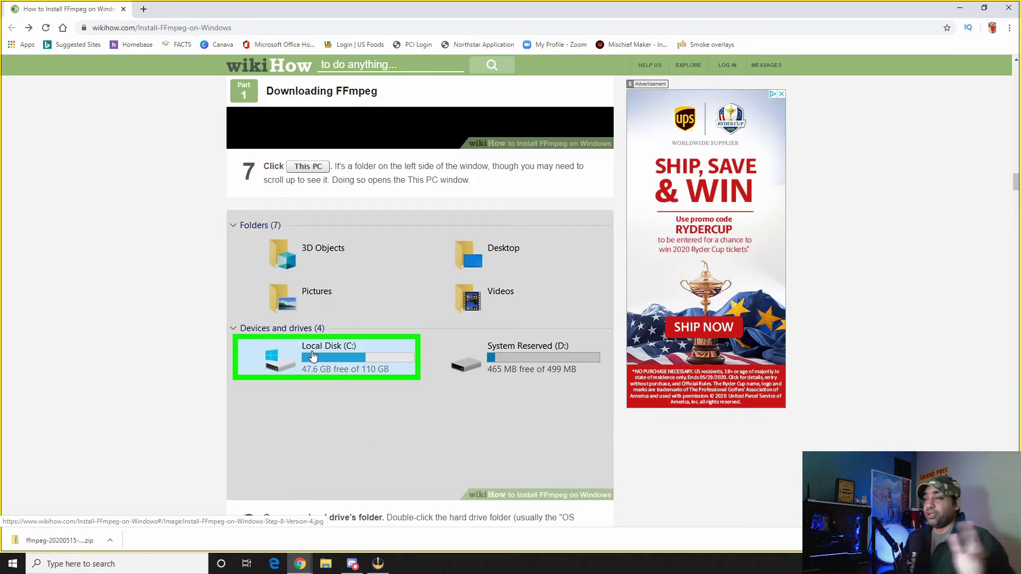
pyautogui.scroll(-2, 313, 357)
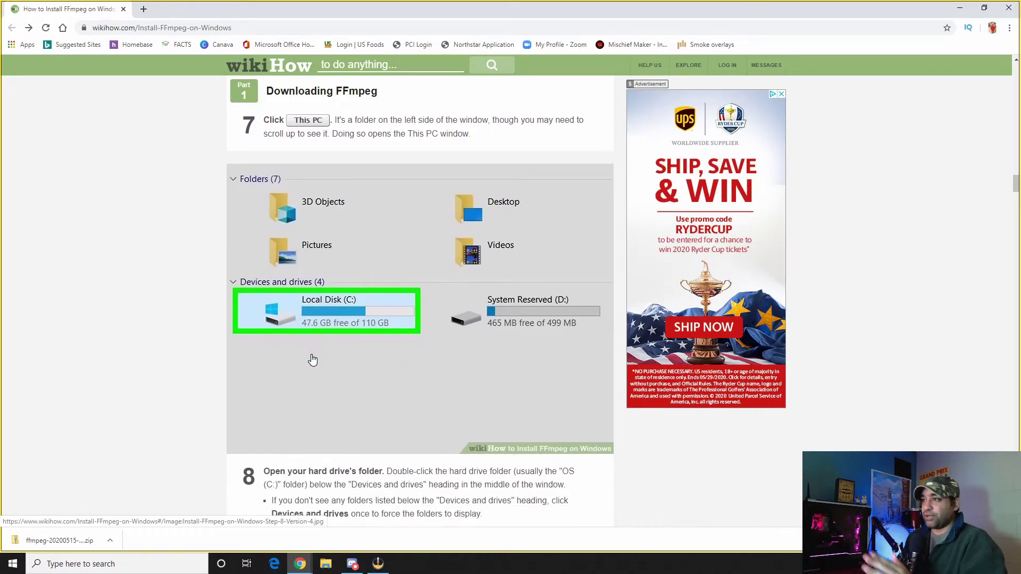
pyautogui.scroll(-2, 307, 359)
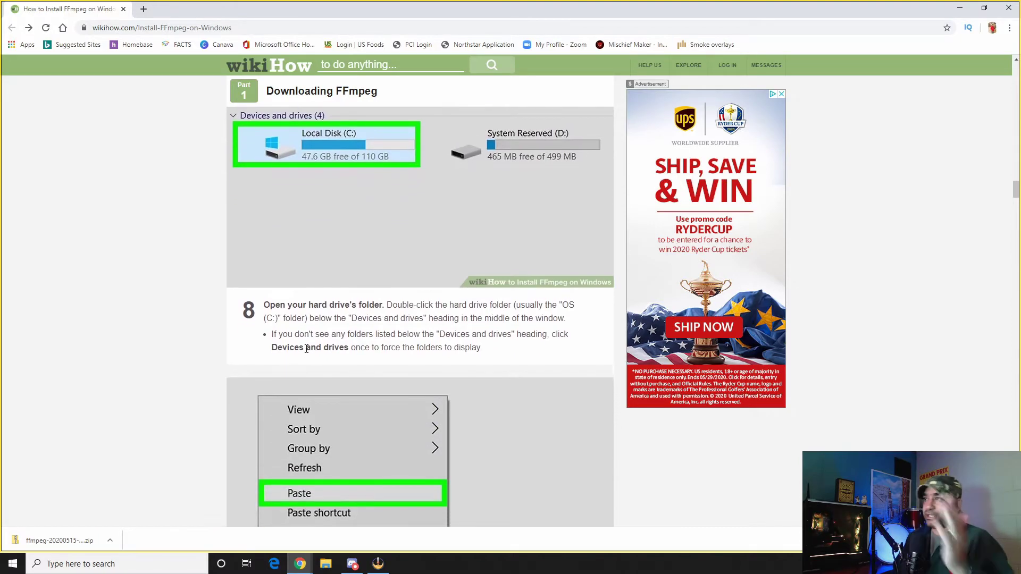
pyautogui.scroll(-5, 301, 206)
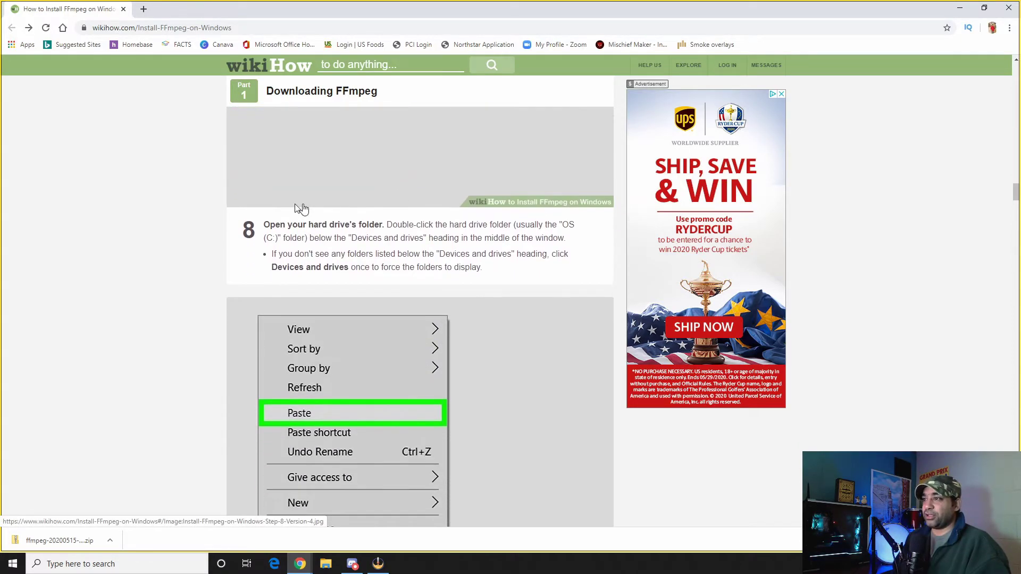
pyautogui.scroll(-2, 330, 243)
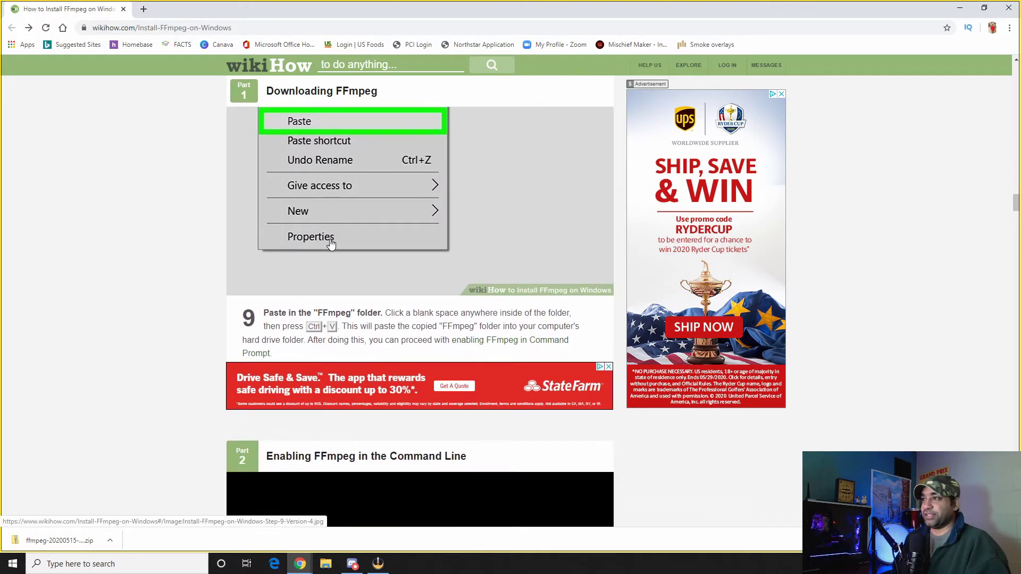
# Step: Follow step 1 of Part 2, Enabling FFmpeg in the Command Line, by opening This PC in File Explorer beside the guide
pyautogui.scroll(-6, 330, 243)
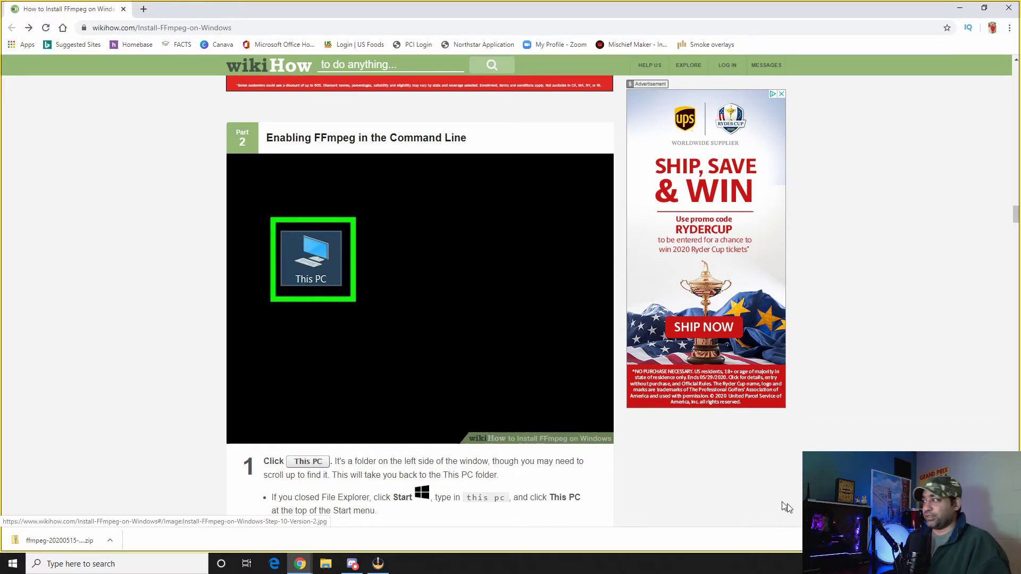
pyautogui.scroll(-1, 513, 416)
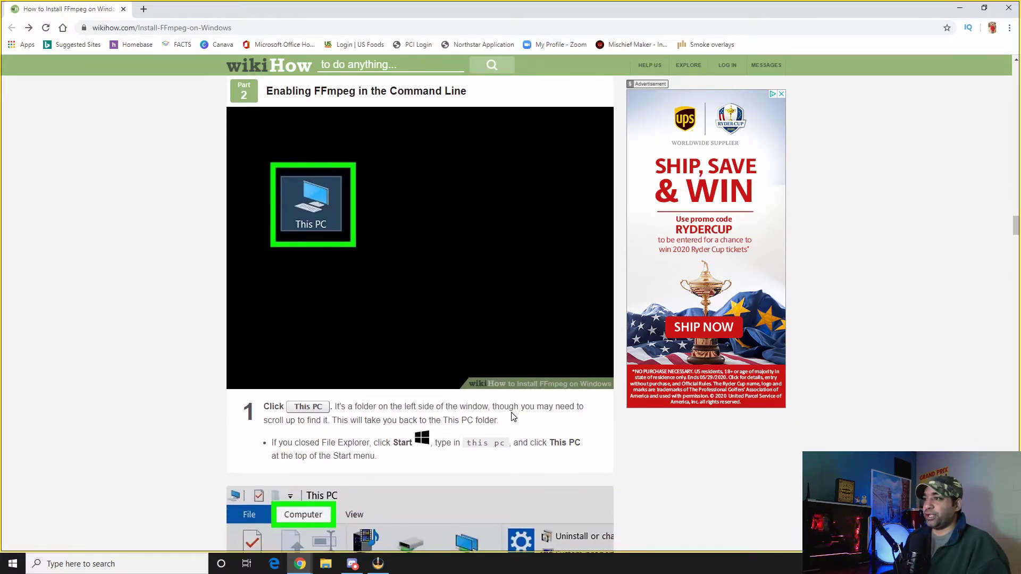
pyautogui.scroll(-1, 514, 416)
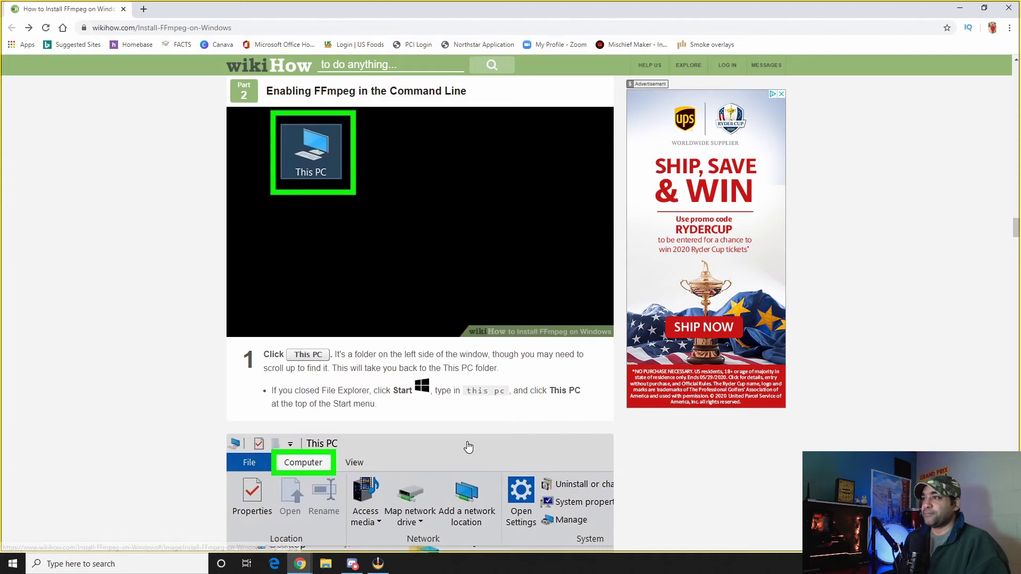
pyautogui.click(325, 564)
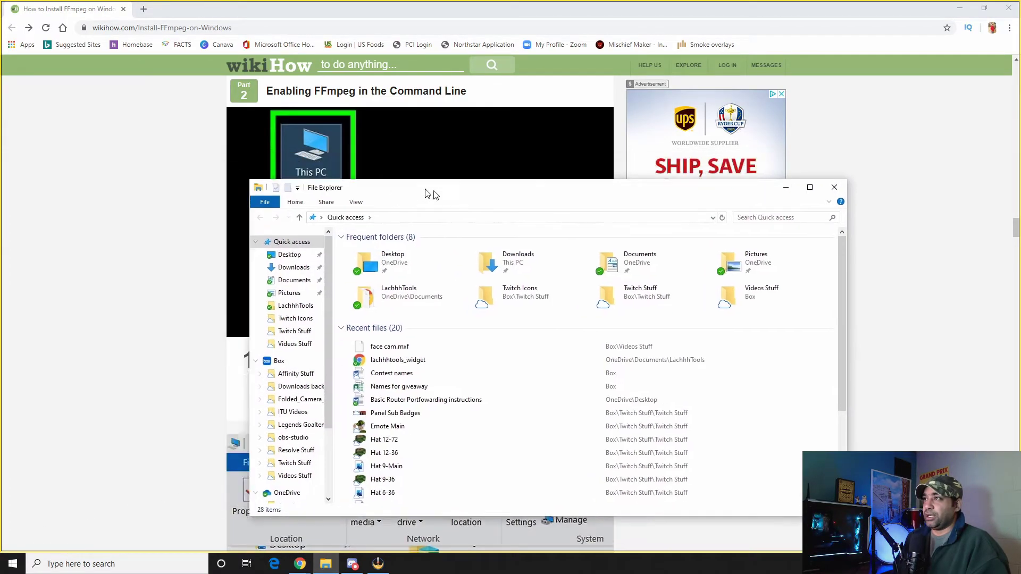
pyautogui.moveTo(428, 192); pyautogui.dragTo(673, 143)
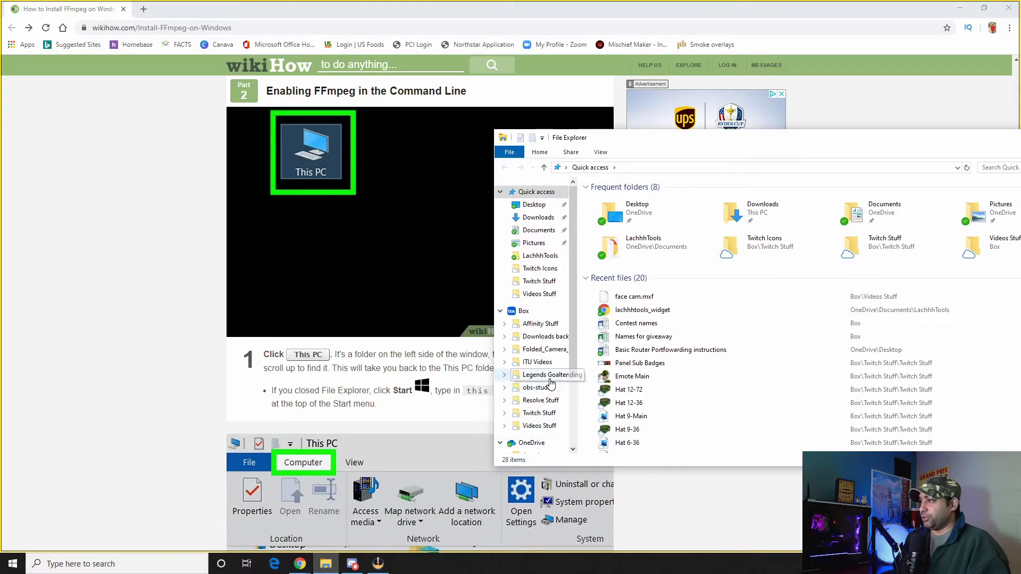
pyautogui.scroll(-3, 551, 383)
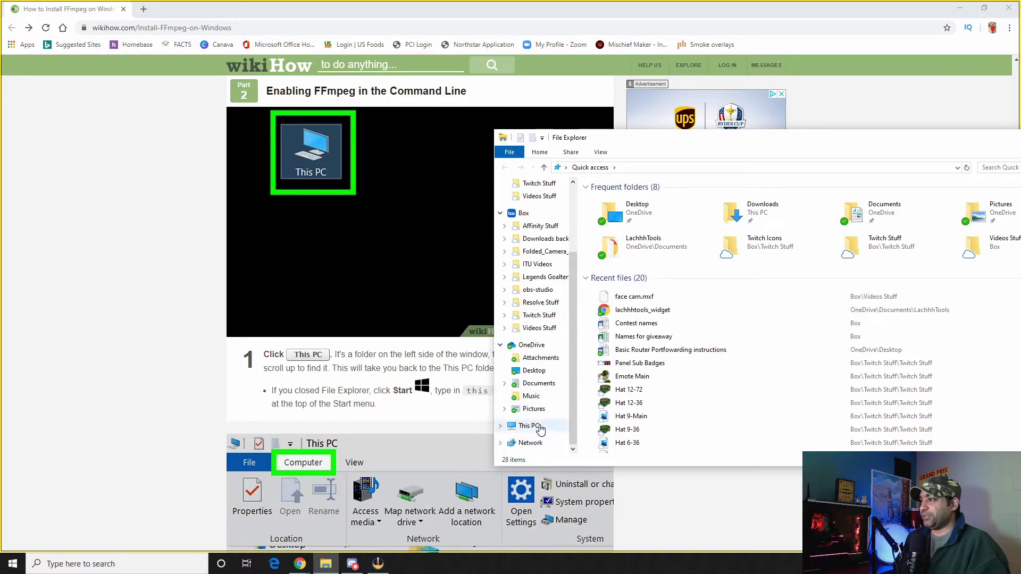
pyautogui.click(538, 427)
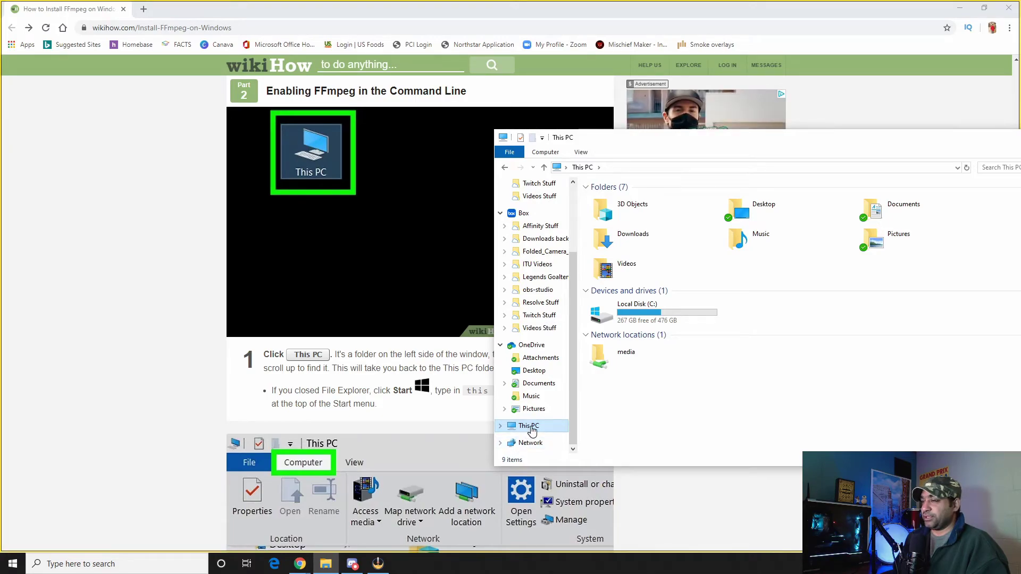
# Step: Follow steps 2 and 3 of the guide to open the computer's System properties window, placing it beside the instructions
pyautogui.scroll(-5, 491, 453)
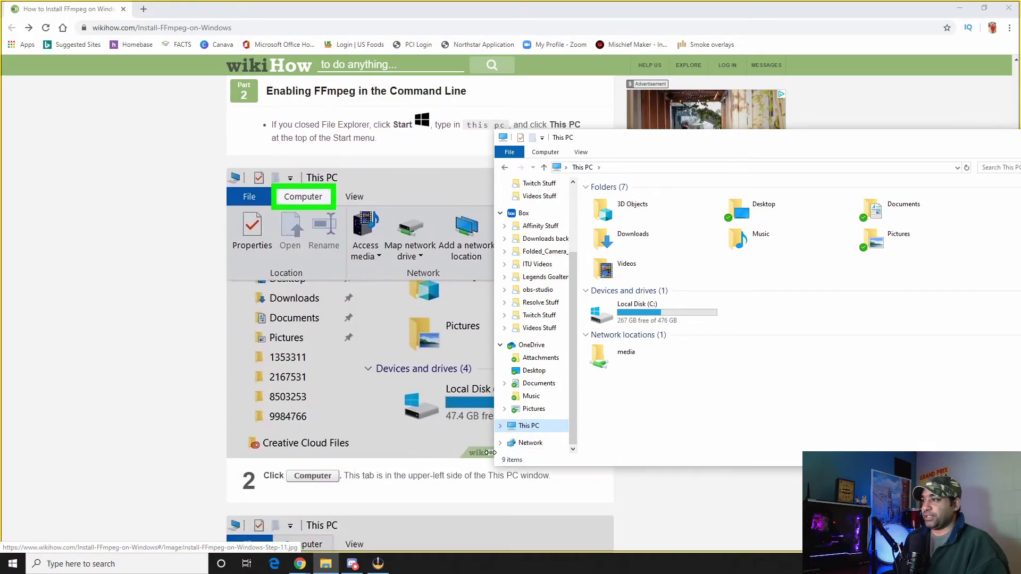
pyautogui.click(555, 152)
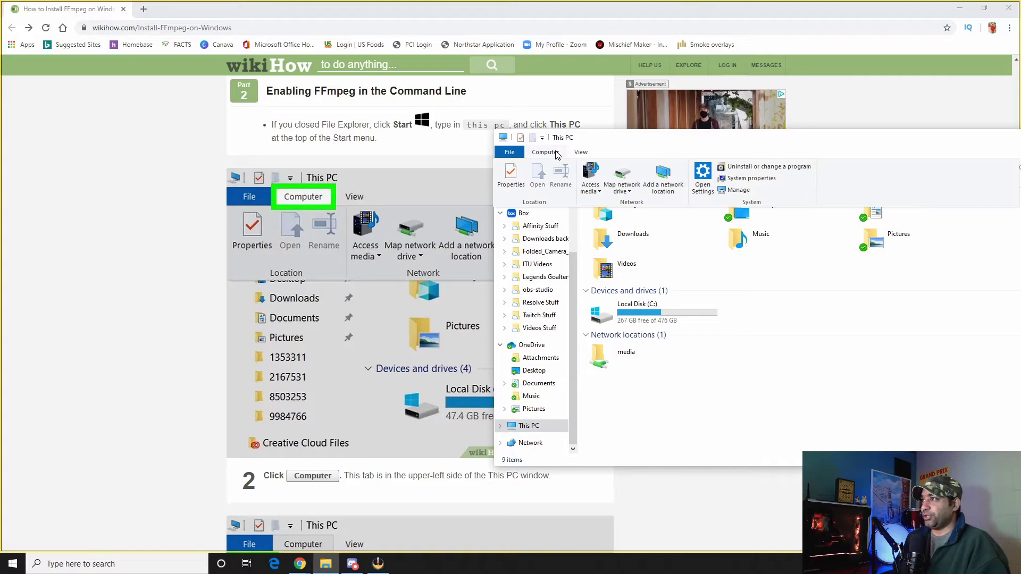
pyautogui.scroll(-4, 514, 201)
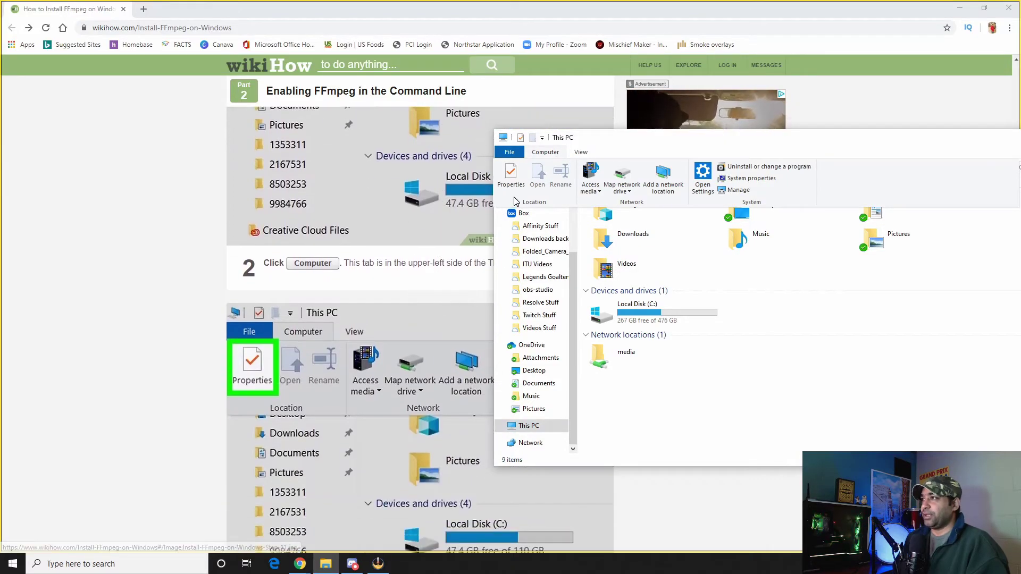
pyautogui.click(511, 175)
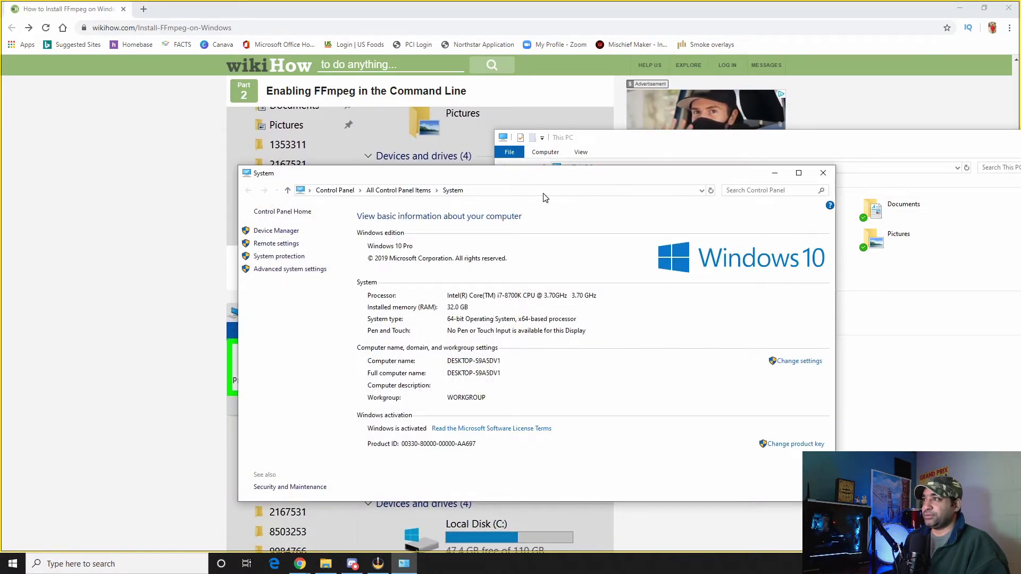
pyautogui.moveTo(544, 172); pyautogui.dragTo(815, 124)
pyautogui.scroll(-4, 327, 335)
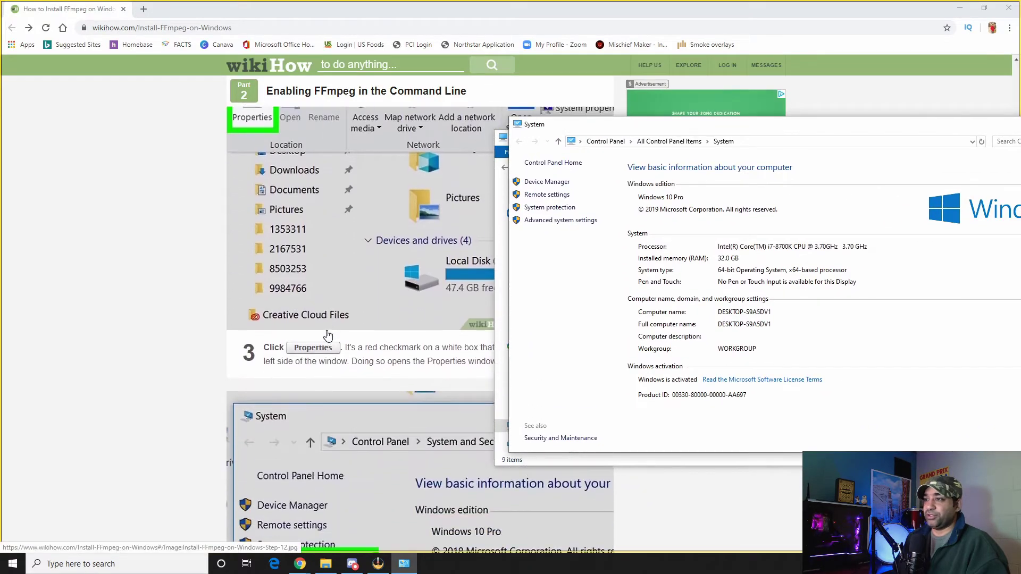
# Step: Follow steps 4 and 5 of the guide to open the Environment Variables window from Advanced system settings, placing it beside the instructions
pyautogui.scroll(-3, 327, 335)
pyautogui.click(552, 221)
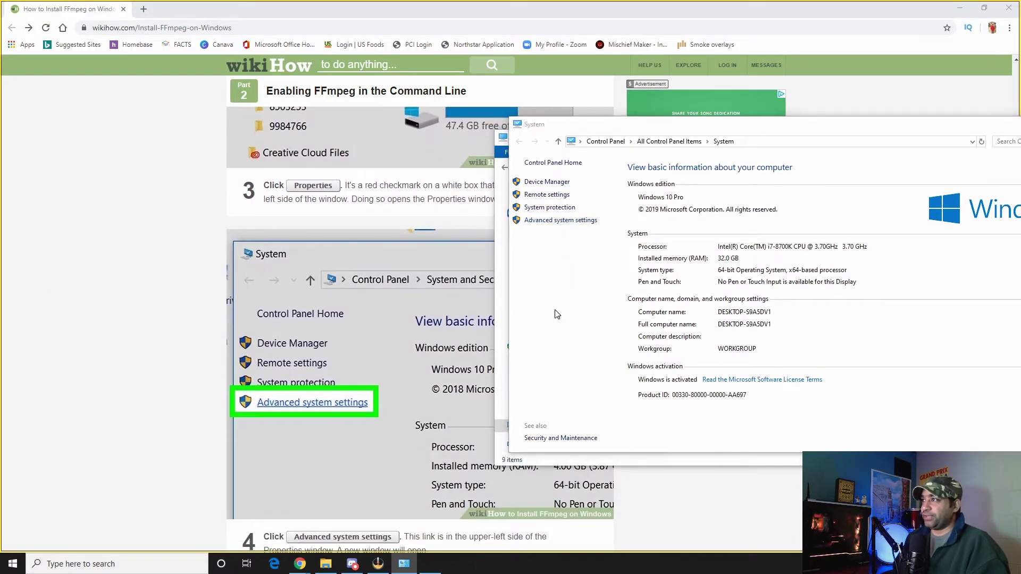
pyautogui.scroll(-5, 258, 366)
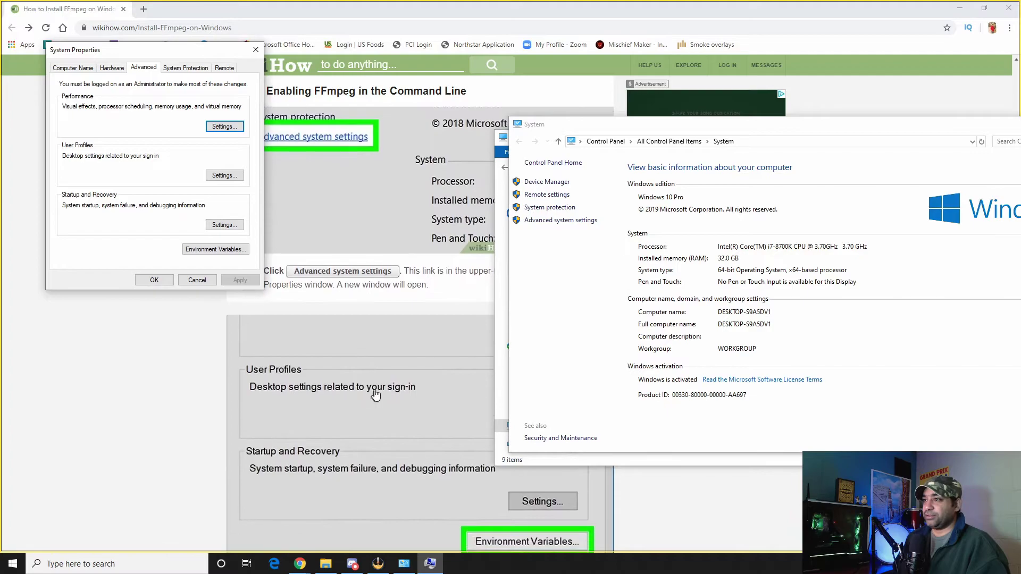
pyautogui.click(213, 250)
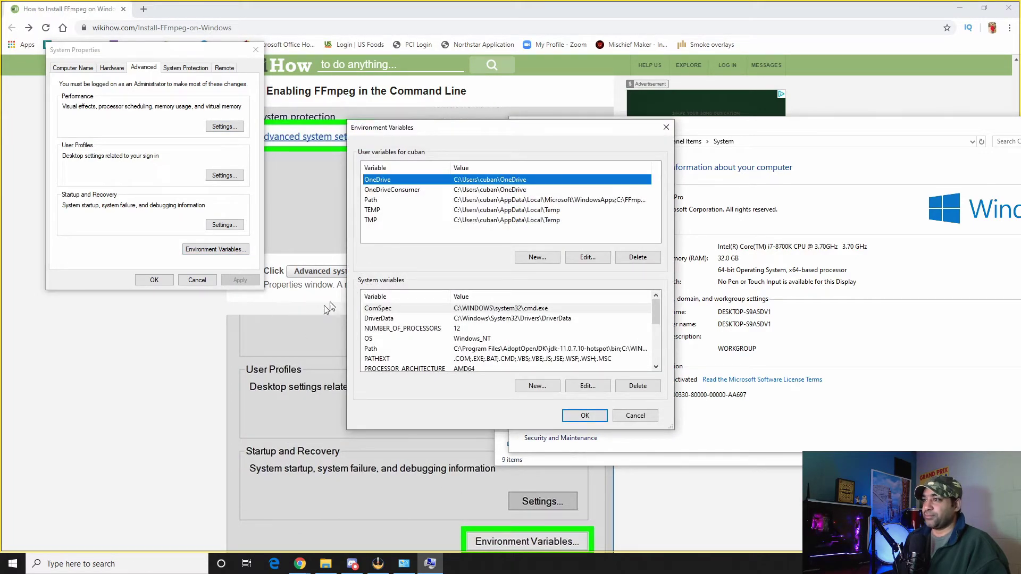
pyautogui.scroll(-3, 286, 346)
pyautogui.moveTo(491, 133); pyautogui.dragTo(662, 134)
pyautogui.scroll(-2, 353, 330)
pyautogui.scroll(-1, 353, 330)
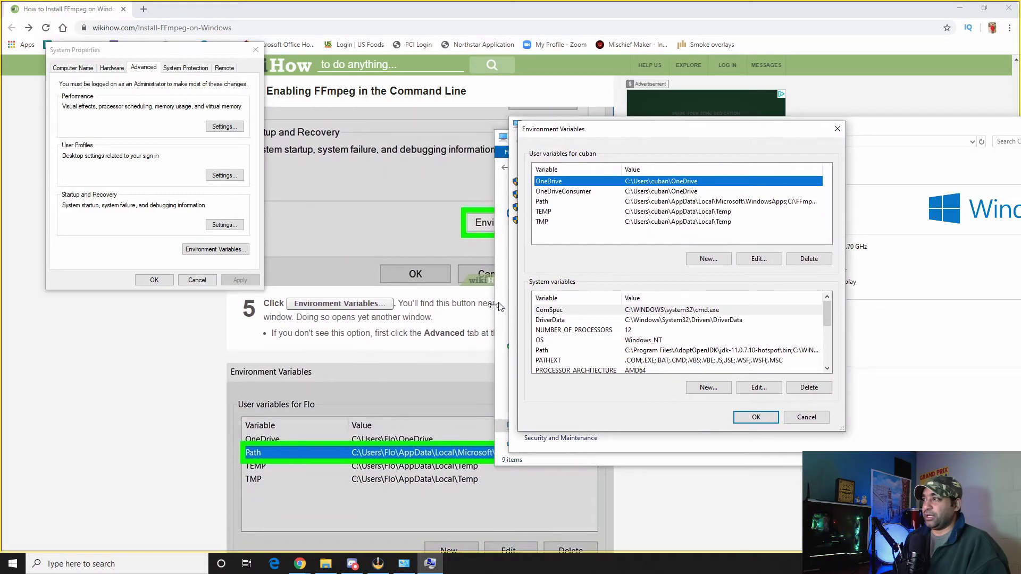
# Step: Open the user variable Path for editing beside the guide and compare its entries with steps 6 and 7
pyautogui.click(659, 204)
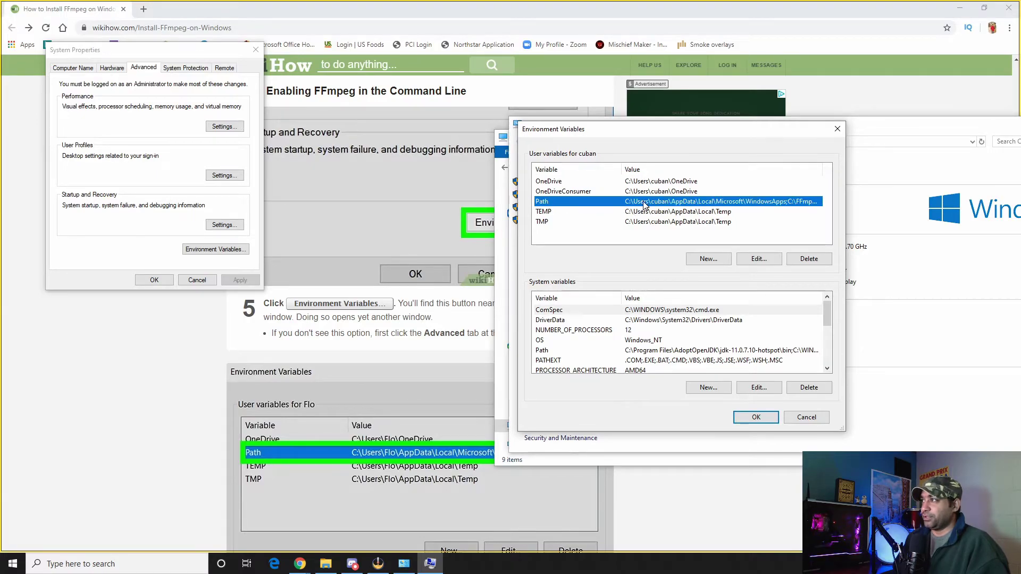
pyautogui.click(761, 260)
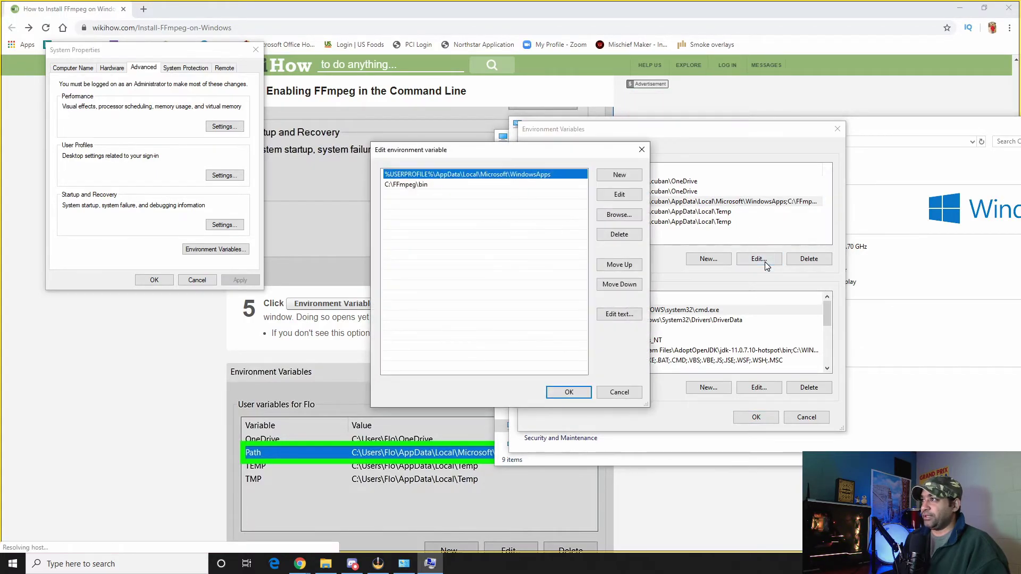
pyautogui.moveTo(469, 156); pyautogui.dragTo(661, 150)
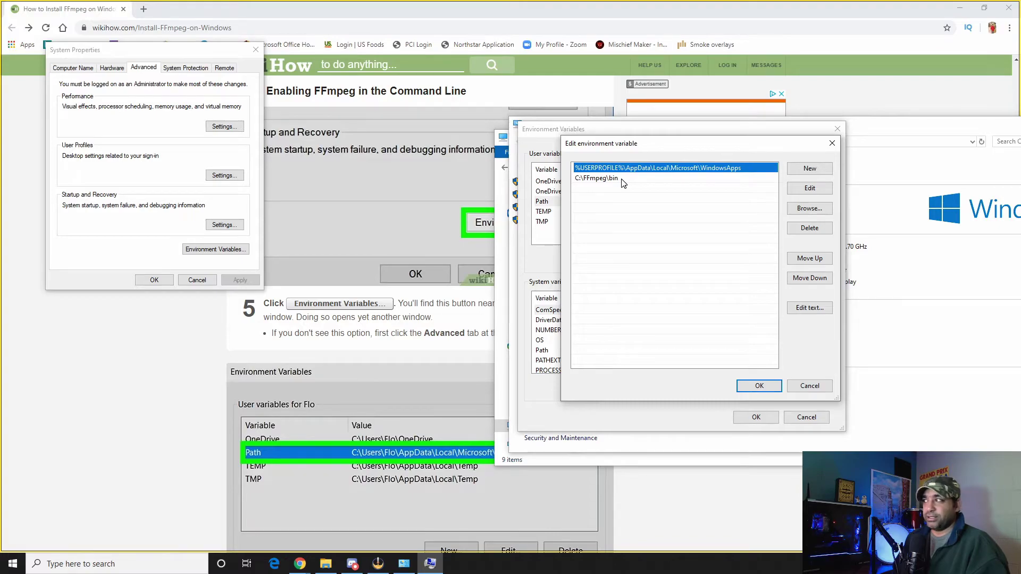
pyautogui.scroll(-5, 455, 404)
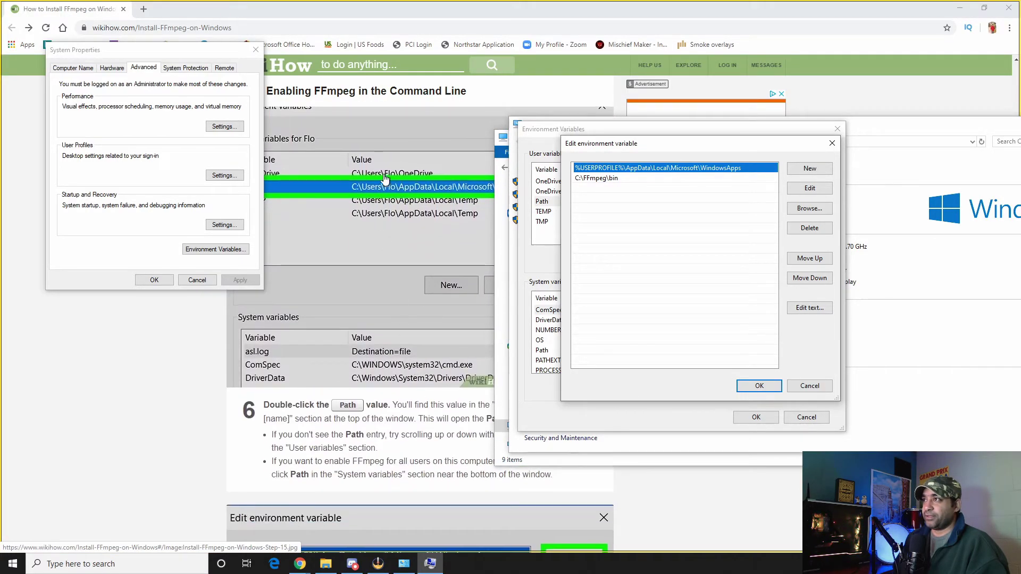
pyautogui.scroll(-3, 425, 218)
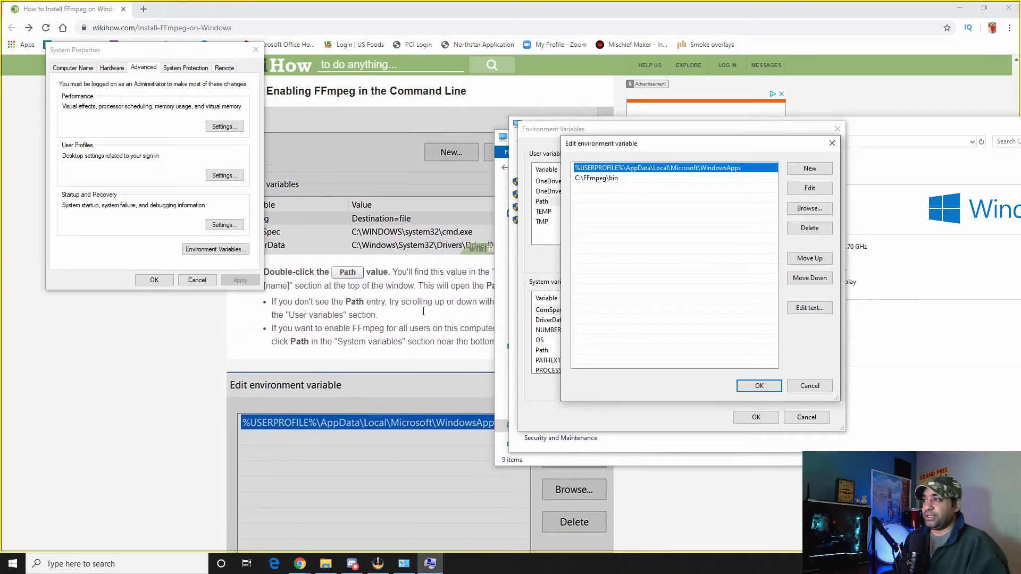
pyautogui.scroll(-5, 423, 311)
# Step: Close the environment variable, system and This PC windows, and review steps 5 to 7 of the guide
pyautogui.press('Return')
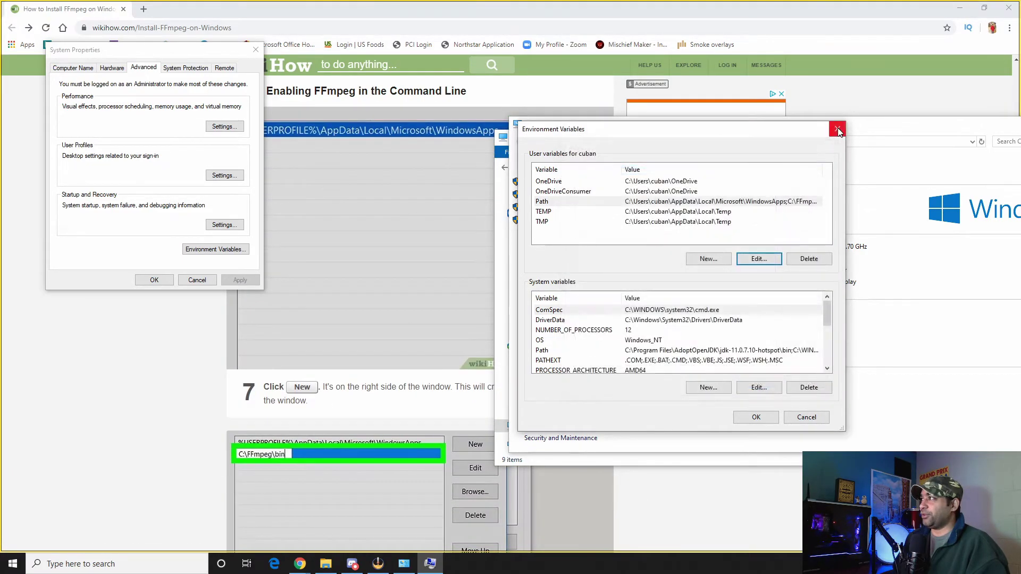
pyautogui.click(837, 130)
pyautogui.click(956, 155)
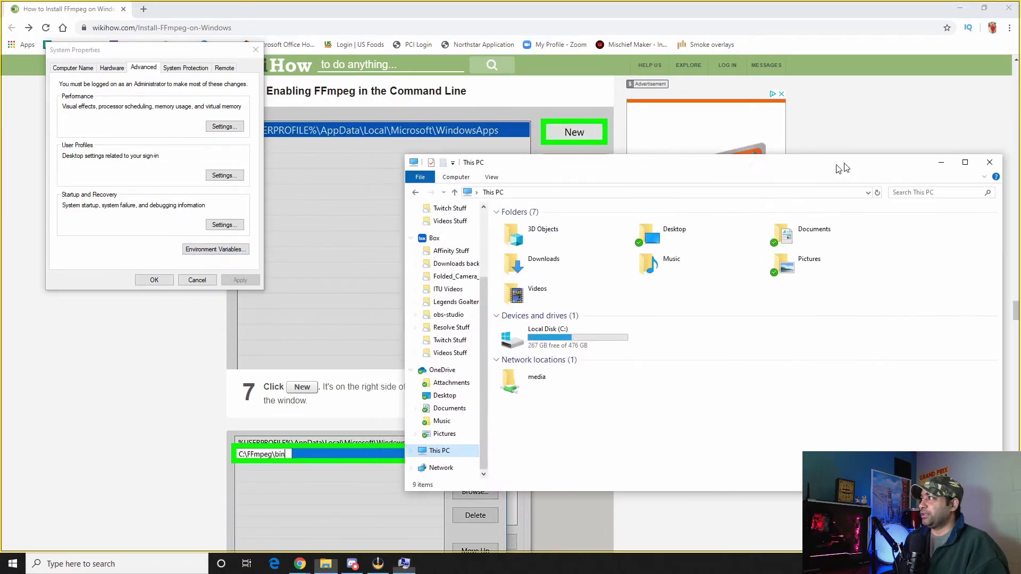
pyautogui.moveTo(839, 168); pyautogui.dragTo(759, 175)
pyautogui.click(909, 168)
pyautogui.click(253, 47)
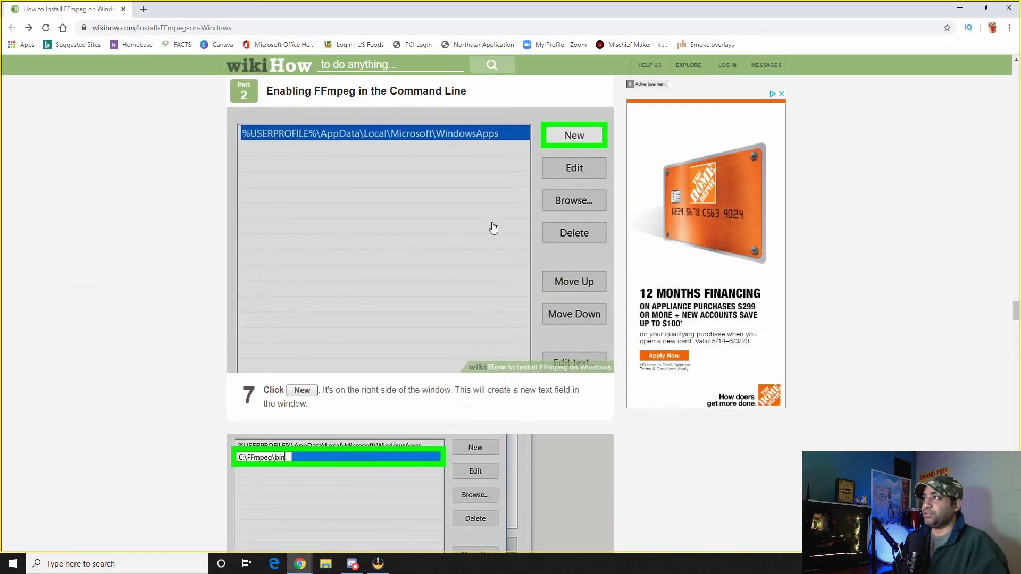
pyautogui.scroll(3, 492, 228)
pyautogui.scroll(7, 576, 301)
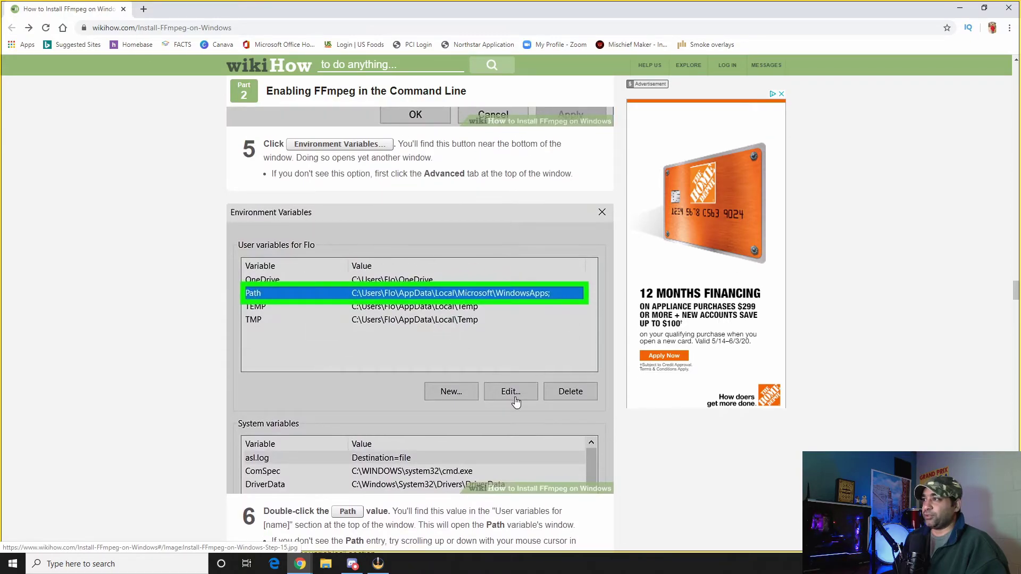
pyautogui.scroll(-5, 515, 402)
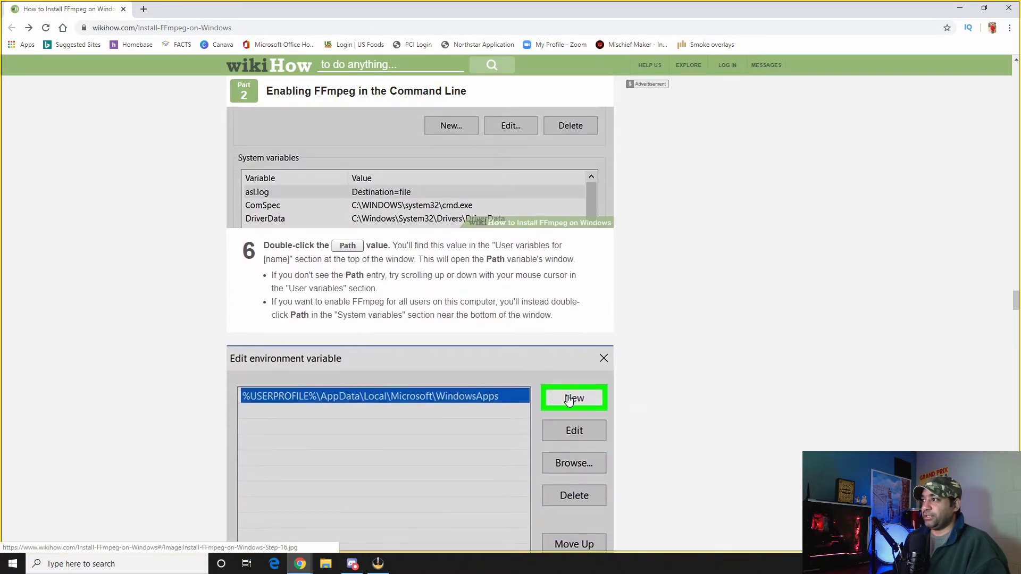
pyautogui.scroll(-6, 569, 400)
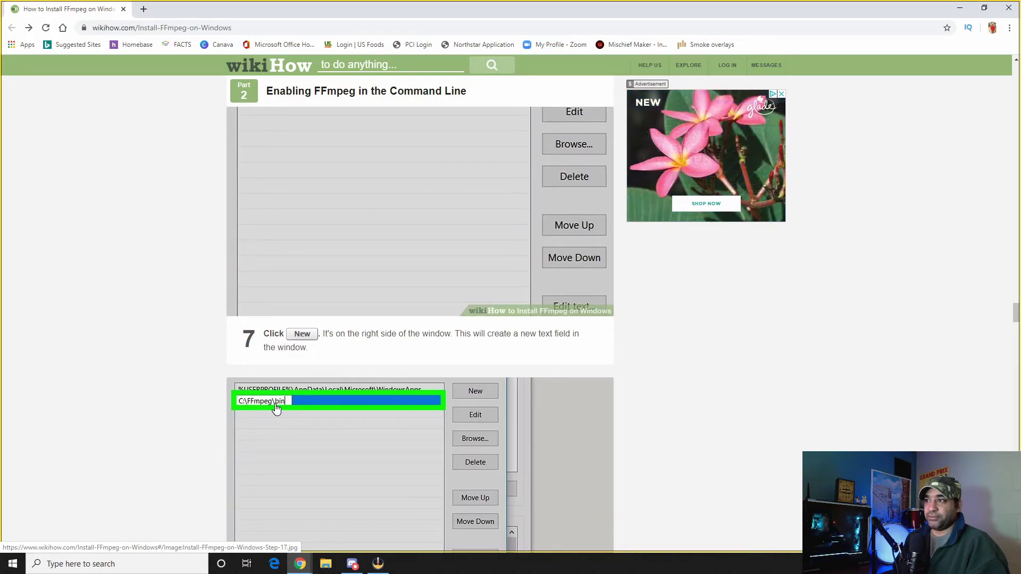
# Step: Browse to the bin folder inside FFmpeg on Local Disk (C:), show its full path C:\FFmpeg\bin, and close File Explorer
pyautogui.press('super+e')
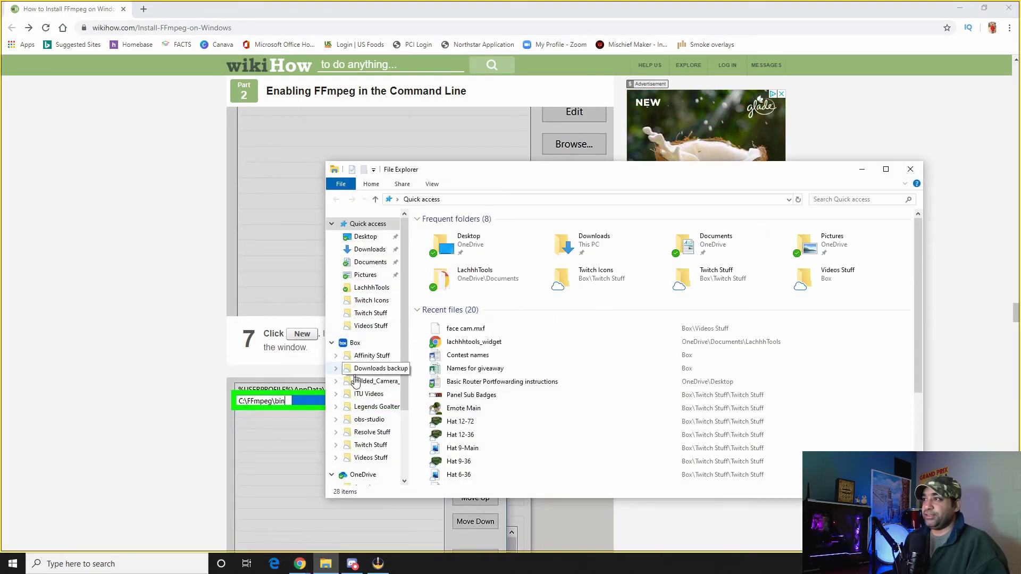
pyautogui.scroll(-3, 375, 447)
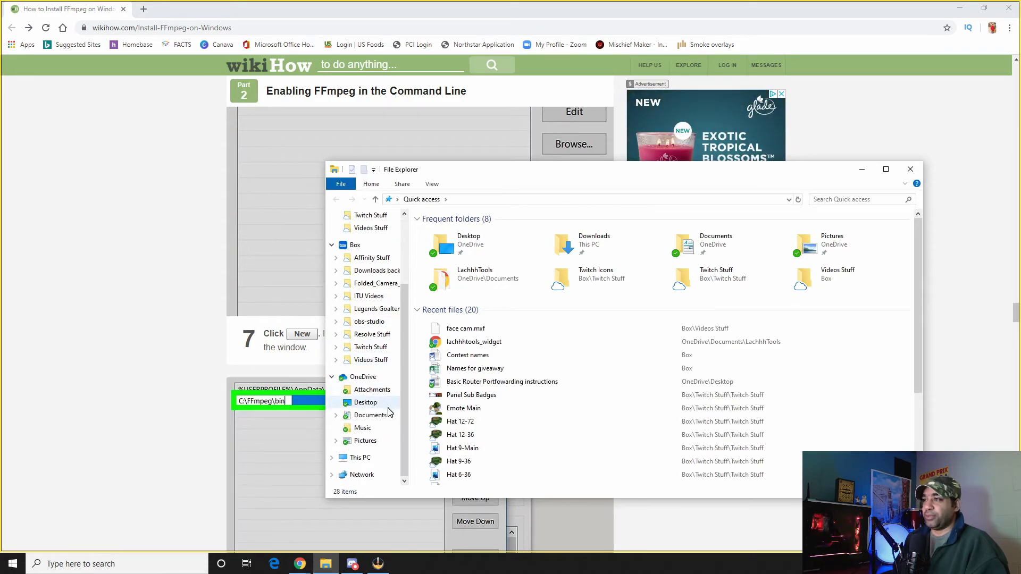
pyautogui.click(367, 458)
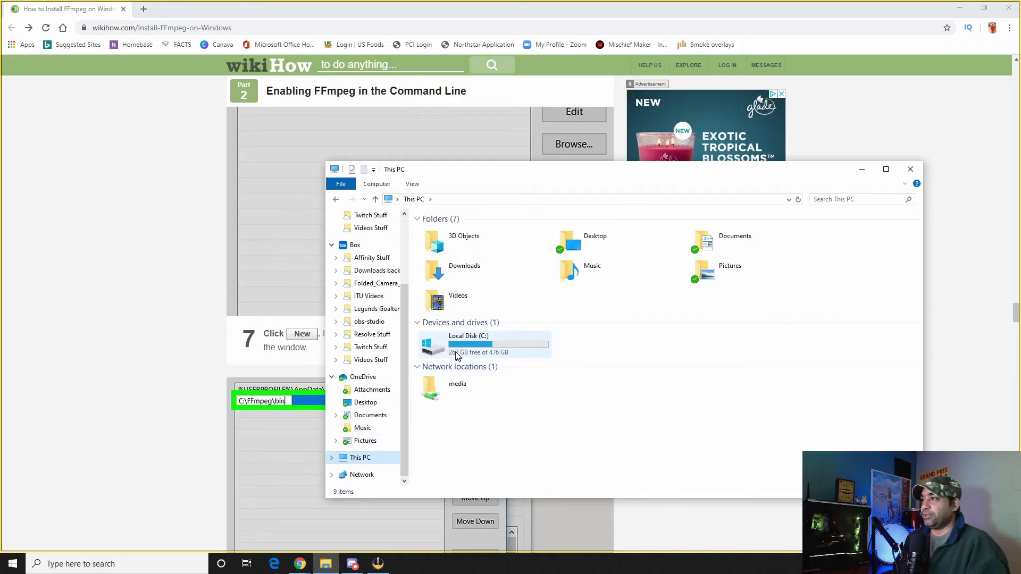
pyautogui.click(439, 350)
pyautogui.doubleClick(439, 350)
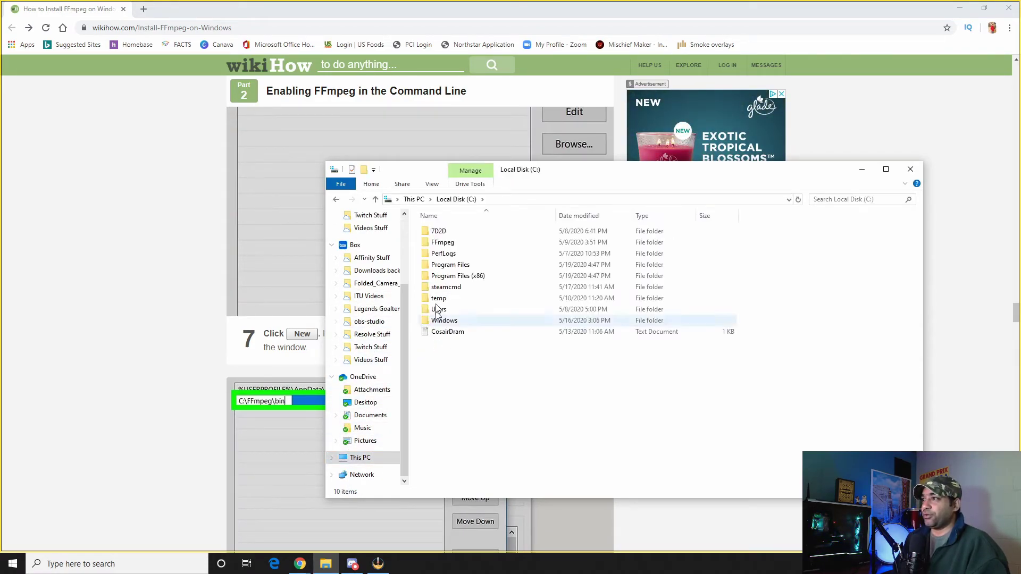
pyautogui.click(448, 246)
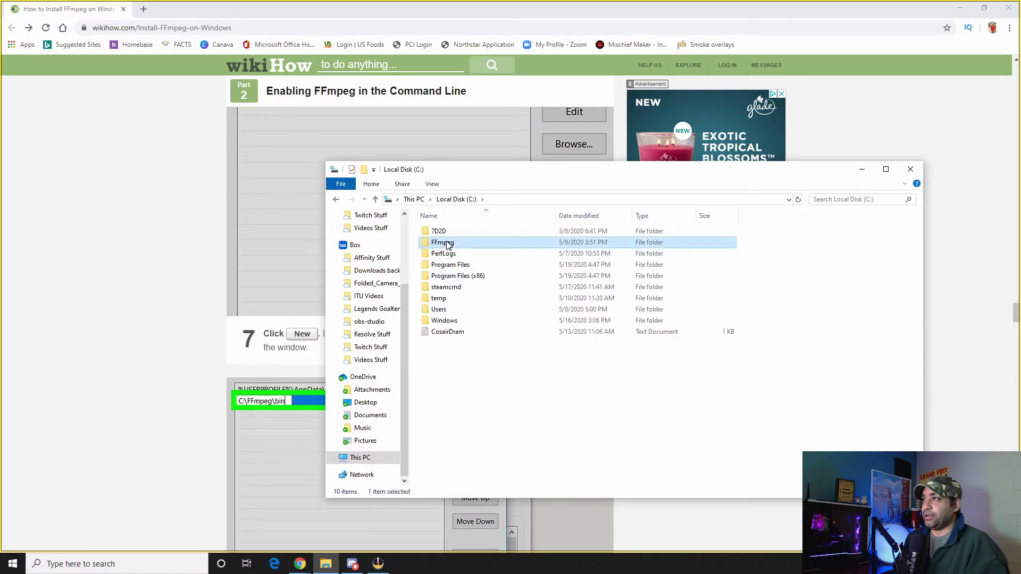
pyautogui.doubleClick(449, 244)
pyautogui.click(438, 233)
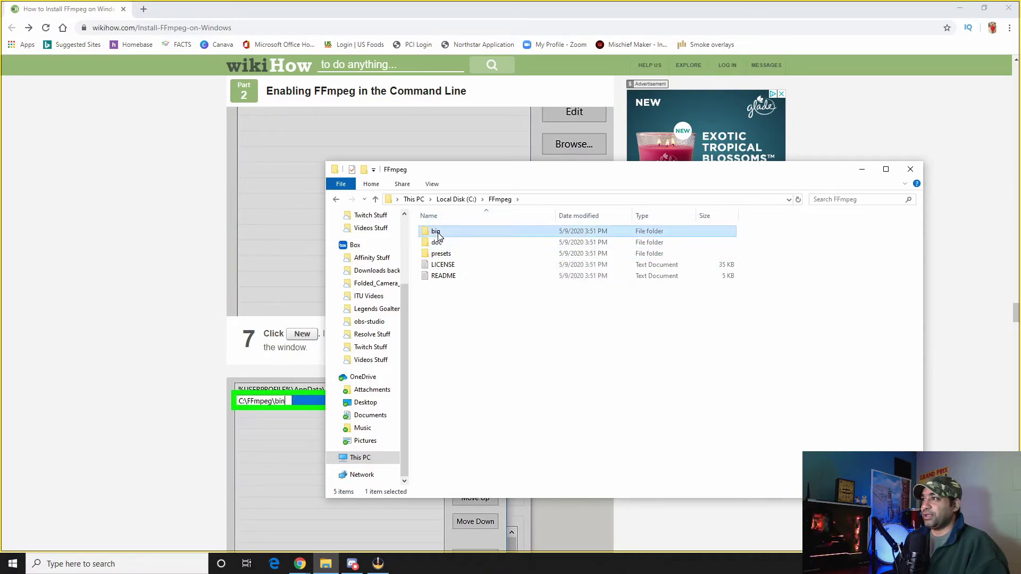
pyautogui.doubleClick(436, 233)
pyautogui.click(580, 200)
pyautogui.click(453, 198)
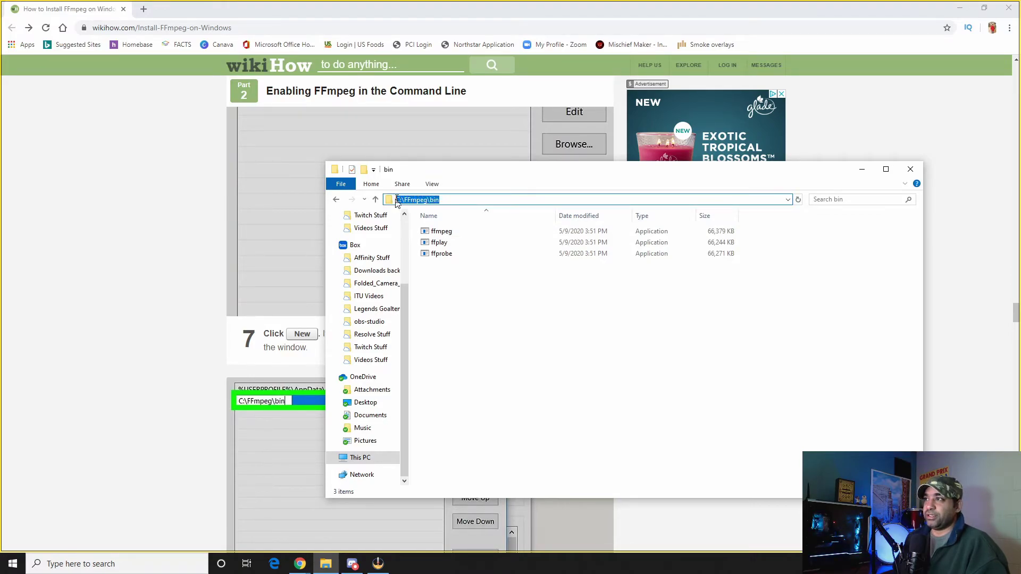
pyautogui.click(485, 319)
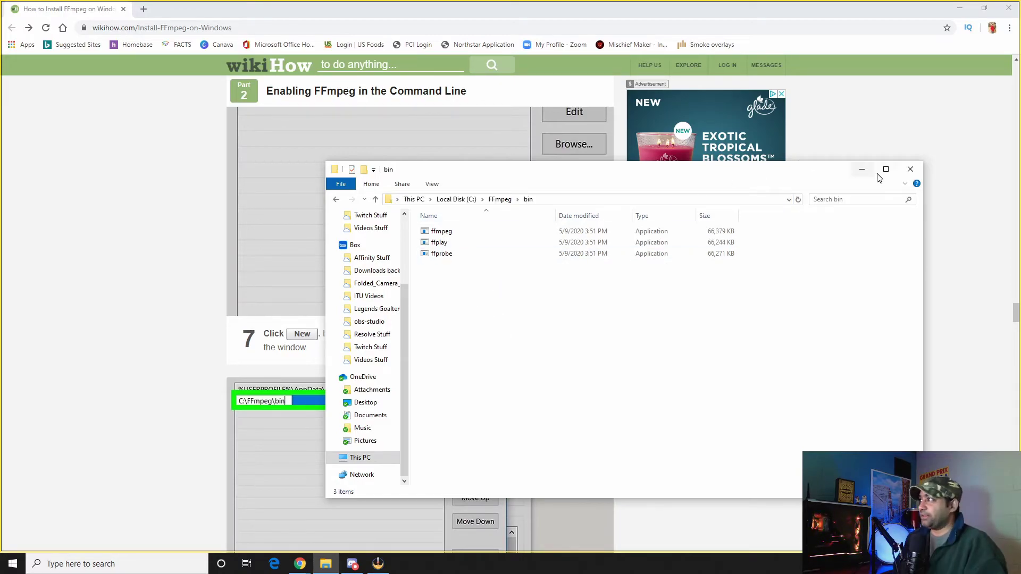
pyautogui.click(910, 170)
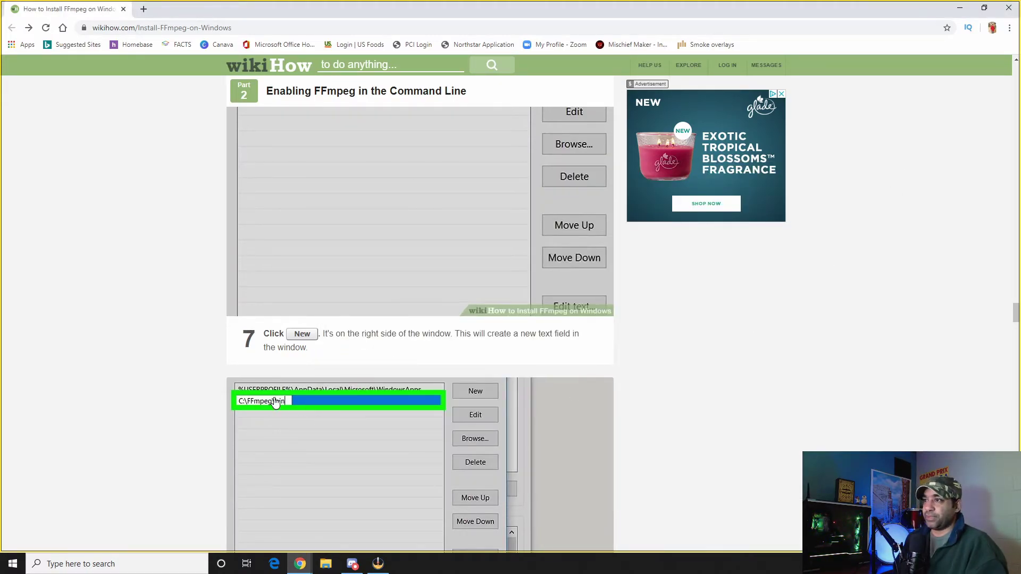
# Step: Read steps 8 and 9 on entering the FFmpeg path and Part 3's instructions for testing FFmpeg with ffmpeg -version
pyautogui.scroll(-3, 373, 406)
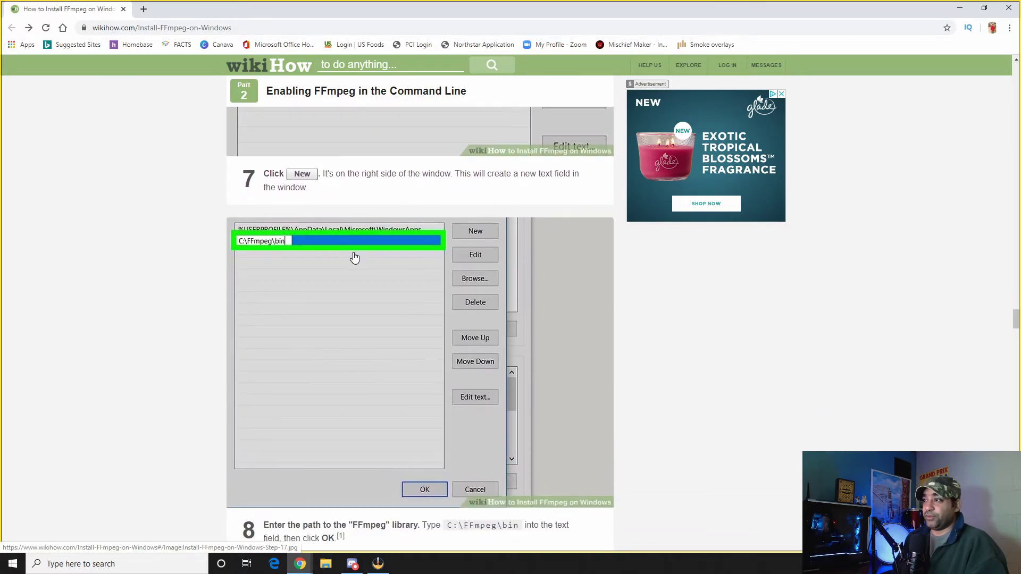
pyautogui.scroll(-6, 354, 257)
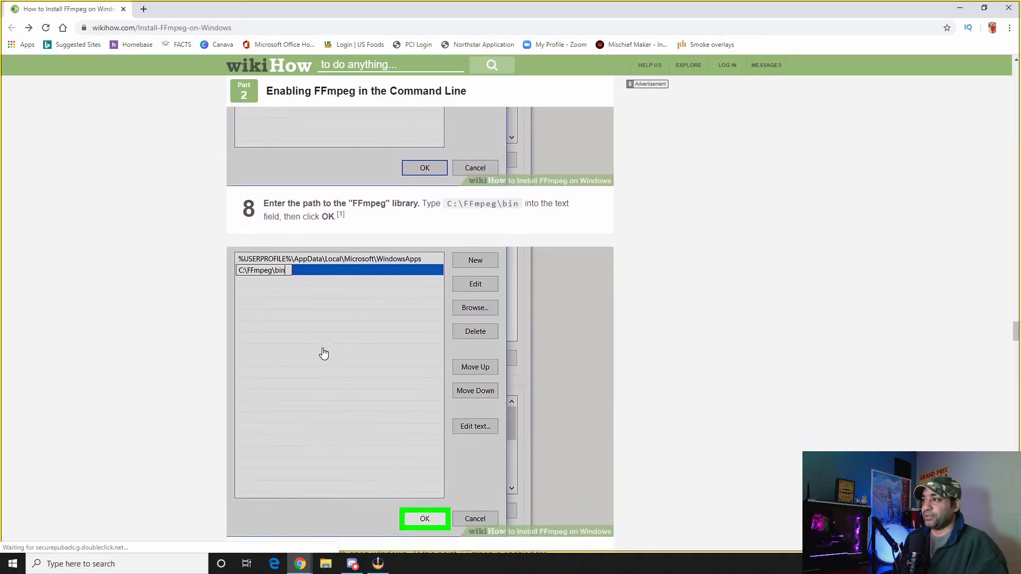
pyautogui.scroll(-2, 324, 353)
pyautogui.scroll(-6, 433, 414)
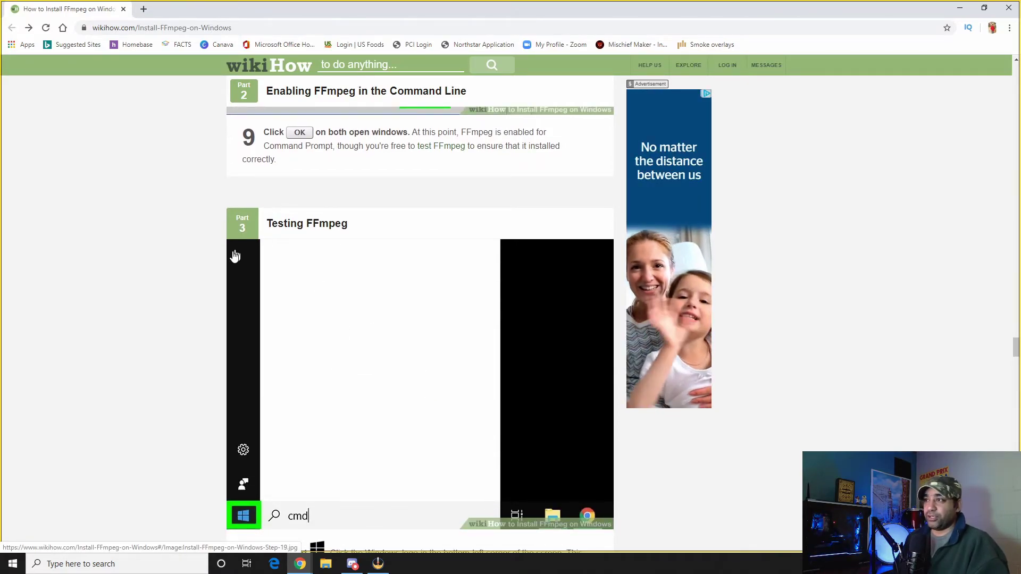
pyautogui.scroll(-3, 371, 410)
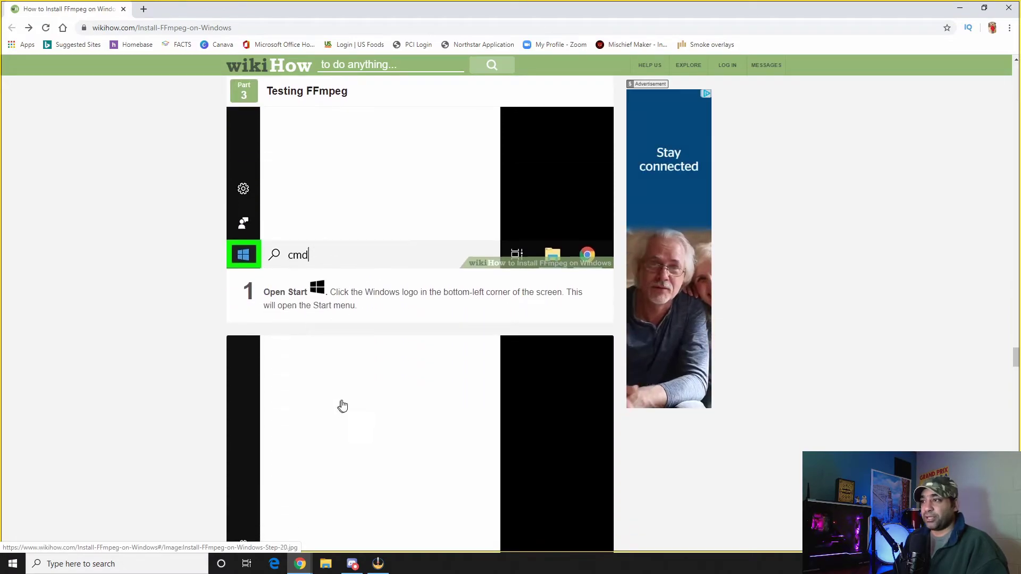
pyautogui.scroll(-7, 342, 405)
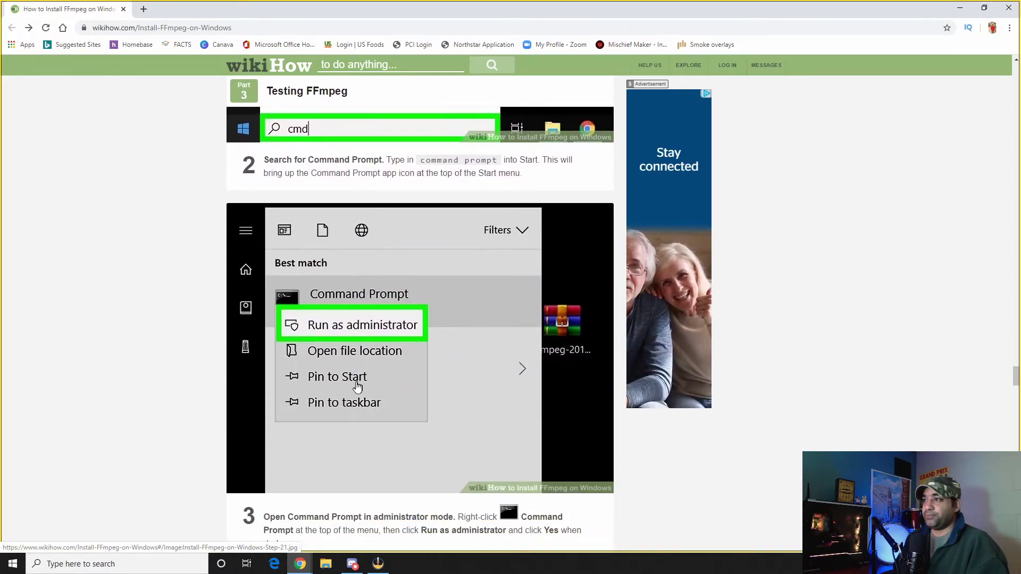
pyautogui.scroll(-5, 367, 405)
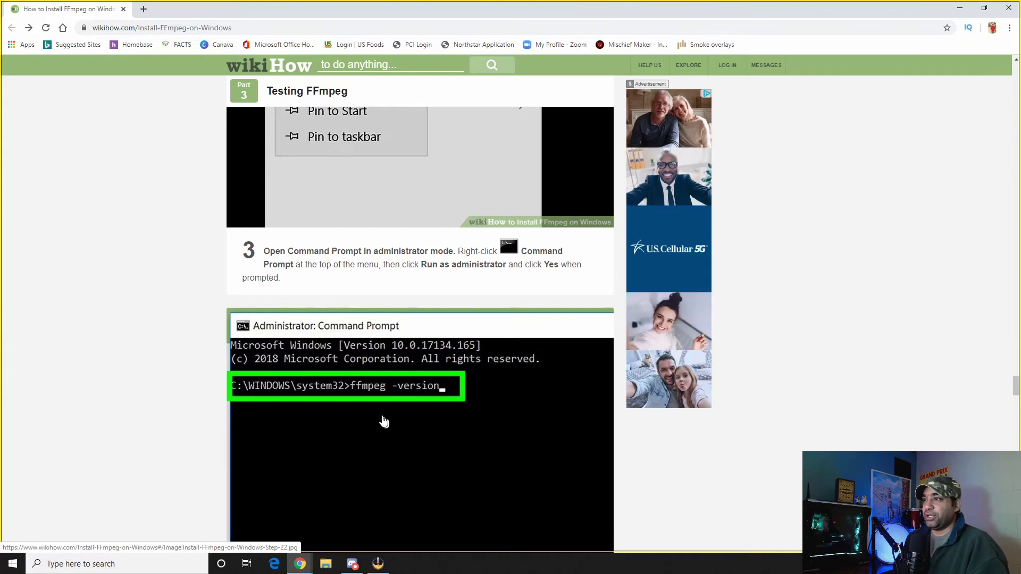
pyautogui.scroll(-2, 346, 331)
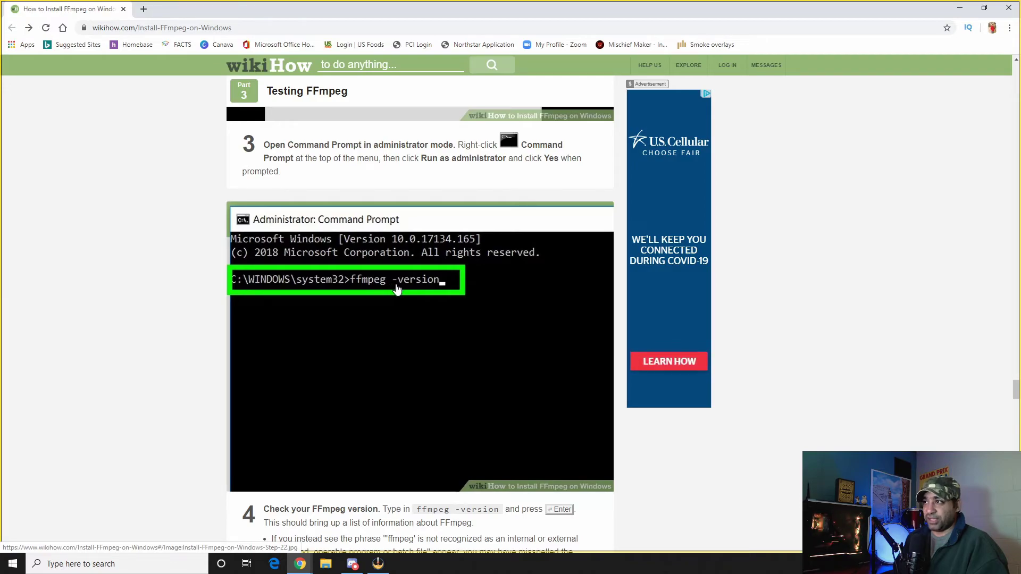
pyautogui.scroll(-1, 452, 307)
pyautogui.scroll(-1, 452, 307)
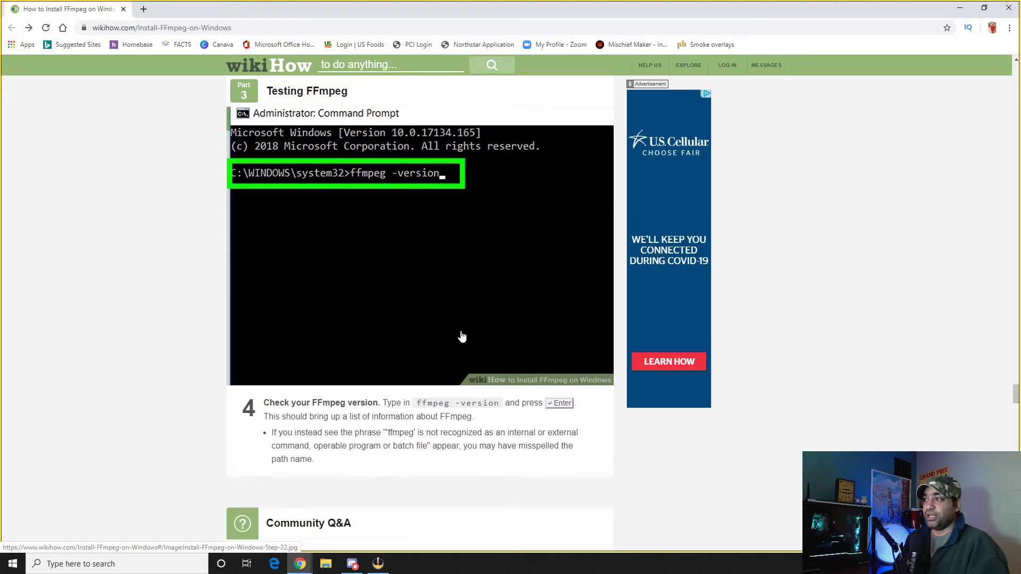
# Step: Search Windows for cmd to open Command Prompt, and place its window beside step 4 of the guide
pyautogui.click(131, 564)
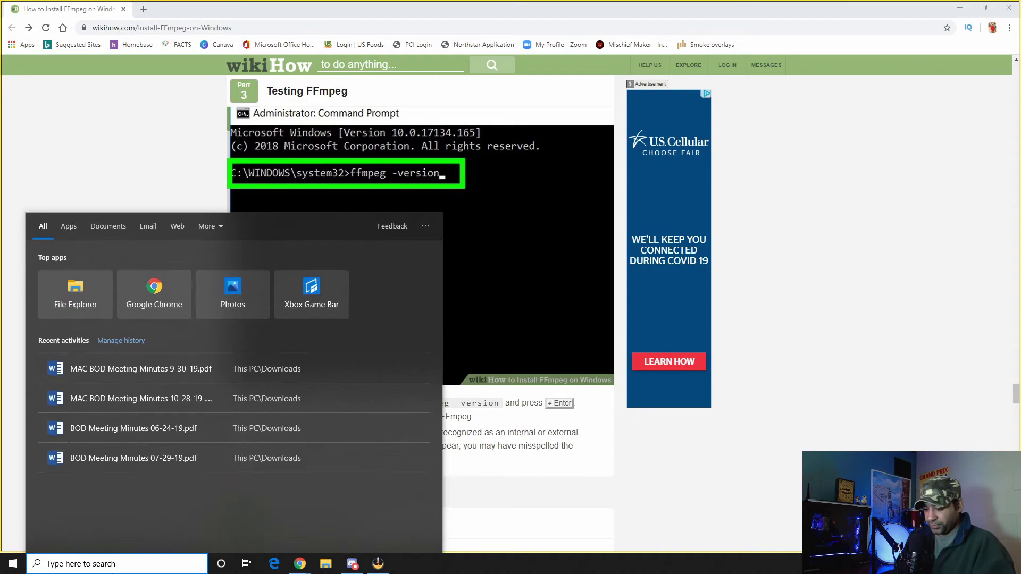
pyautogui.write('cmd')
pyautogui.press('Return')
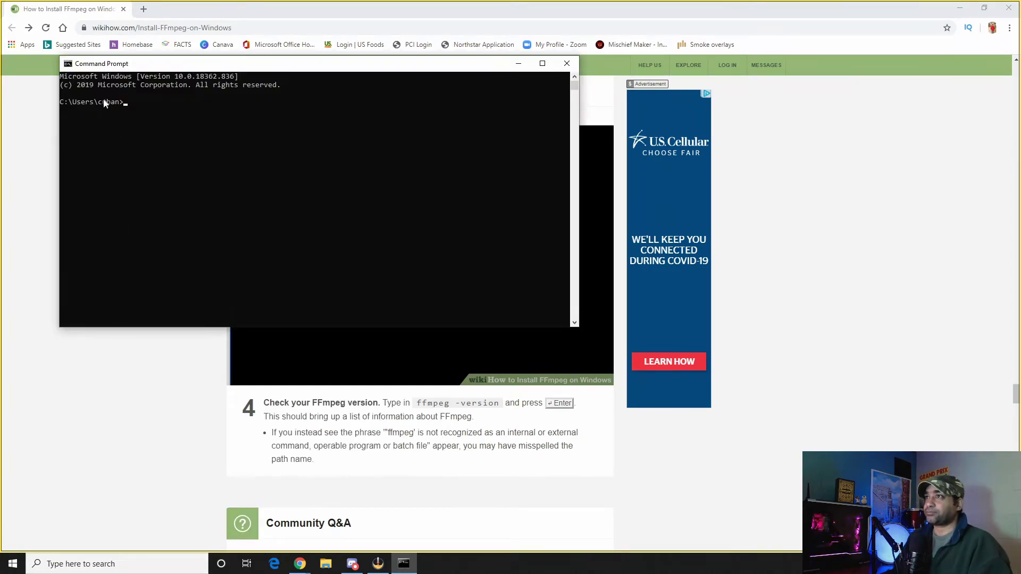
pyautogui.moveTo(315, 68); pyautogui.dragTo(754, 123)
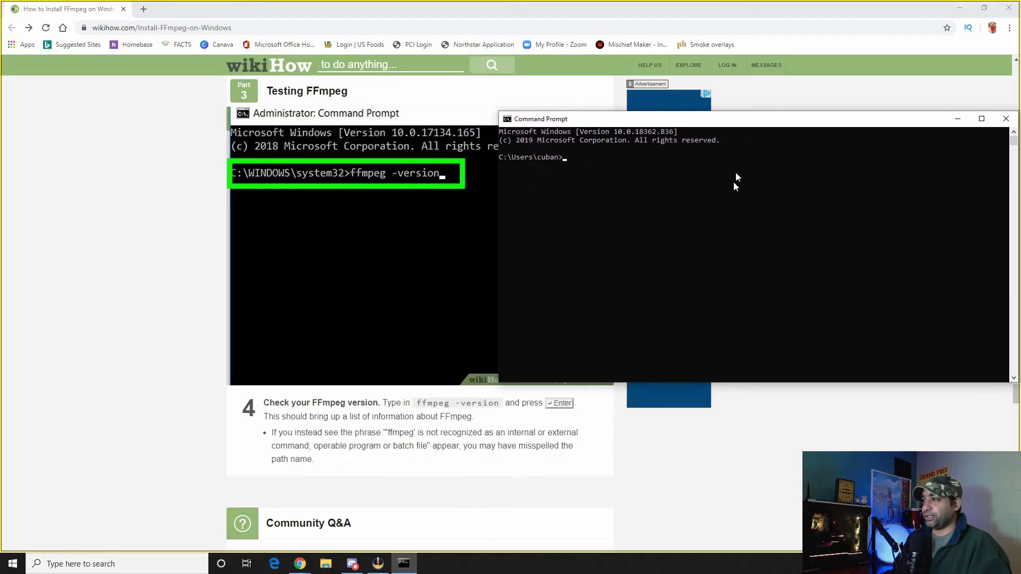
# Step: Run ffmpeg -version in Command Prompt to check the FFmpeg installation, and close the Command Prompt window
pyautogui.moveTo(417, 403); pyautogui.dragTo(500, 403)
pyautogui.click(403, 563)
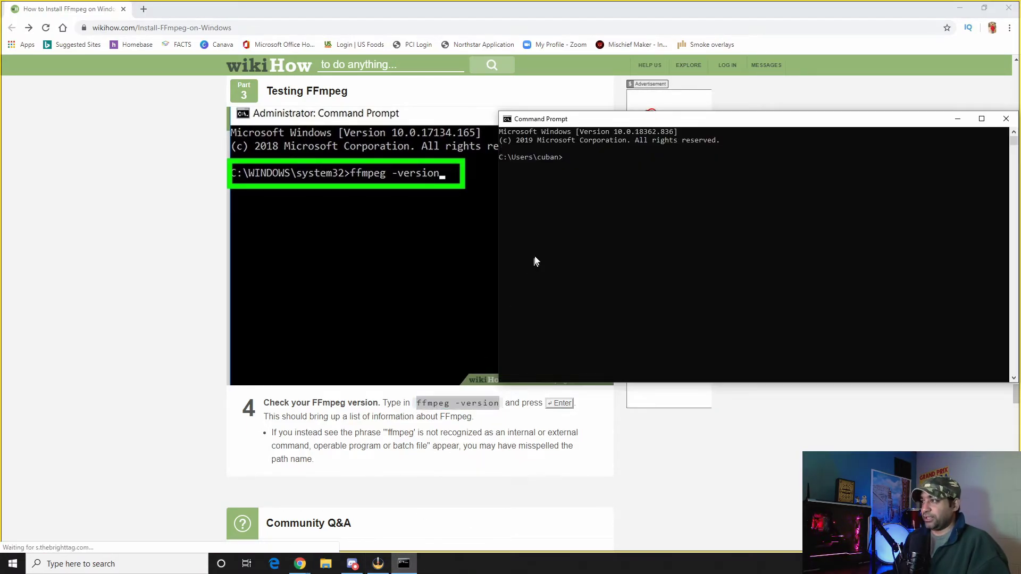
pyautogui.click(585, 165)
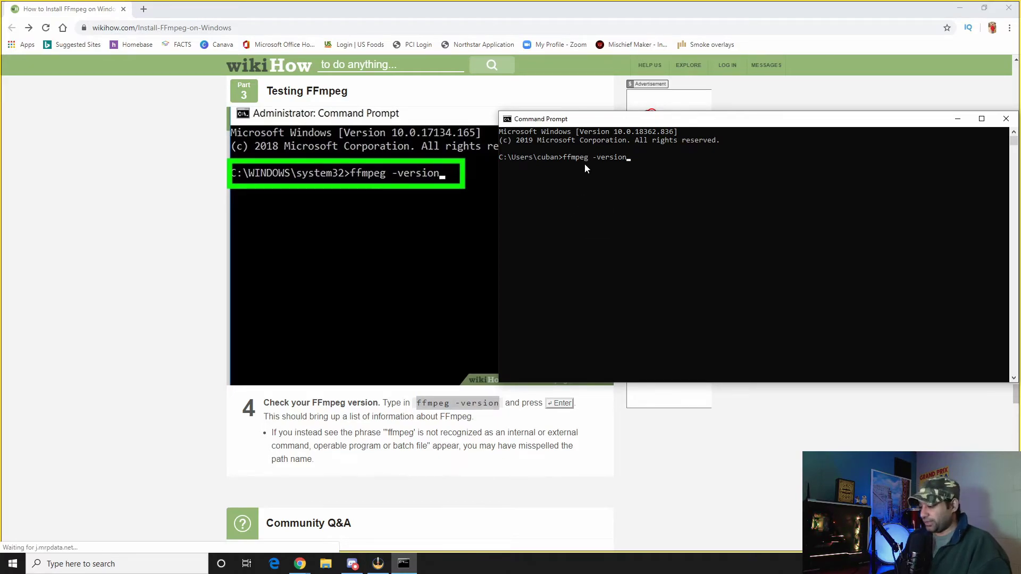
pyautogui.press('Return')
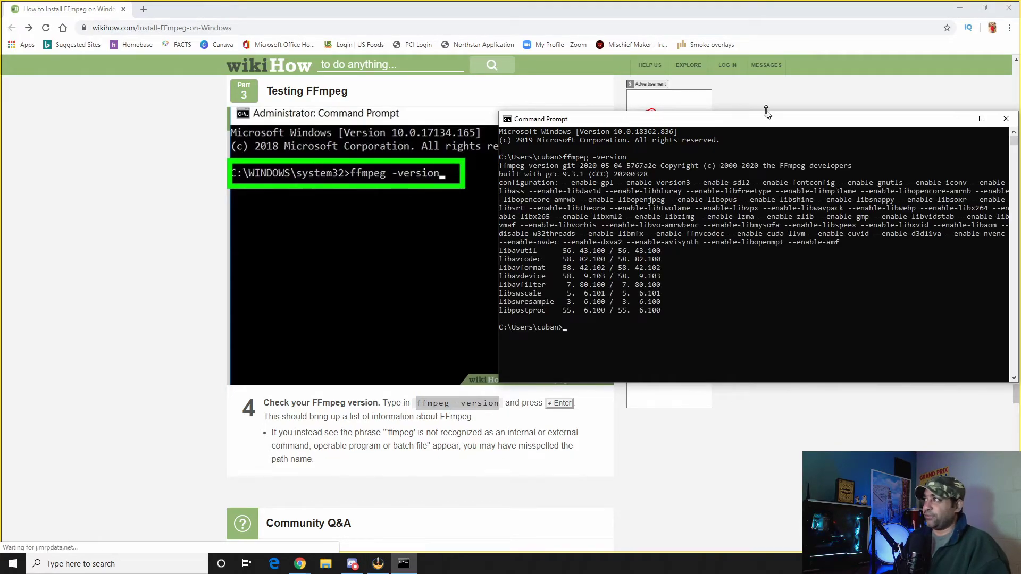
pyautogui.moveTo(766, 116); pyautogui.dragTo(689, 143)
pyautogui.click(928, 140)
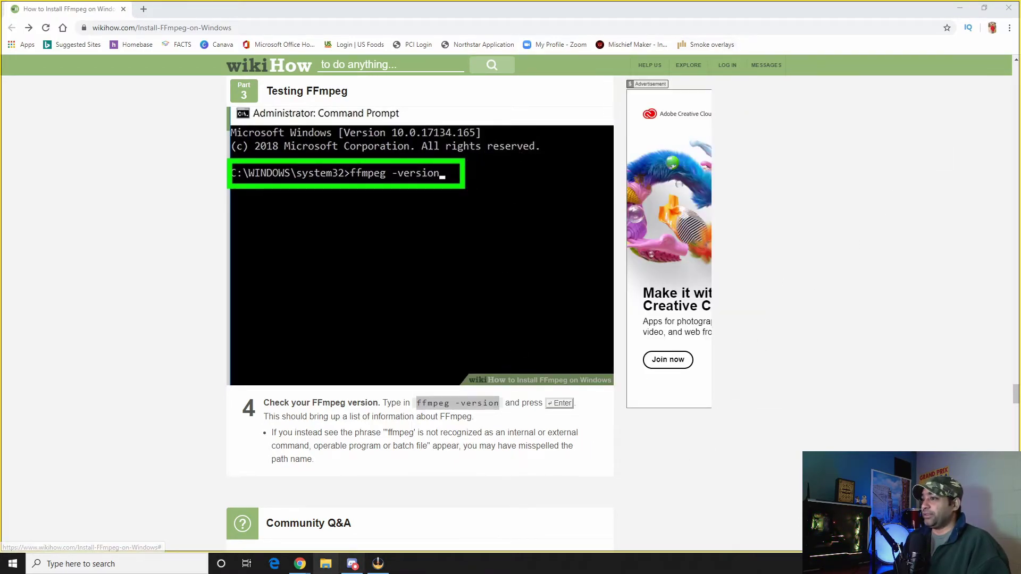
# Step: Open the Videos Stuff folder in Box in File Explorer and point out the MovToWebm batch file and the face cam tutorial MOV file
pyautogui.click(326, 564)
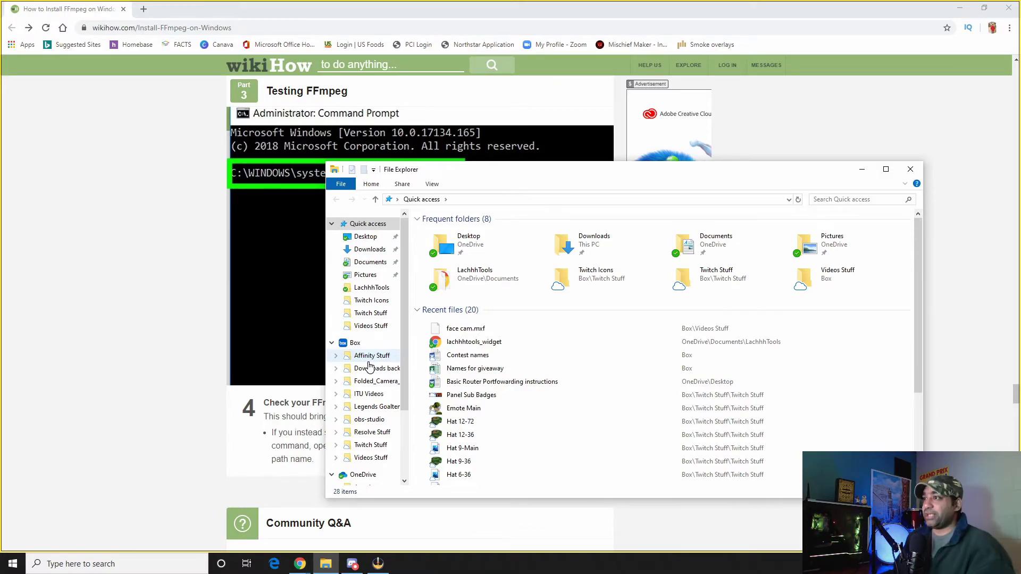
pyautogui.click(370, 457)
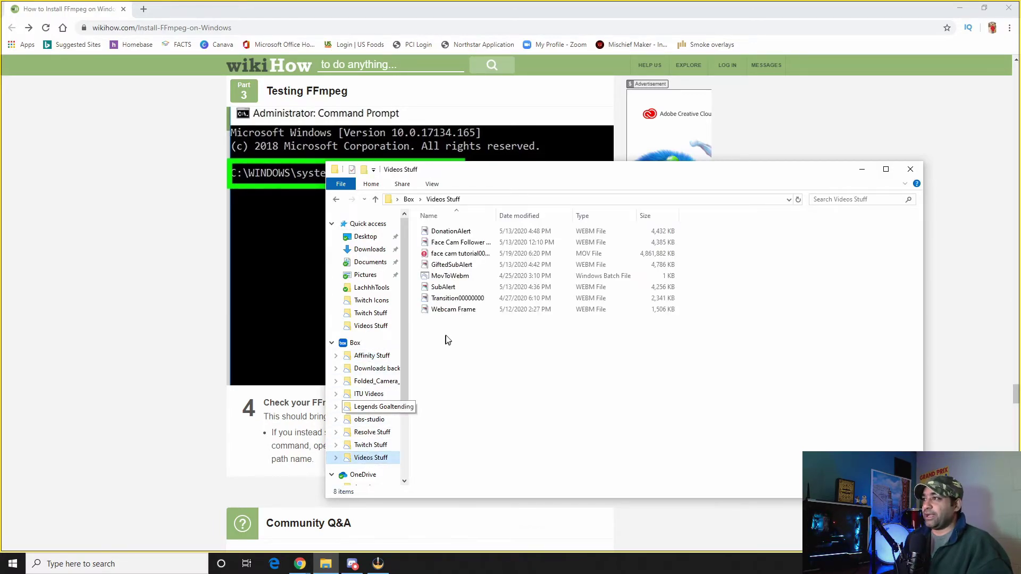
pyautogui.click(445, 277)
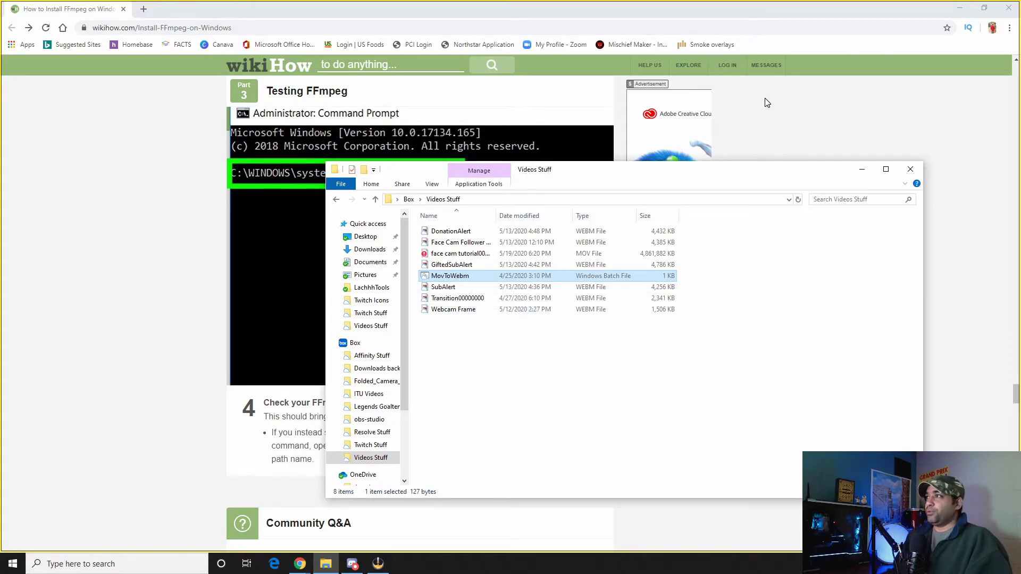
pyautogui.moveTo(574, 170); pyautogui.dragTo(427, 133)
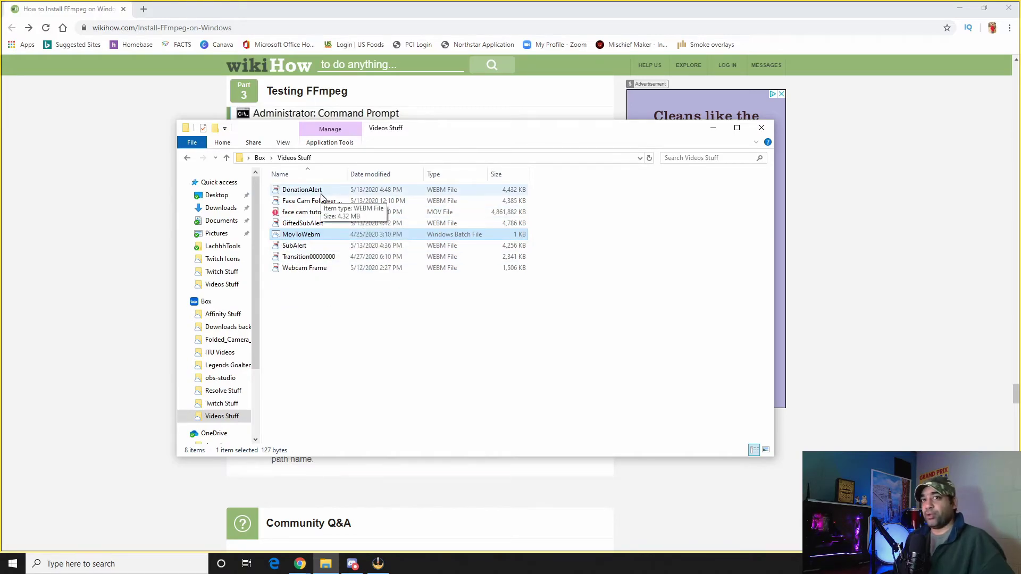
pyautogui.click(311, 212)
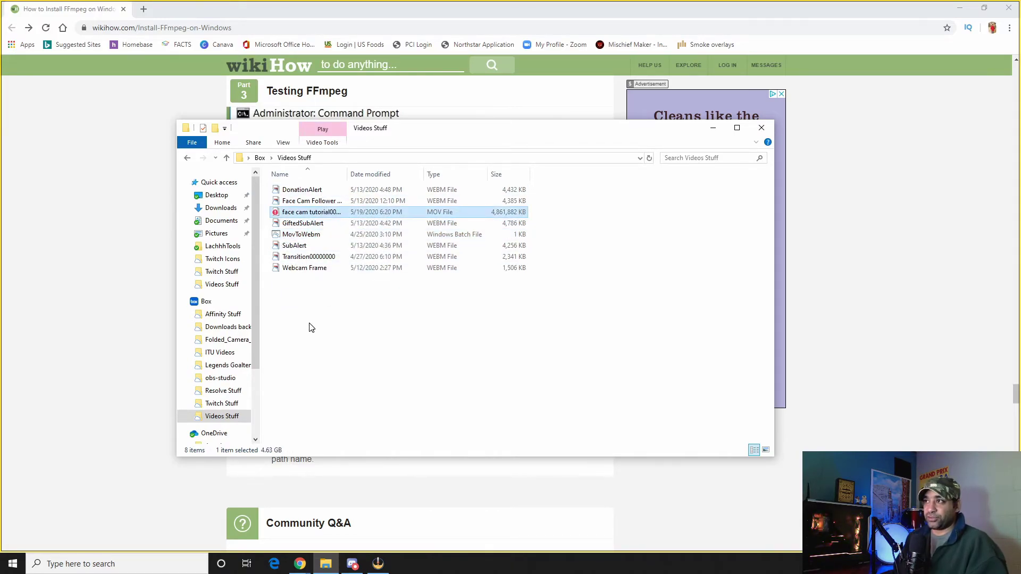
# Step: Run the MovToWebm batch file to convert the face cam tutorial MOV to WebM, and select the converted file
pyautogui.doubleClick(303, 234)
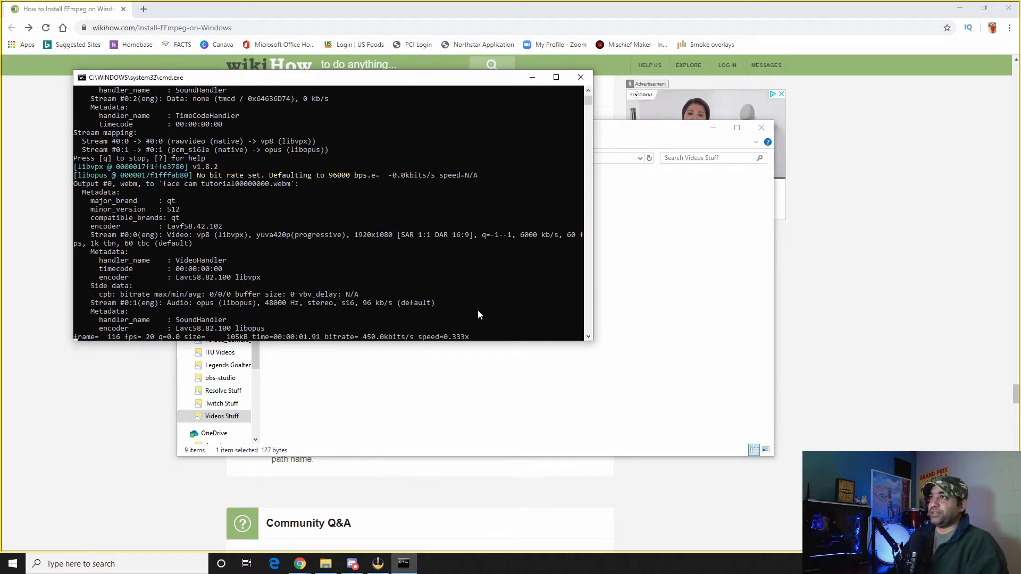
pyautogui.moveTo(326, 85); pyautogui.dragTo(800, 142)
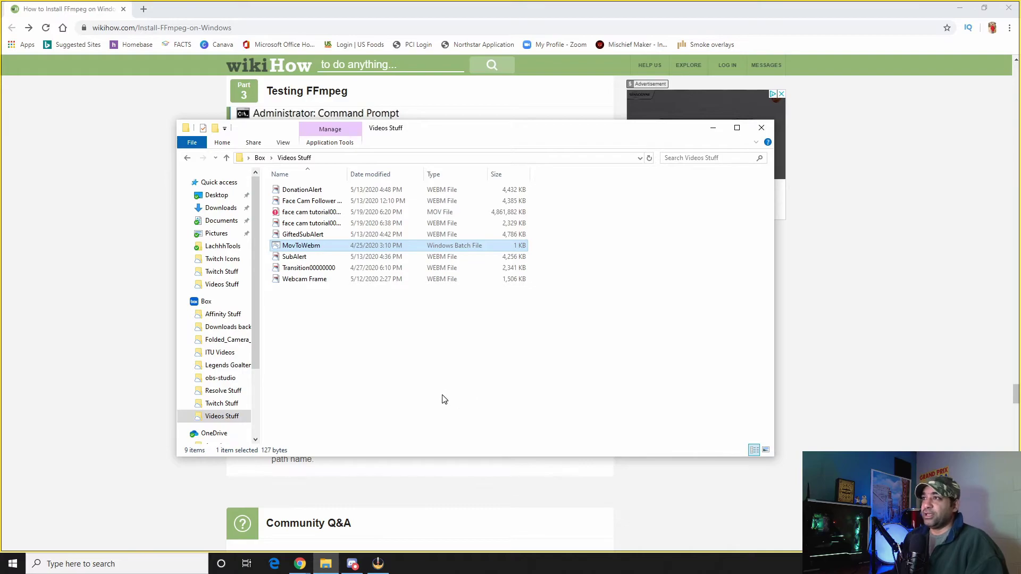
pyautogui.click(325, 226)
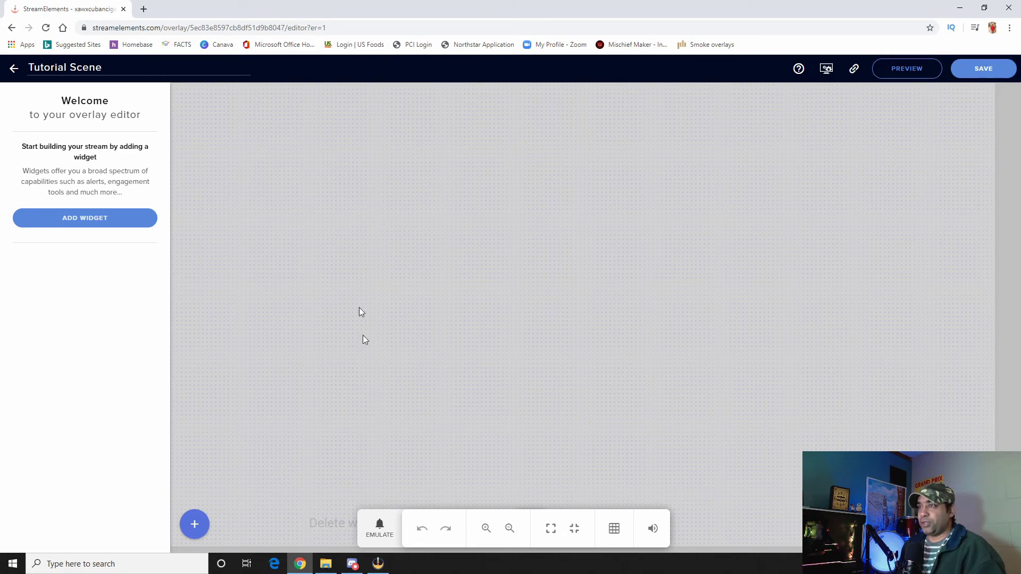
# Step: Add a static/custom Video widget to the Tutorial Scene overlay
pyautogui.click(196, 525)
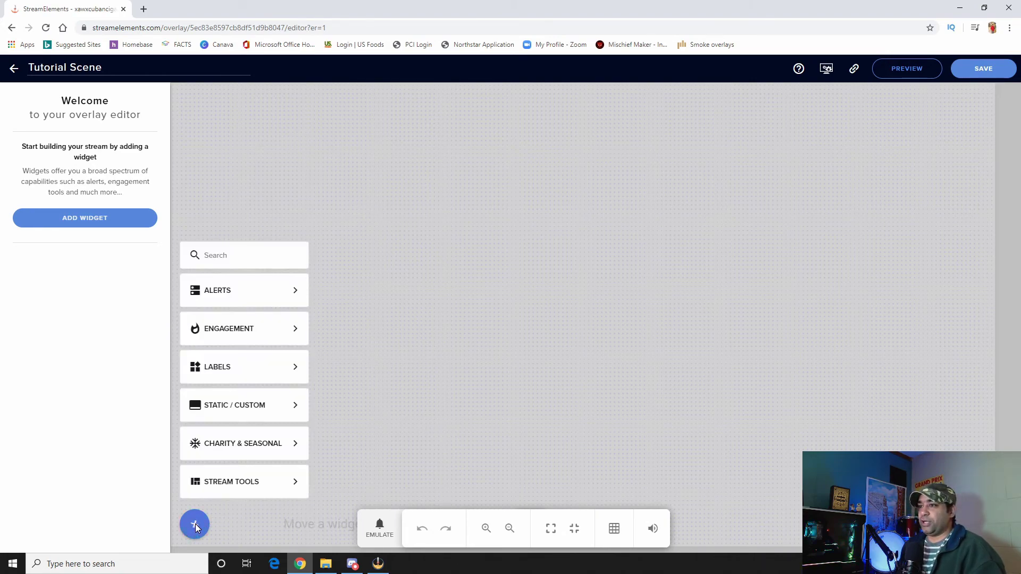
pyautogui.moveTo(237, 406)
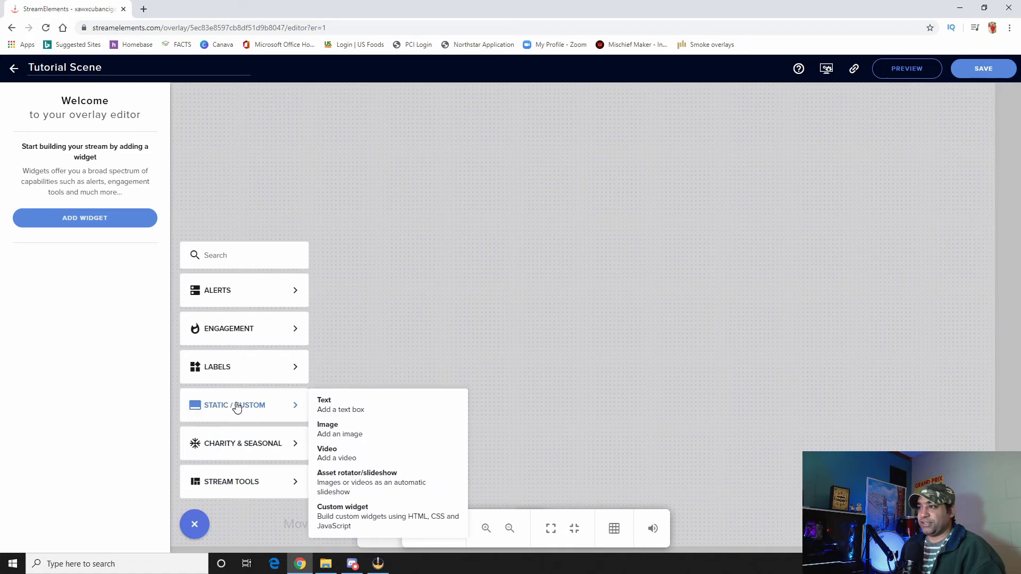
pyautogui.click(330, 453)
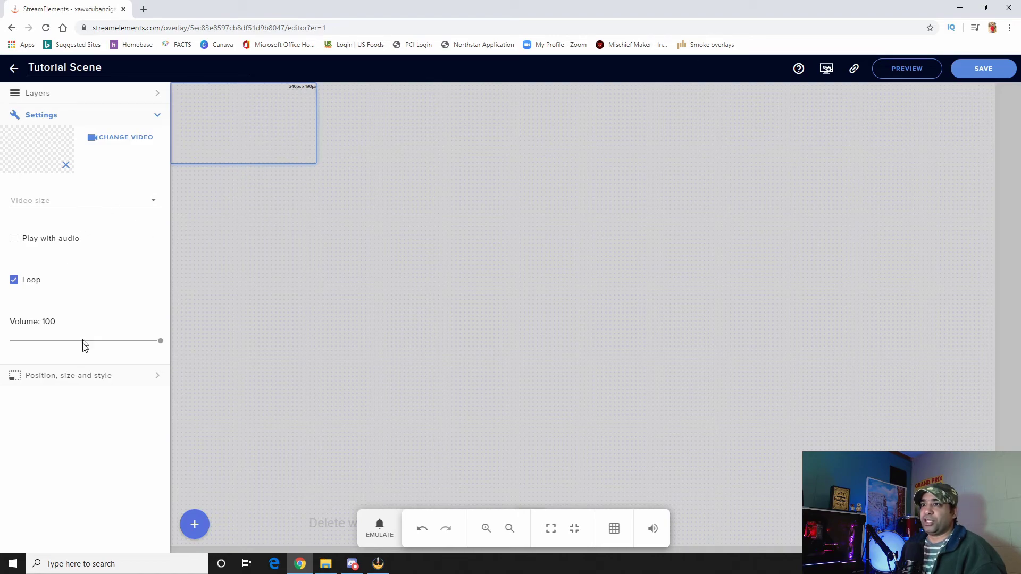
# Step: Set the video widget's width to 1980 px and its height to 1080 px
pyautogui.click(116, 379)
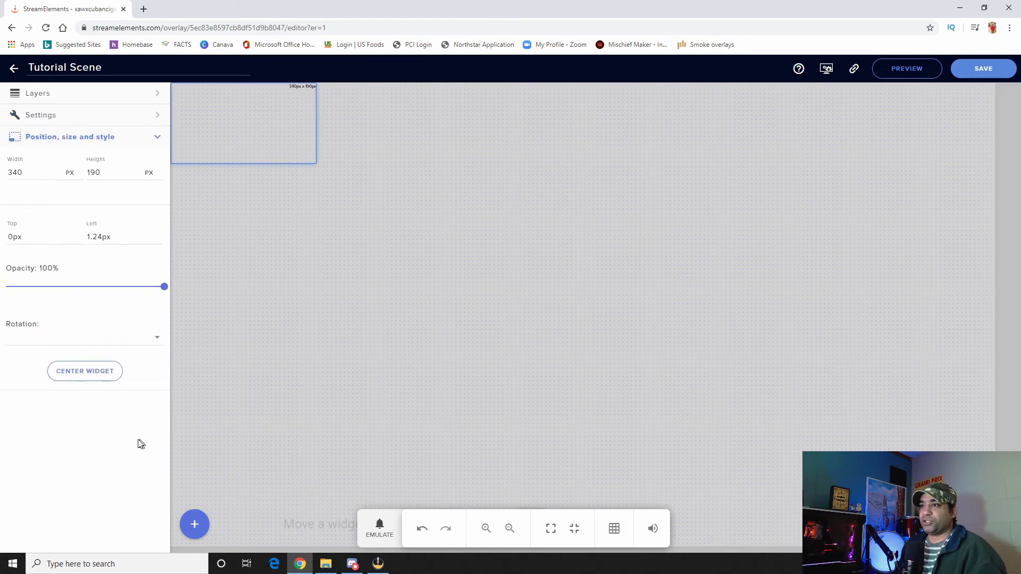
pyautogui.doubleClick(25, 173)
pyautogui.write('1980')
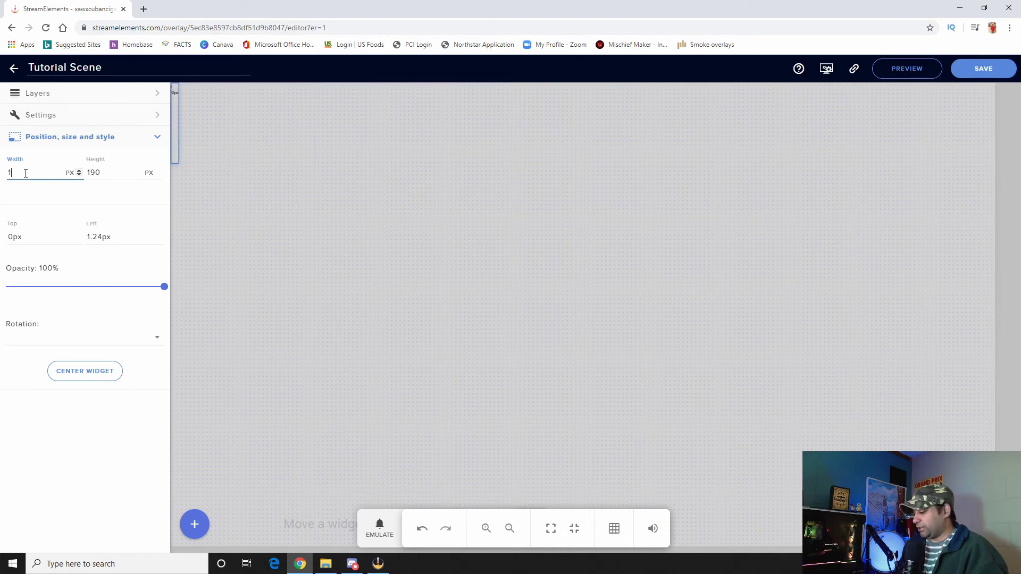
pyautogui.press('Tab')
pyautogui.write('1080')
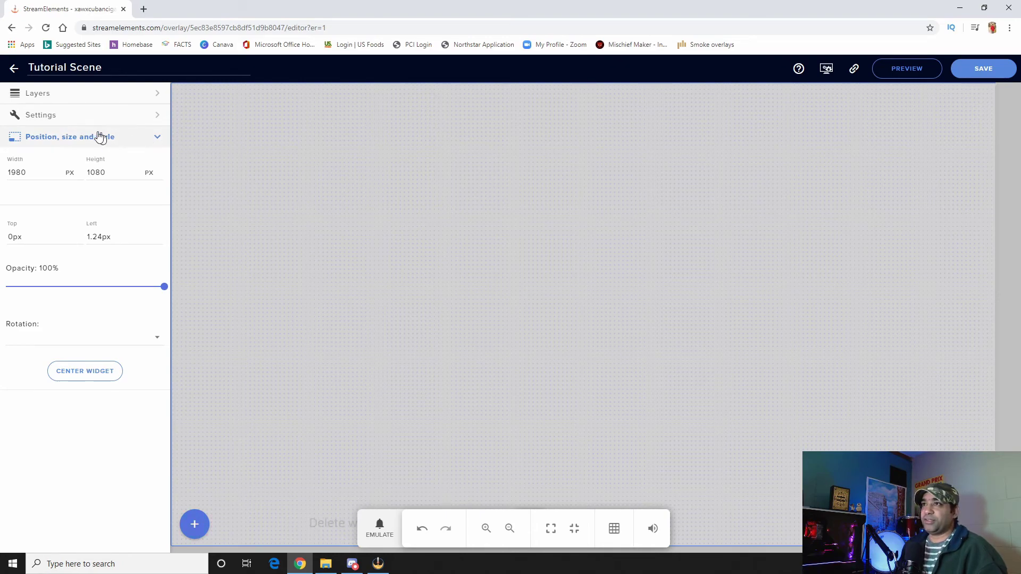
# Step: Upload the face cam tutorial WebM from the Videos Stuff folder to the video library and submit it as the widget's video
pyautogui.click(73, 117)
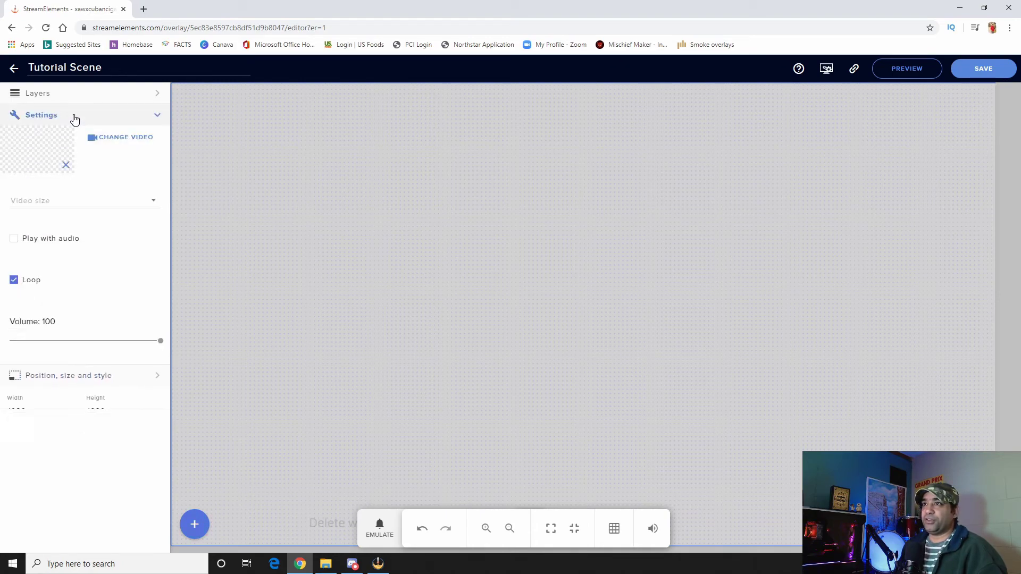
pyautogui.click(116, 140)
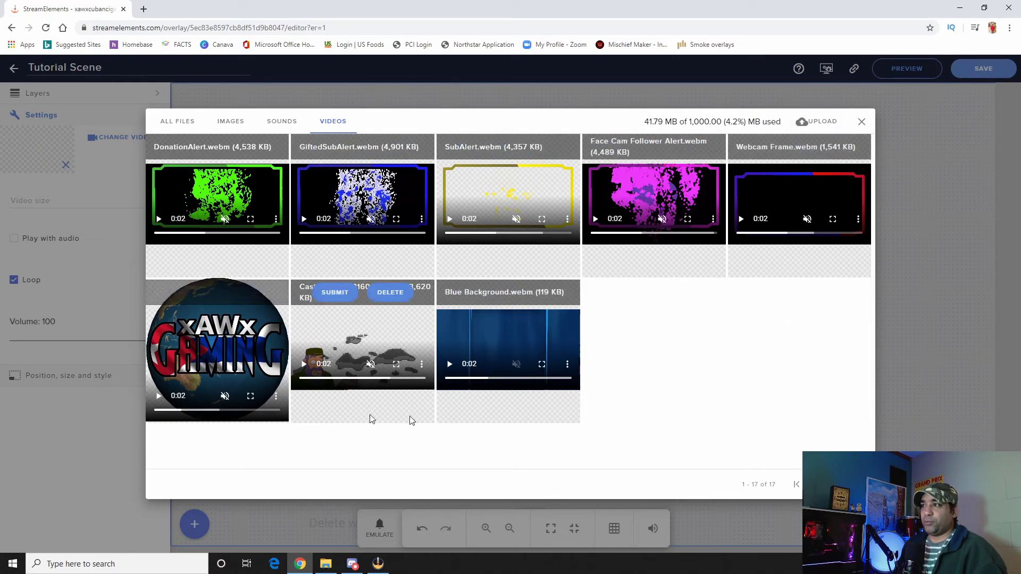
pyautogui.click(811, 122)
pyautogui.click(326, 564)
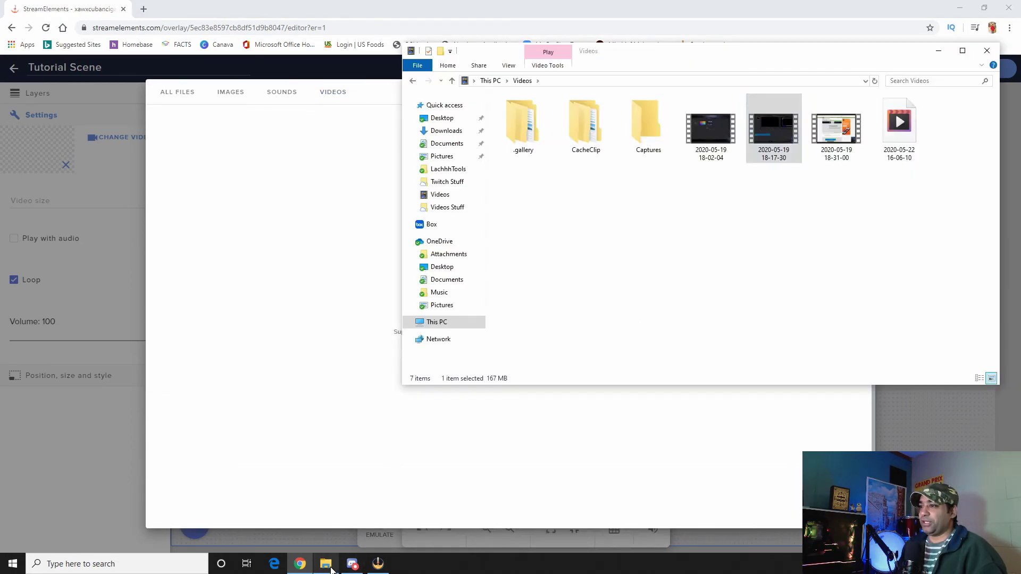
pyautogui.click(448, 207)
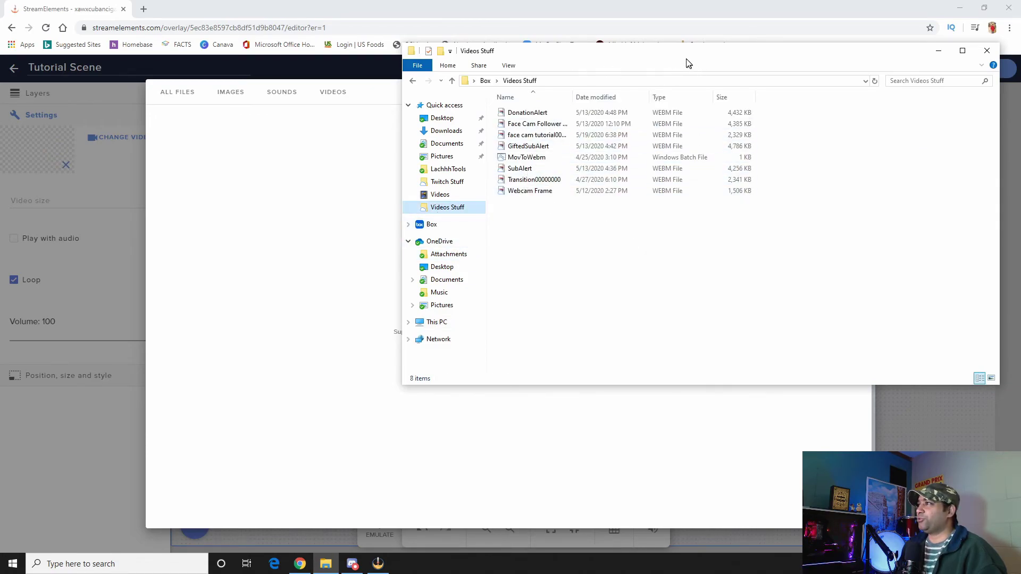
pyautogui.moveTo(686, 63); pyautogui.dragTo(766, 54)
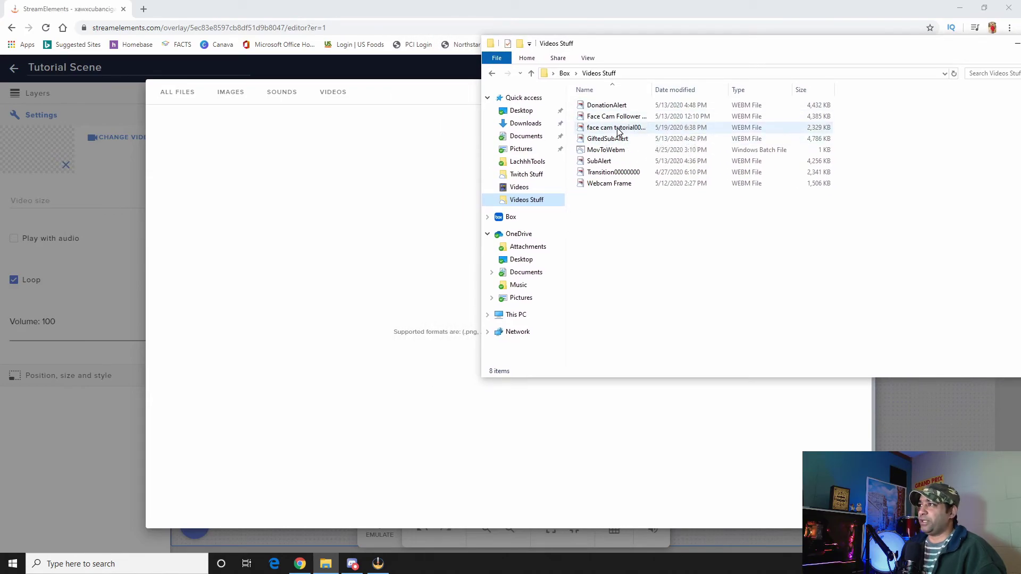
pyautogui.moveTo(619, 129); pyautogui.dragTo(323, 269)
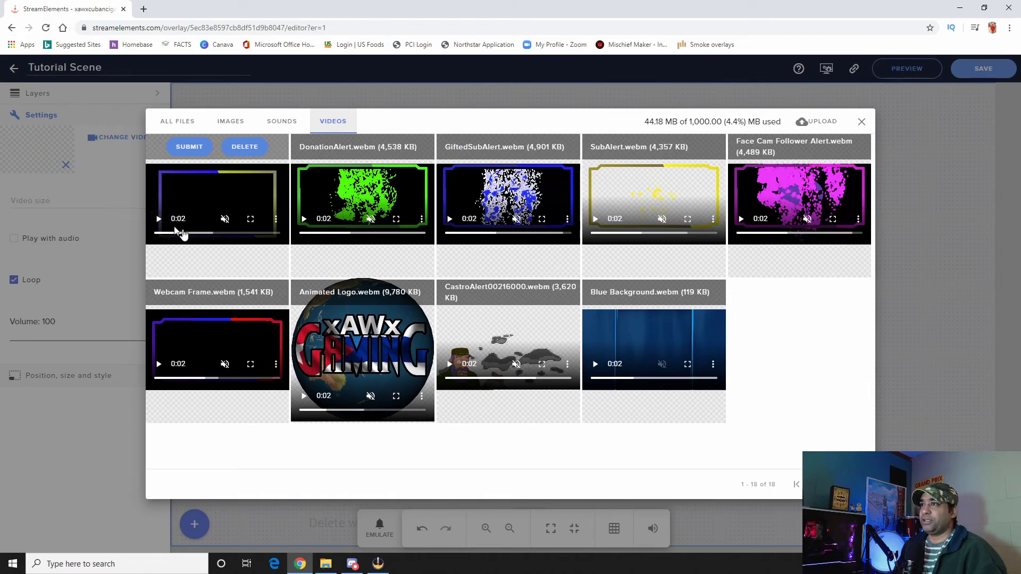
pyautogui.click(190, 148)
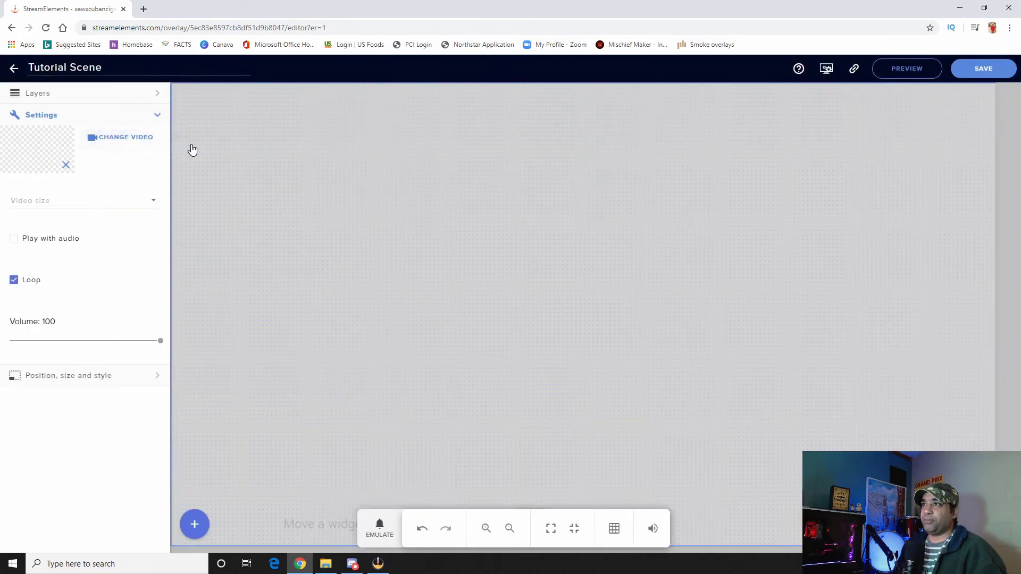